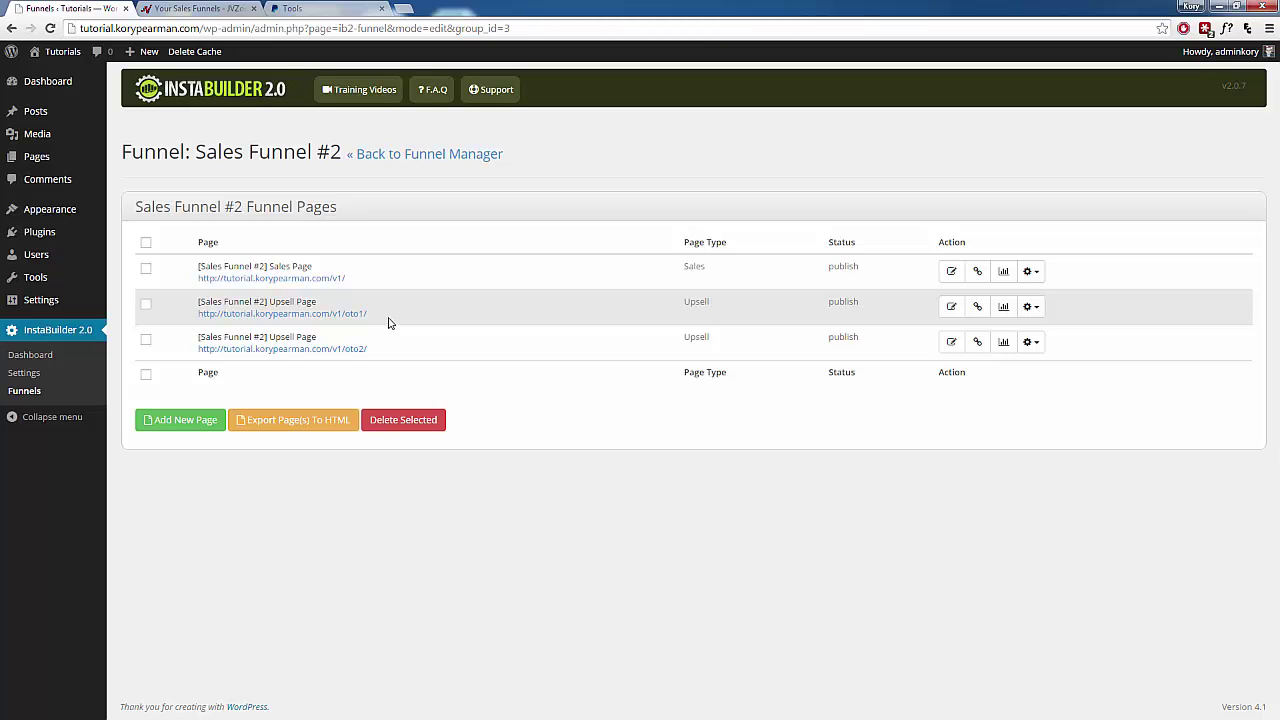
In JVZoo's Add Product form, enter the link copied from Sales Funnel #2's sales page (/v1/) as the Sales Page URL.
click(213, 9)
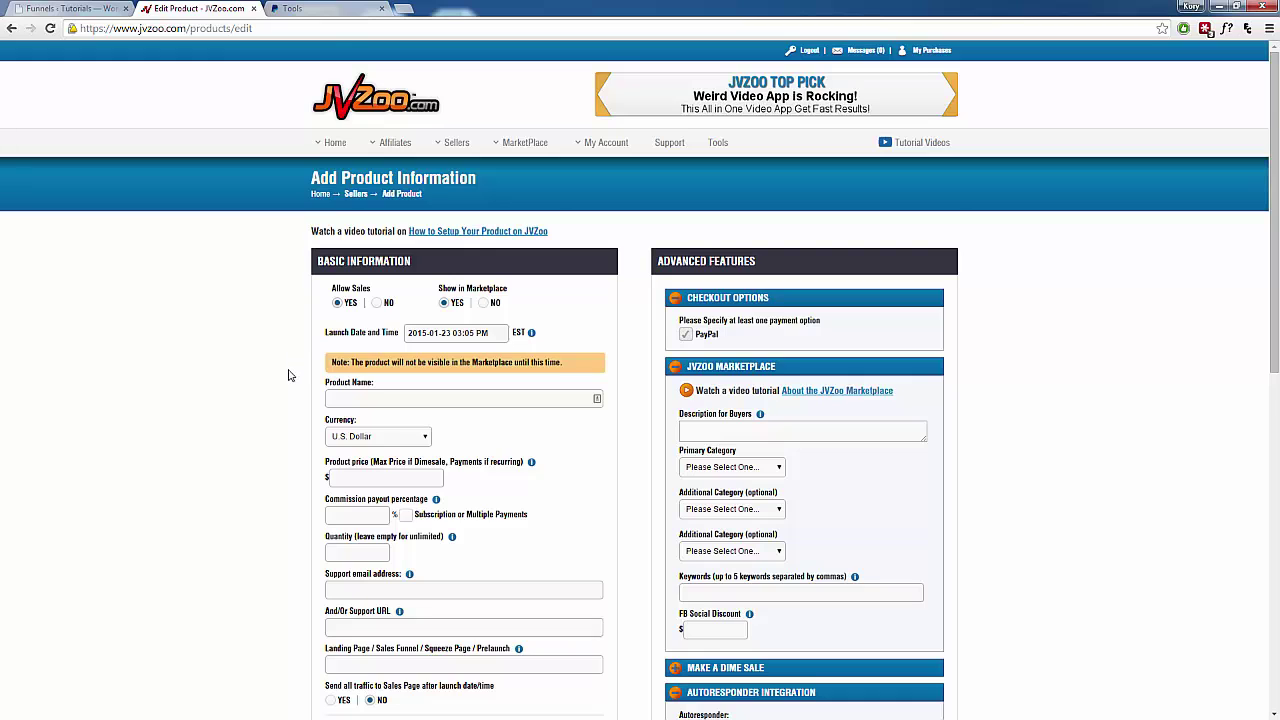
scroll(286, 371, down, 1)
scroll(395, 295, down, 3)
scroll(320, 270, up, 3)
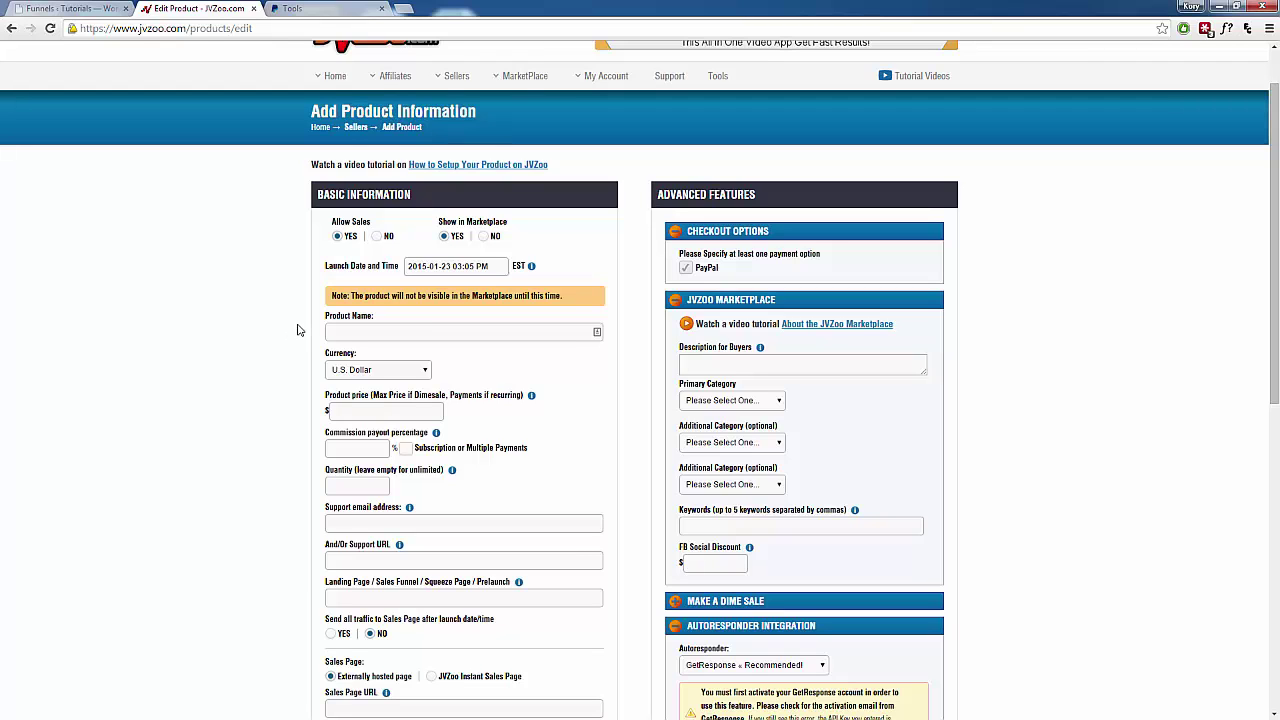
scroll(631, 406, down, 2)
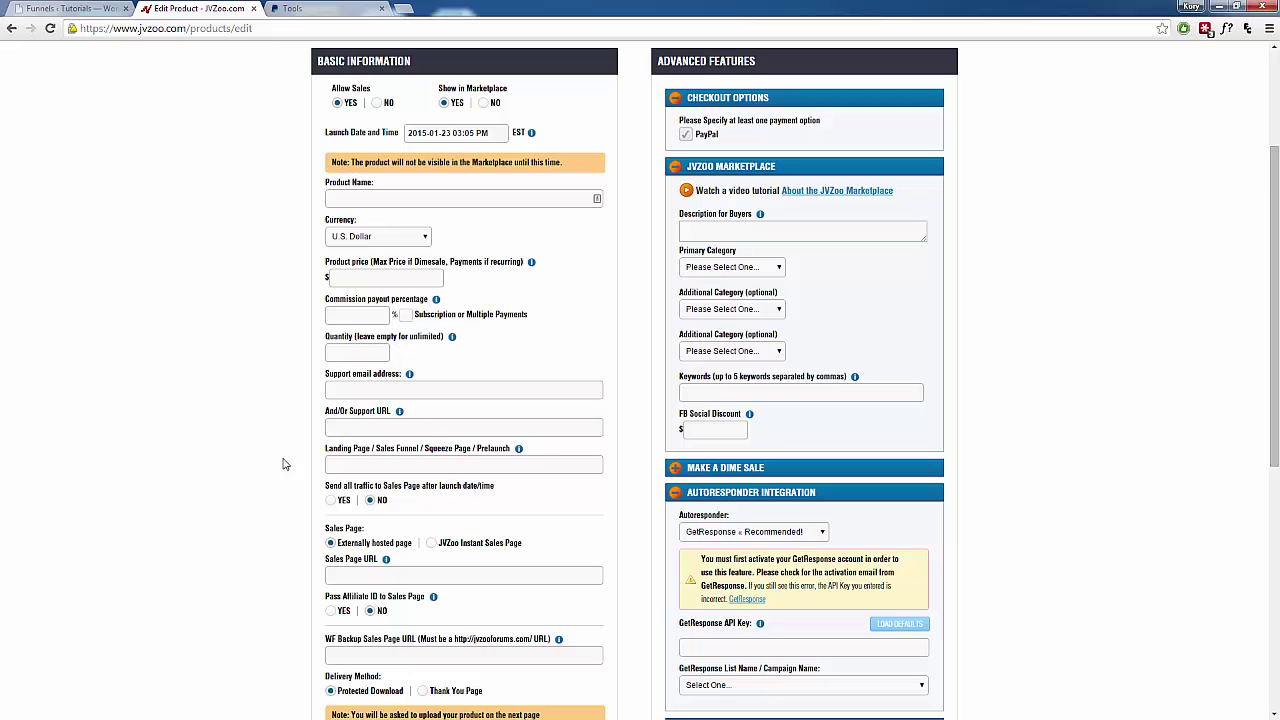
scroll(273, 458, down, 1)
click(347, 514)
click(80, 10)
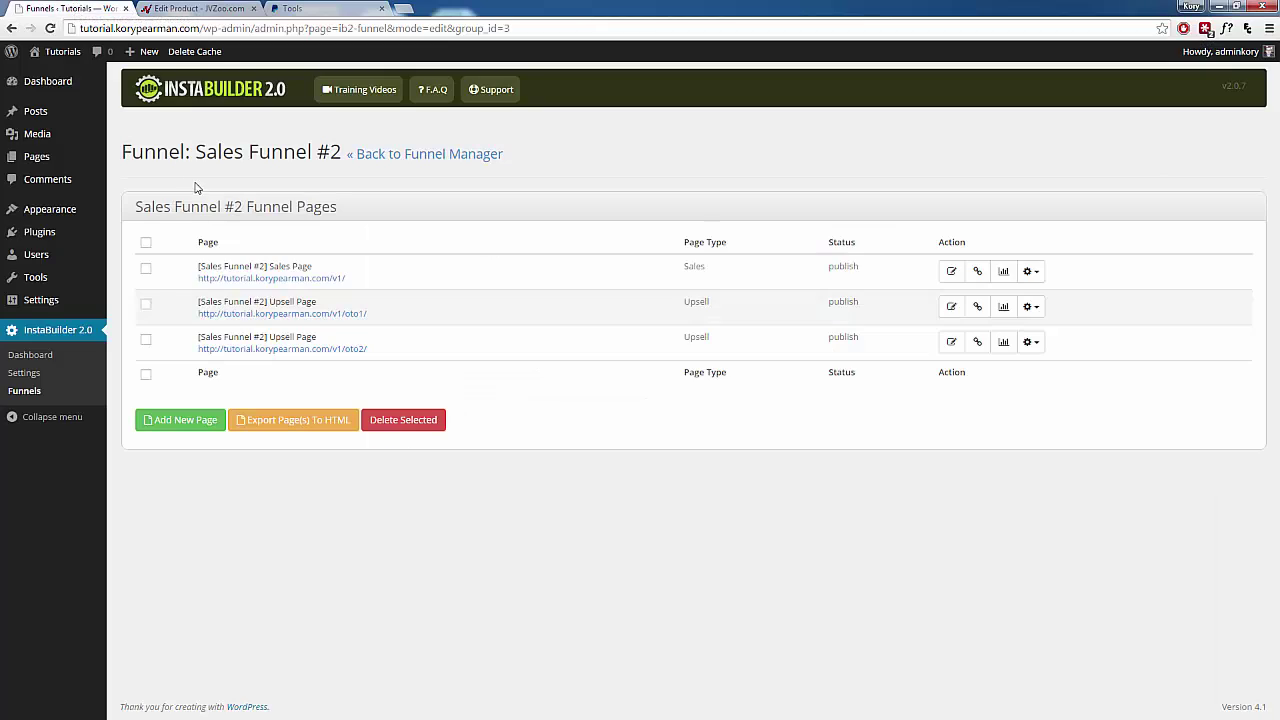
right_click(290, 280)
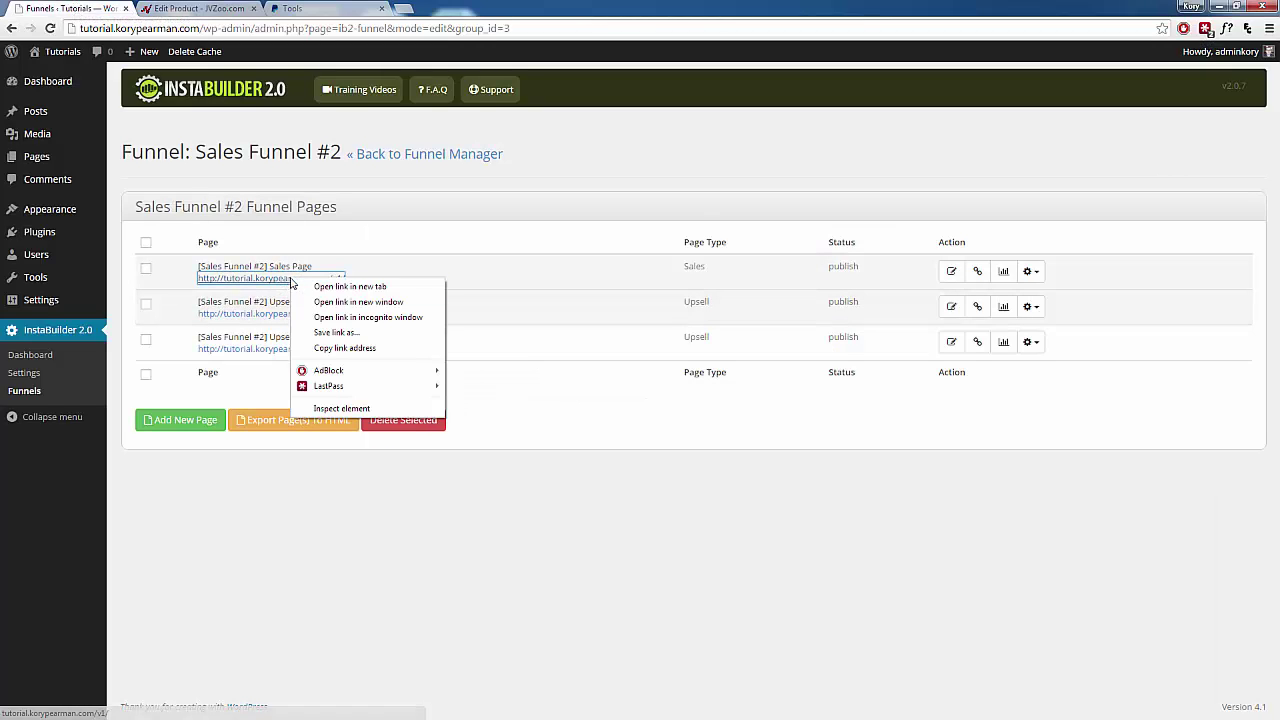
click(345, 348)
key(ctrl+Tab)
right_click(350, 512)
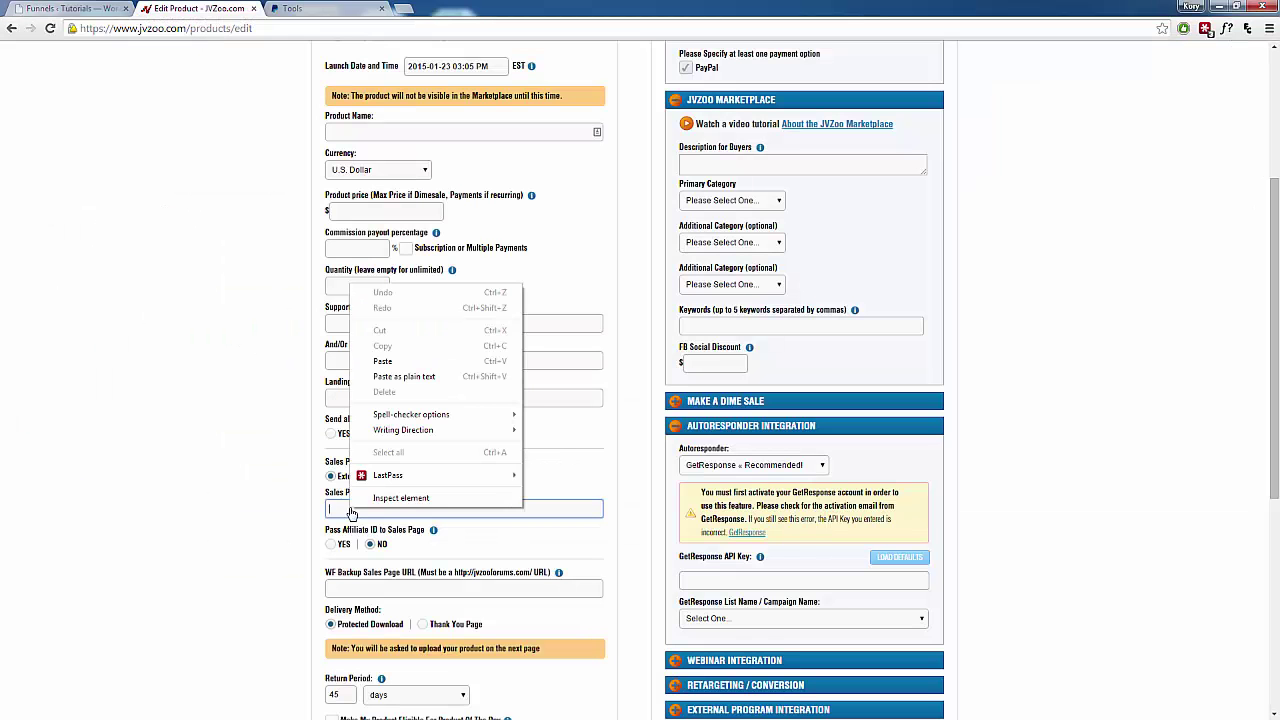
click(385, 376)
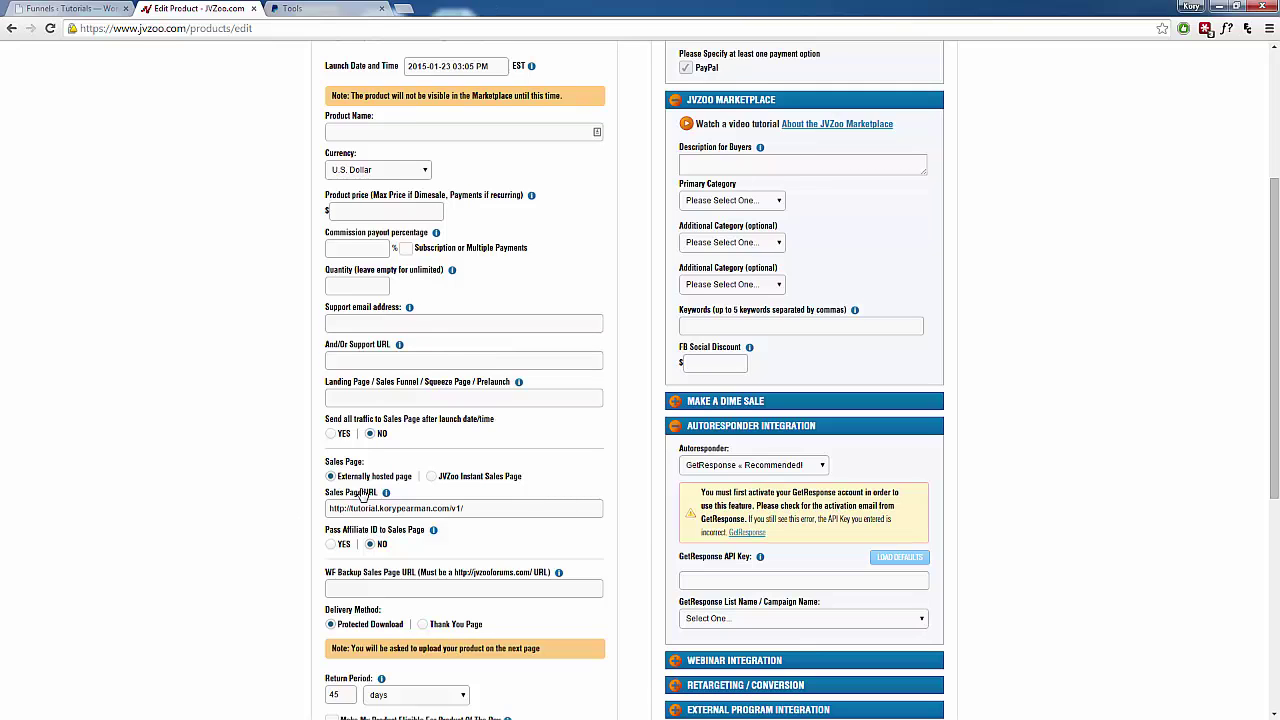
Create a new JVZoo sales funnel named InstaBuilder Demo.
click(60, 7)
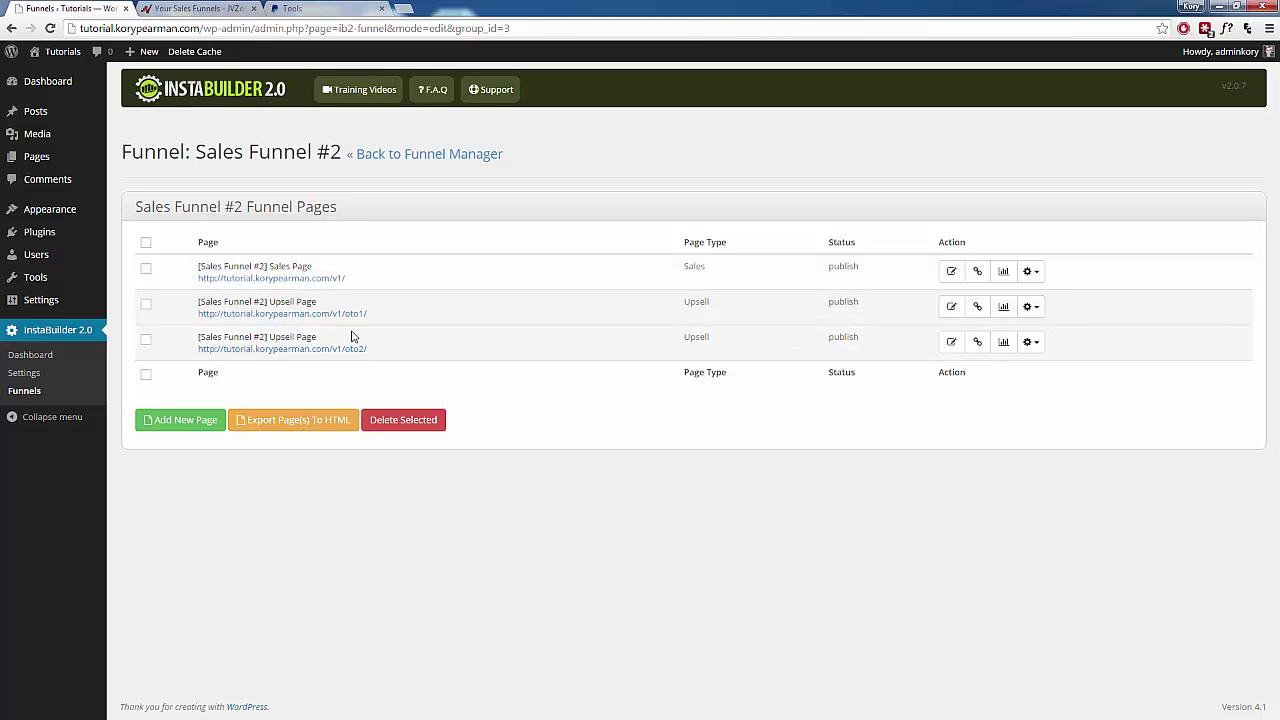
click(198, 8)
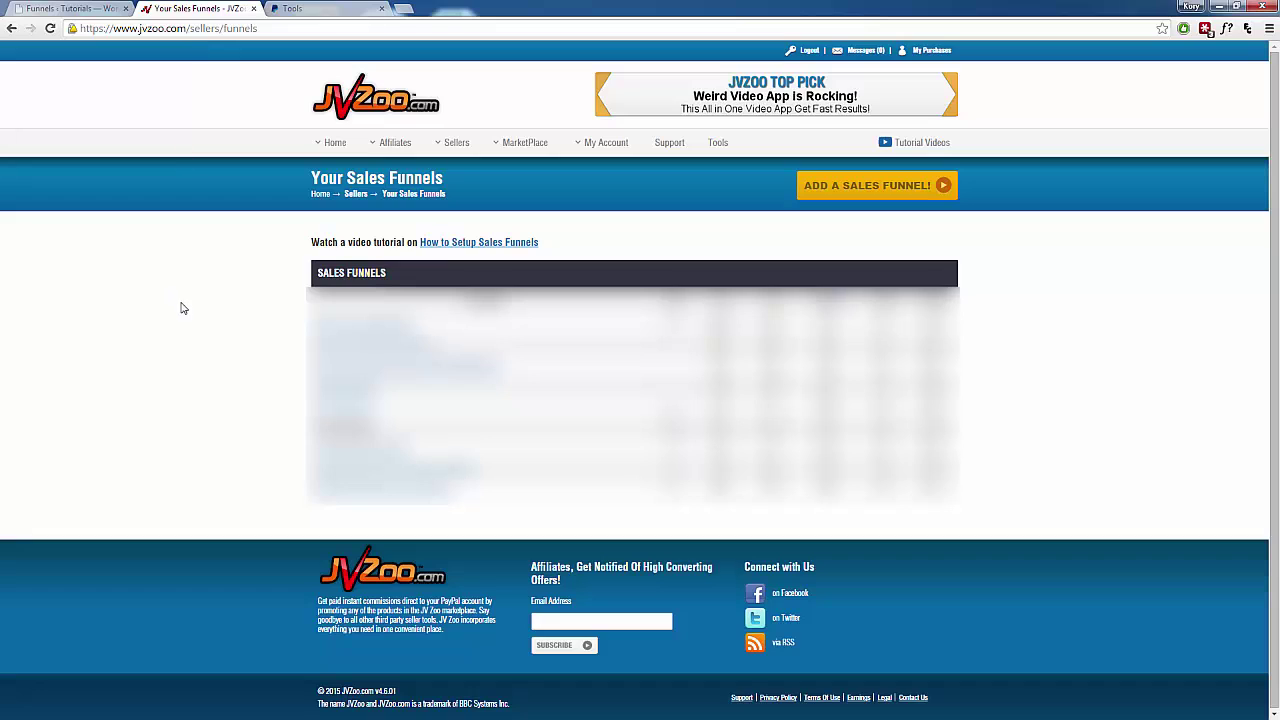
mouse_move(457, 143)
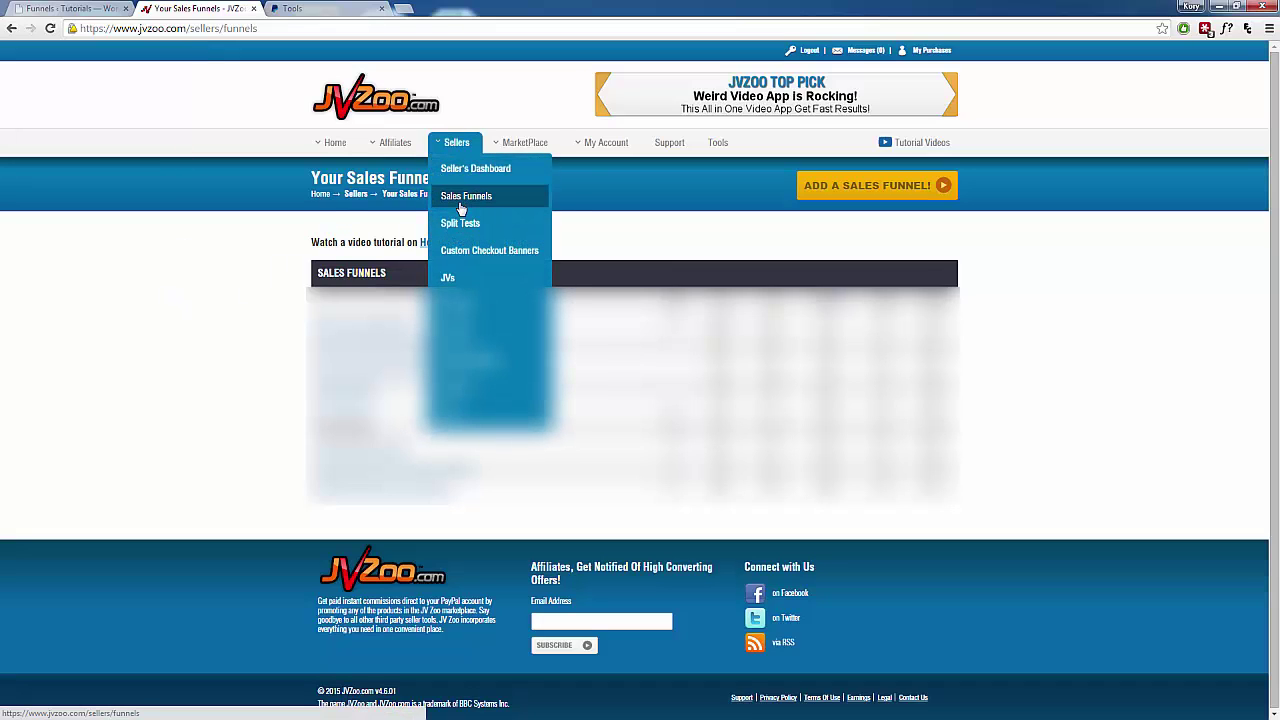
click(466, 196)
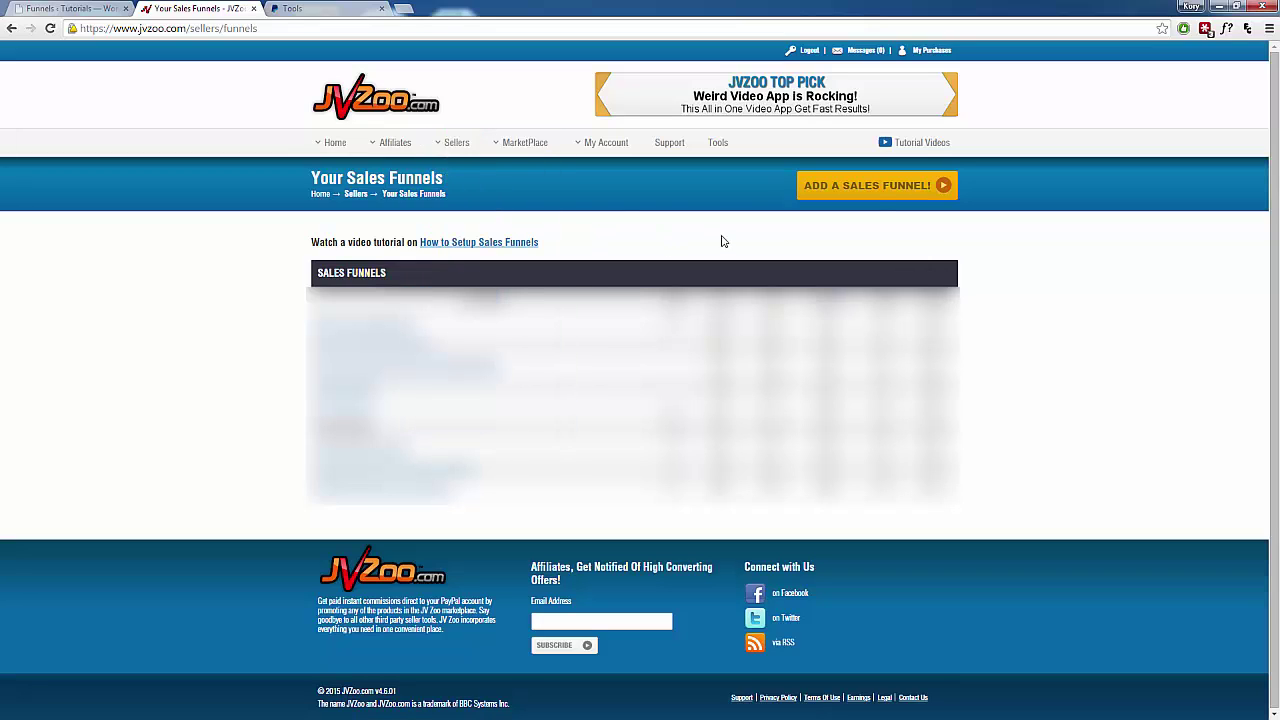
click(872, 186)
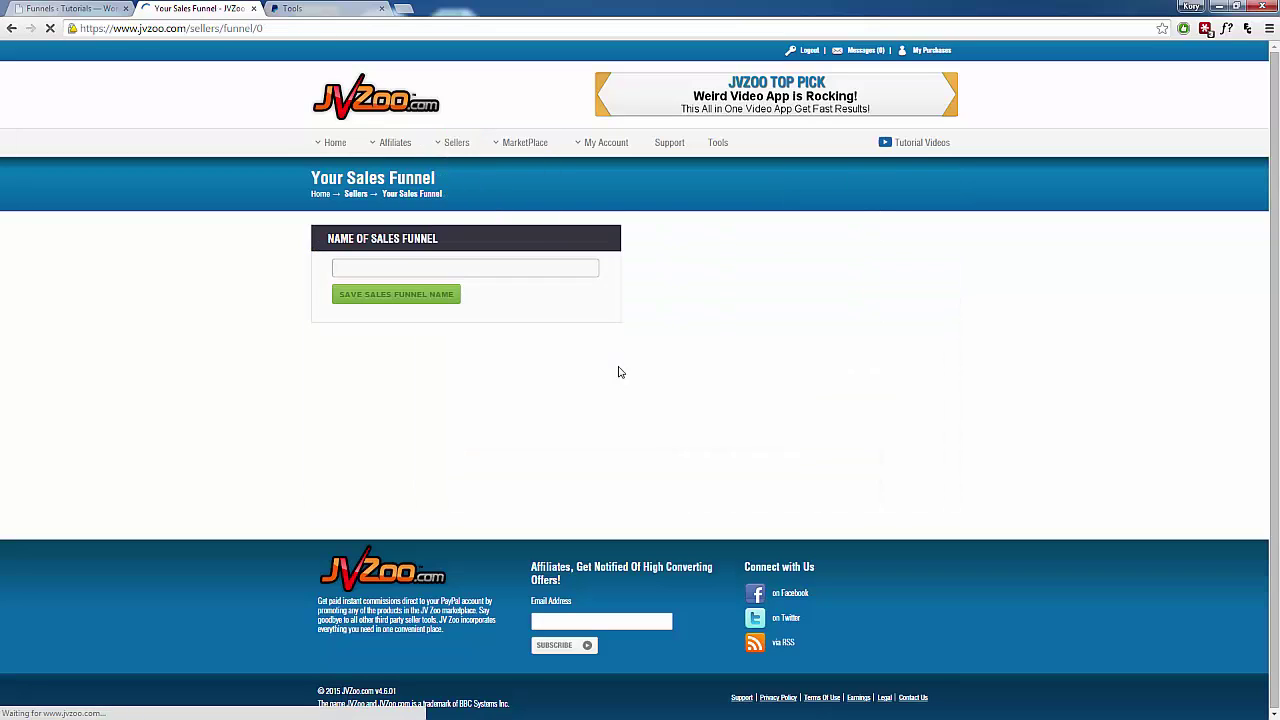
click(401, 266)
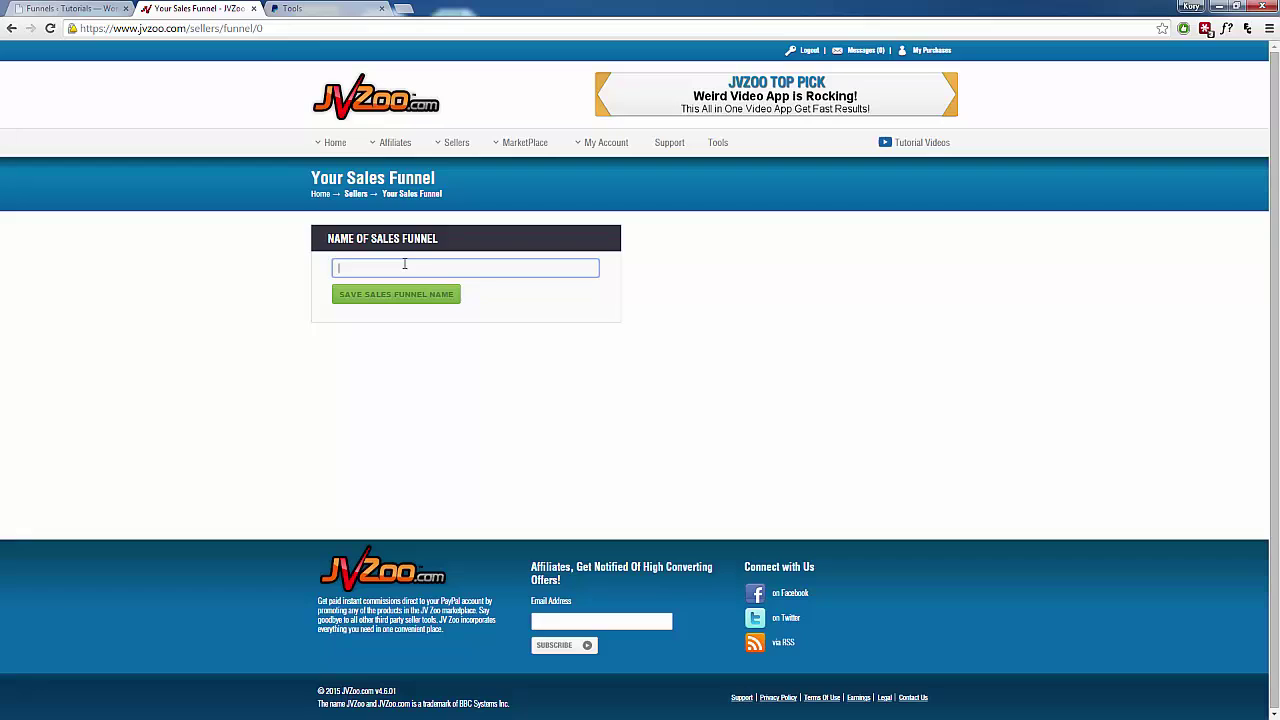
text(InstaBuilder Demo)
key(Return)
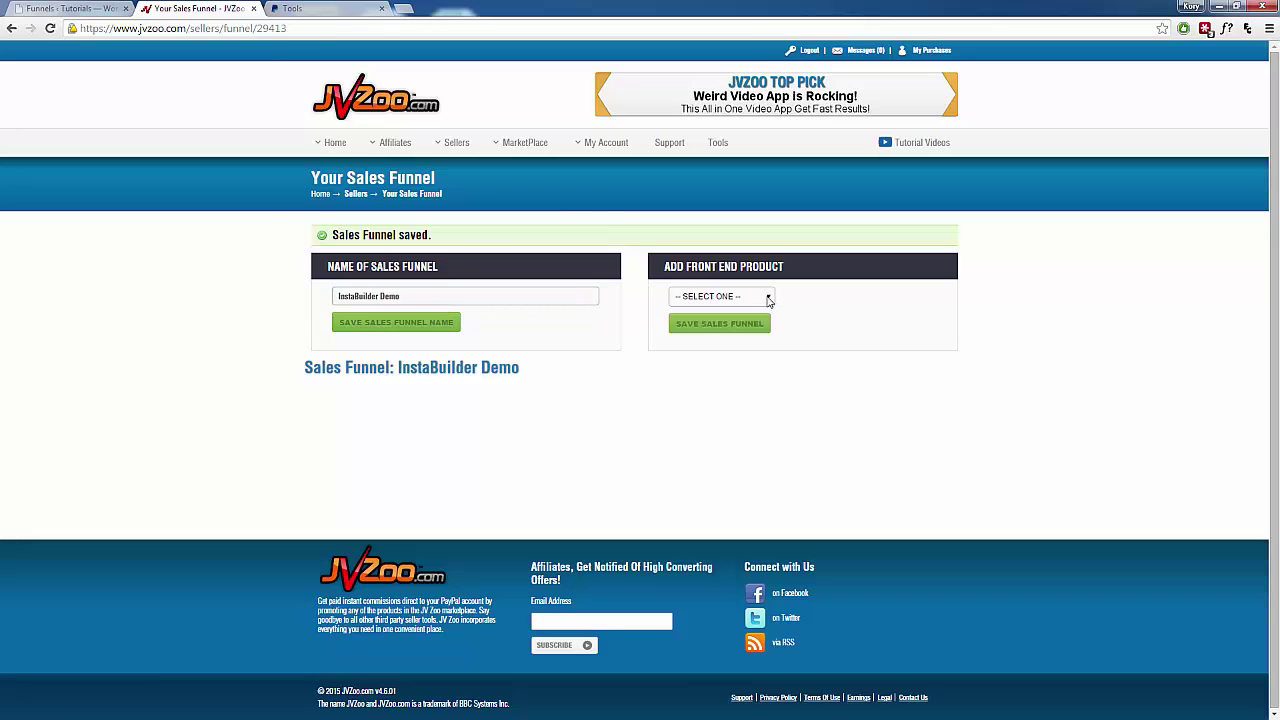
Add PLR Funnels - List Building Funnel as the sales funnel's front end product and approve the affiliate sync.
click(42, 8)
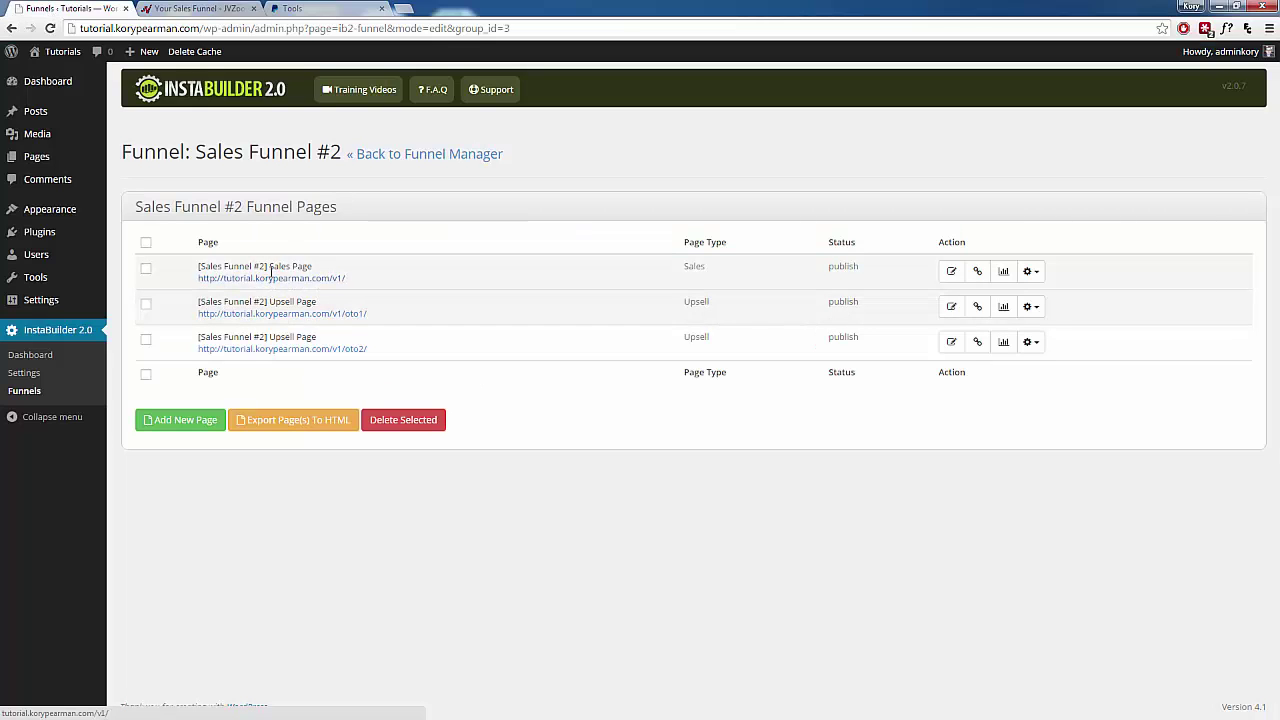
click(200, 8)
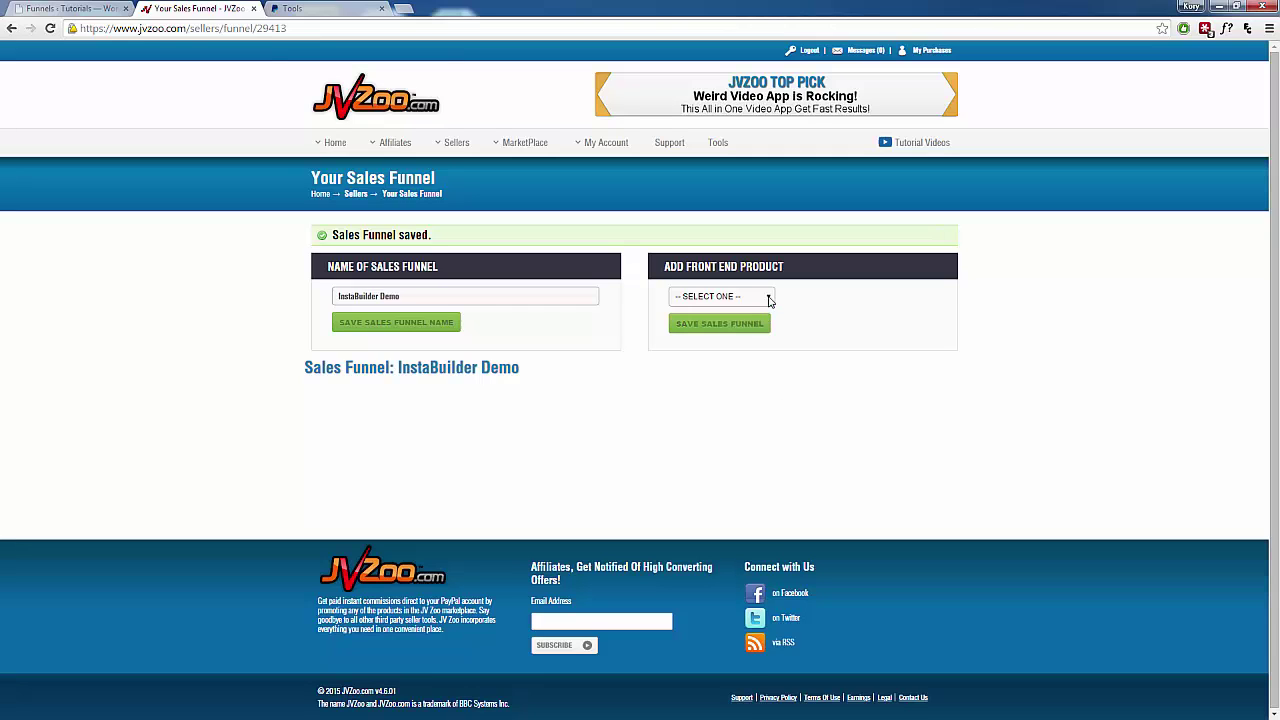
click(769, 300)
click(717, 330)
click(720, 323)
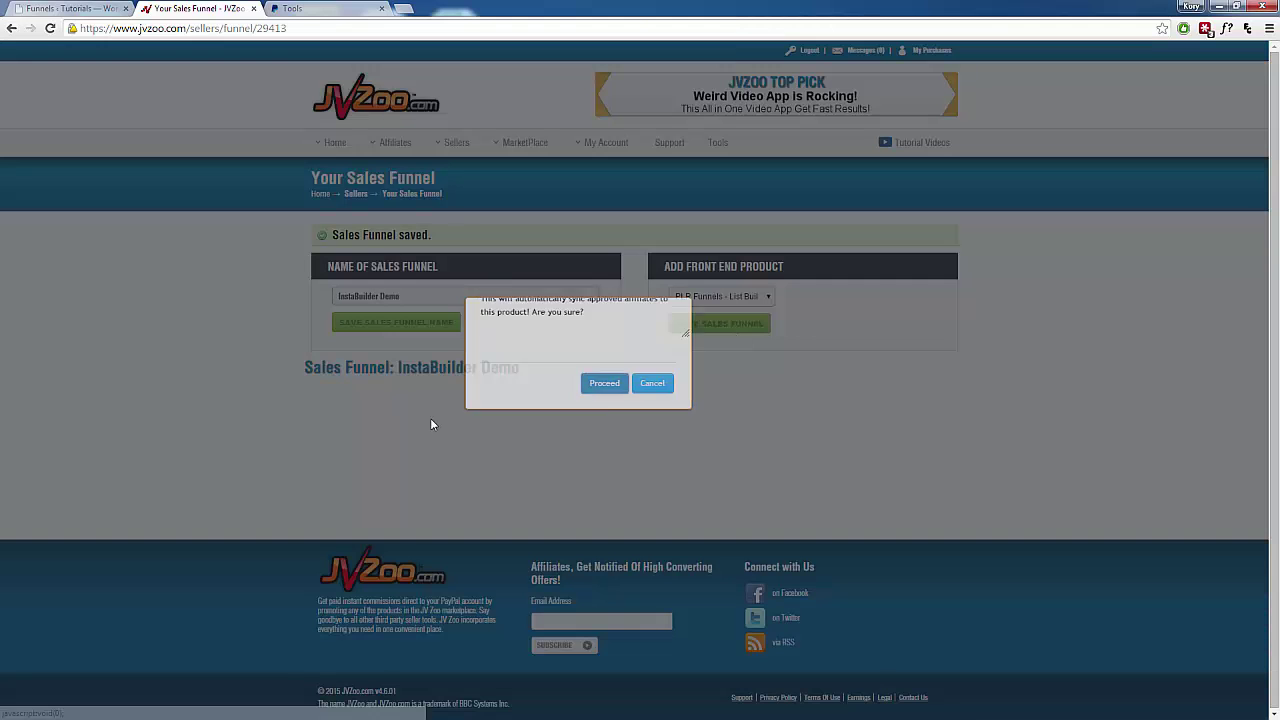
key(Return)
Add PLR Funnels - List Building Funnel - Follow Up Package as the upsell of the front end product.
scroll(296, 461, down, 3)
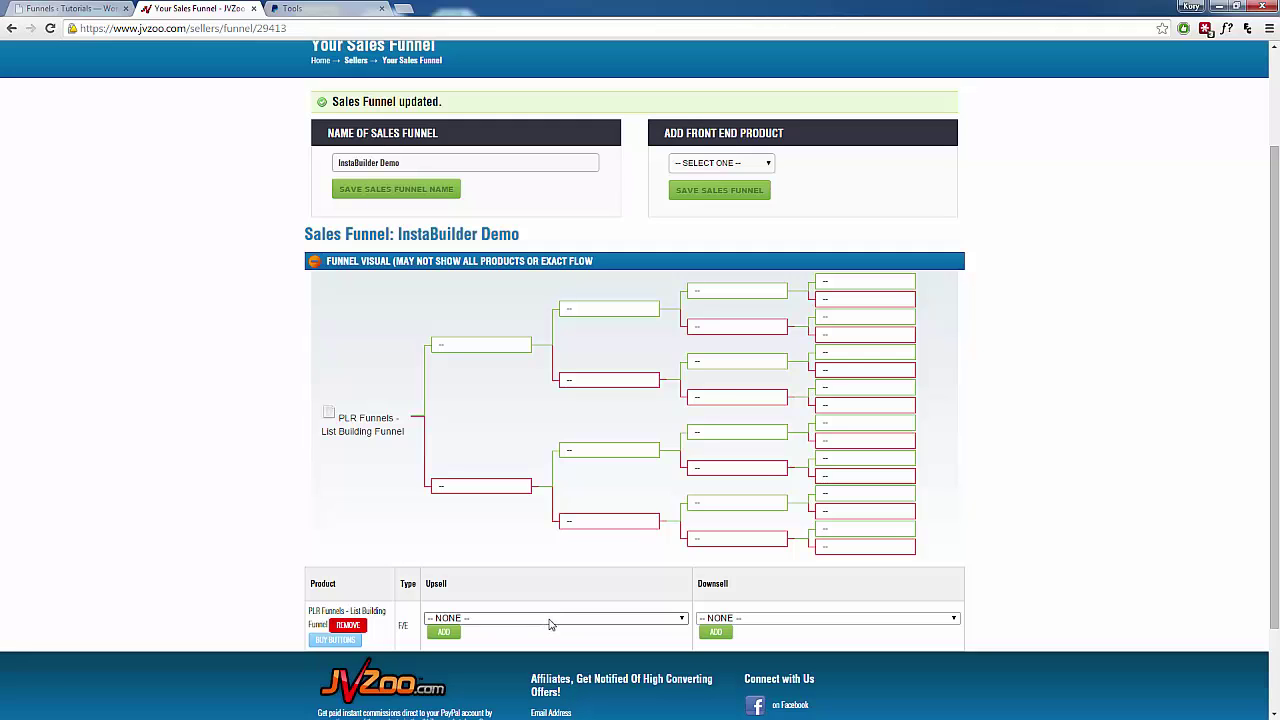
click(64, 8)
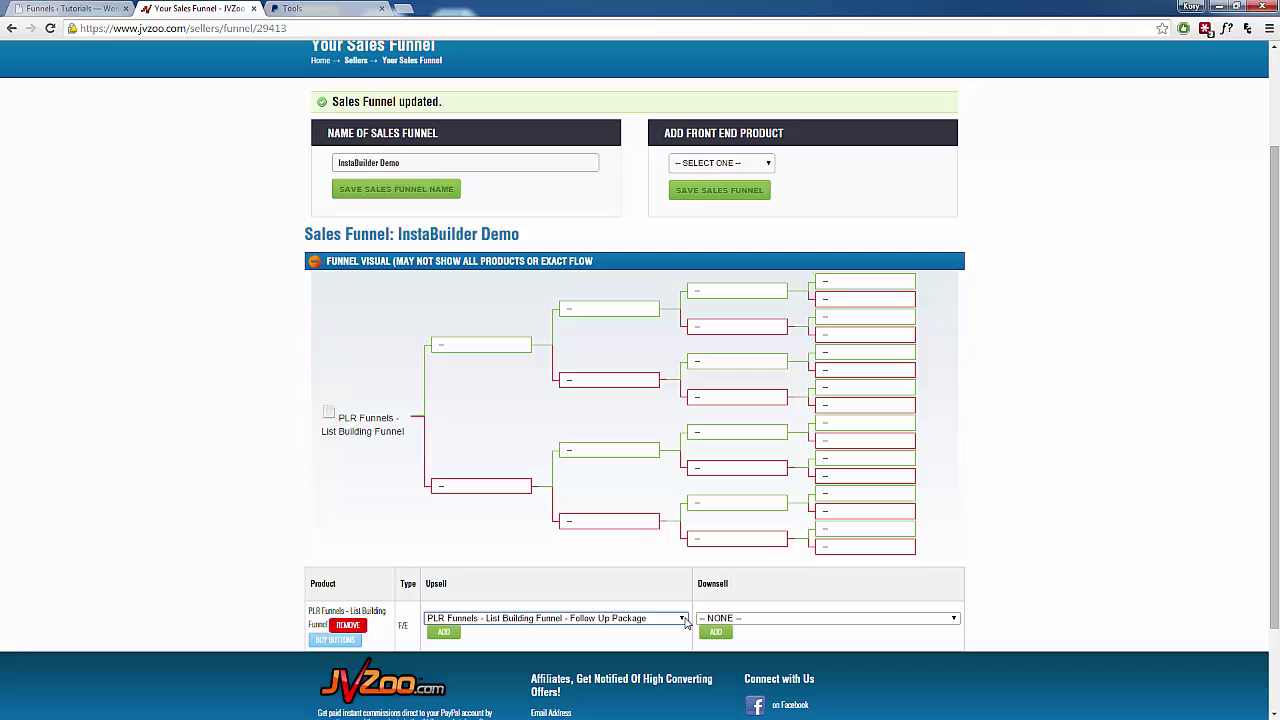
click(443, 632)
key(Return)
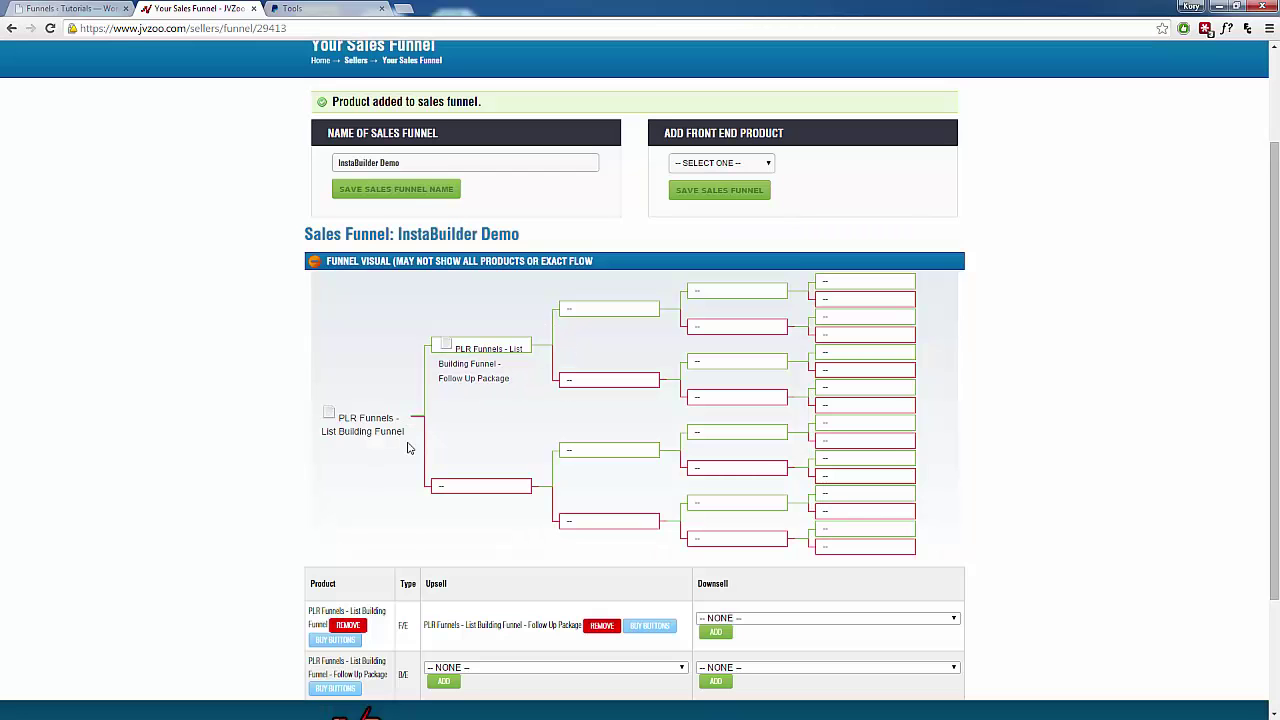
Add PLR Funnels - Monthly Membership as the upsell of the Follow Up Package product.
scroll(272, 560, down, 1)
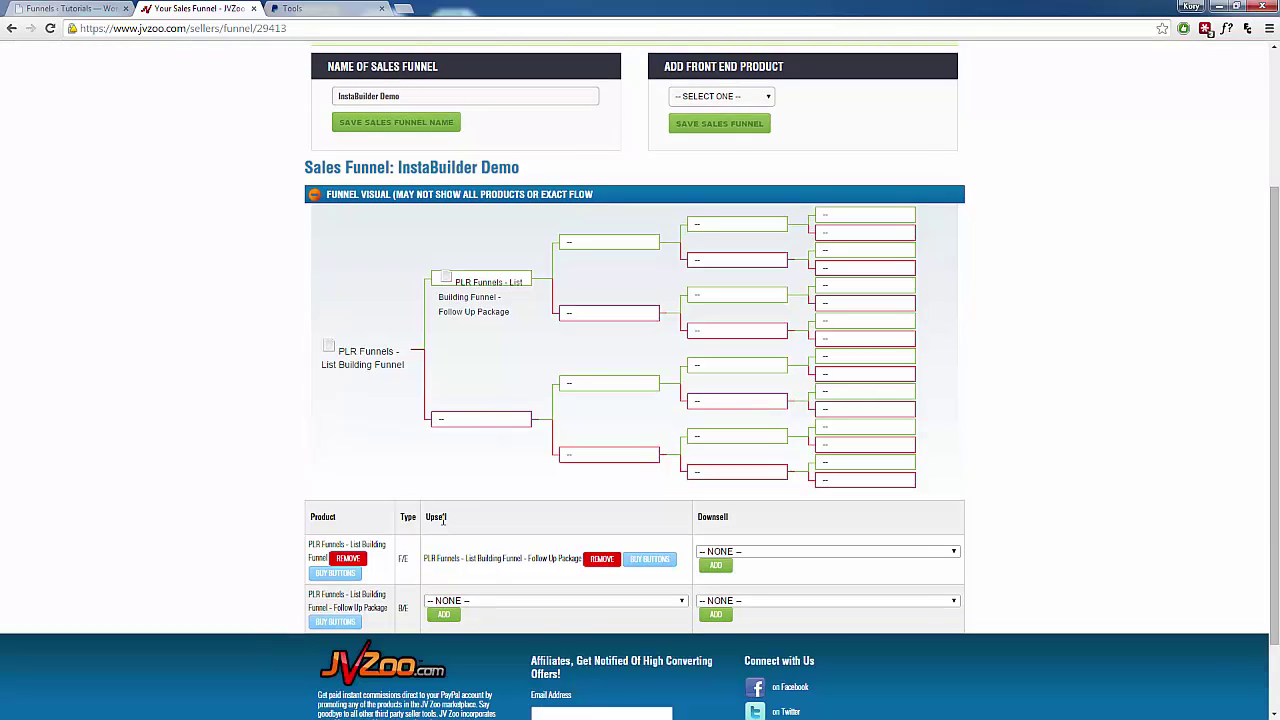
click(686, 602)
click(656, 630)
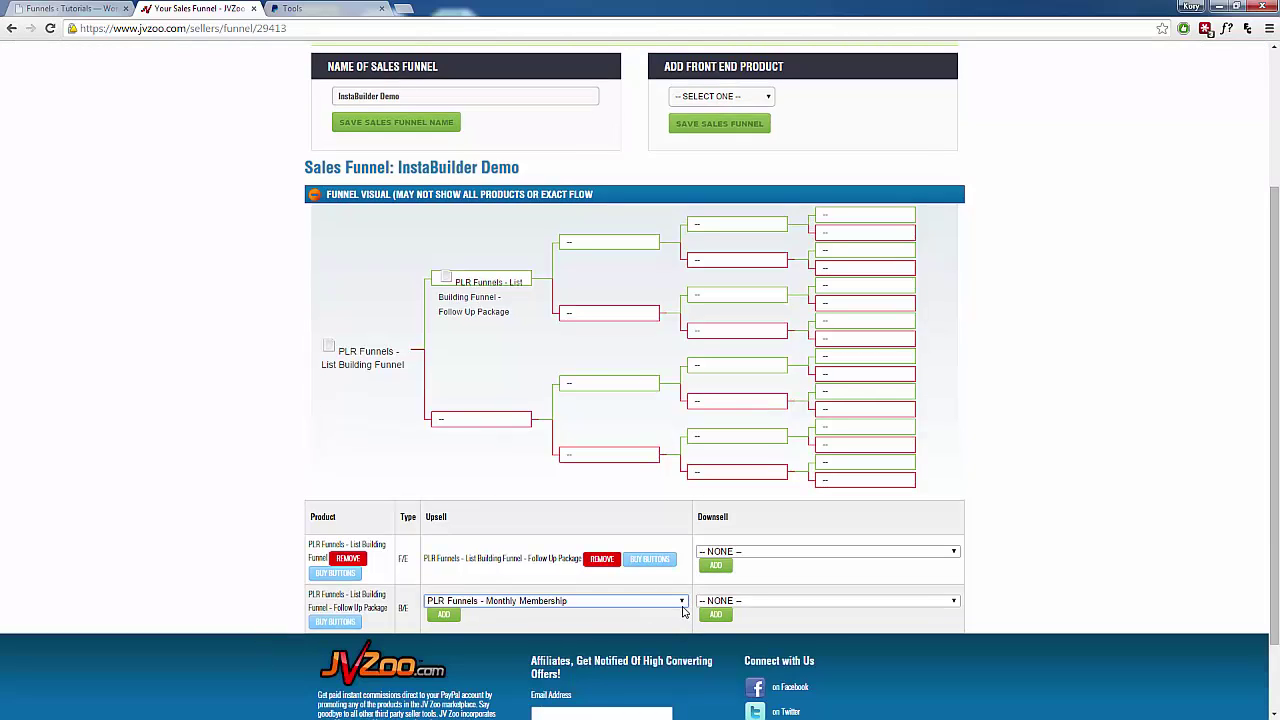
click(444, 614)
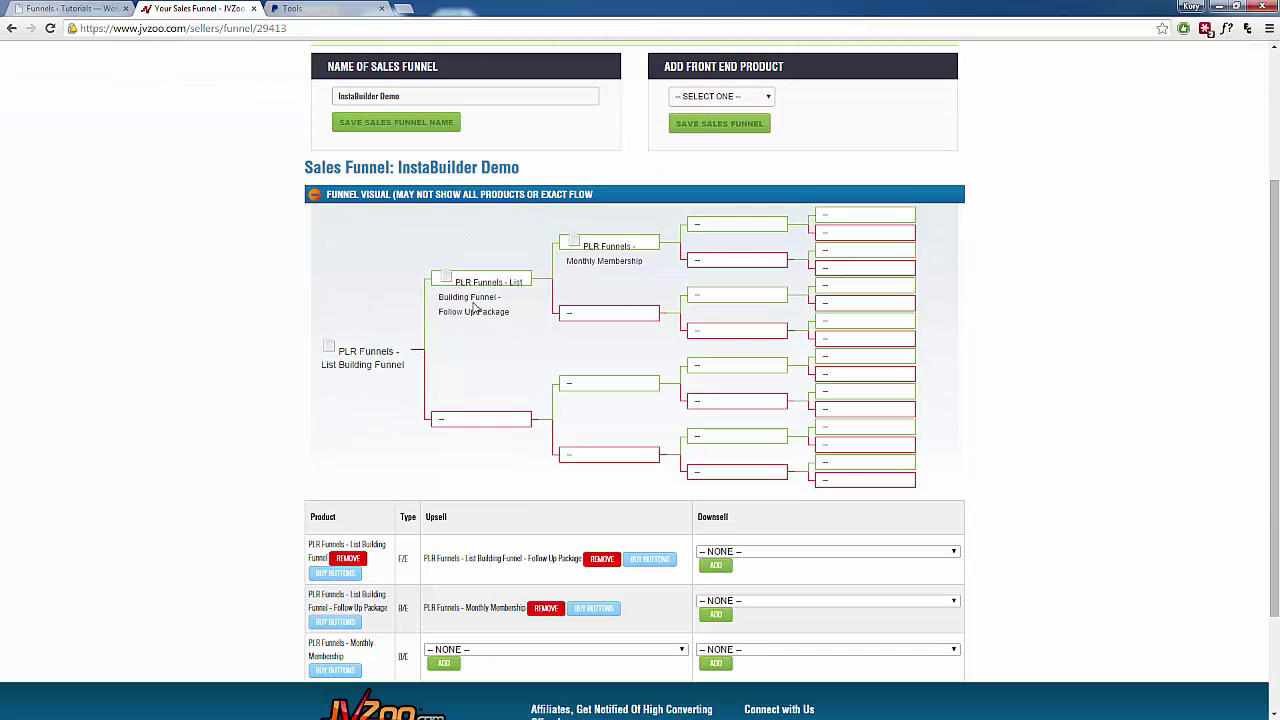
Open the buy buttons for the front end product PLR Funnels - List Building Funnel.
scroll(618, 338, down, 1)
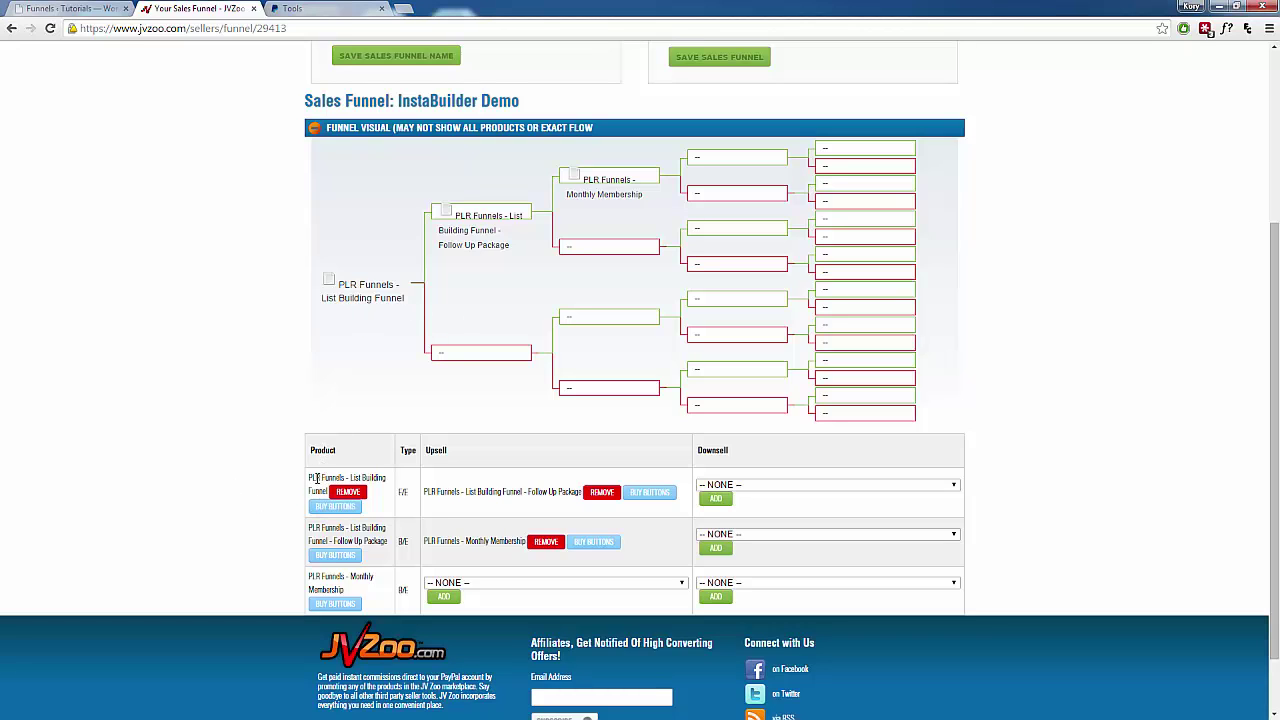
drag(328, 477, 384, 489)
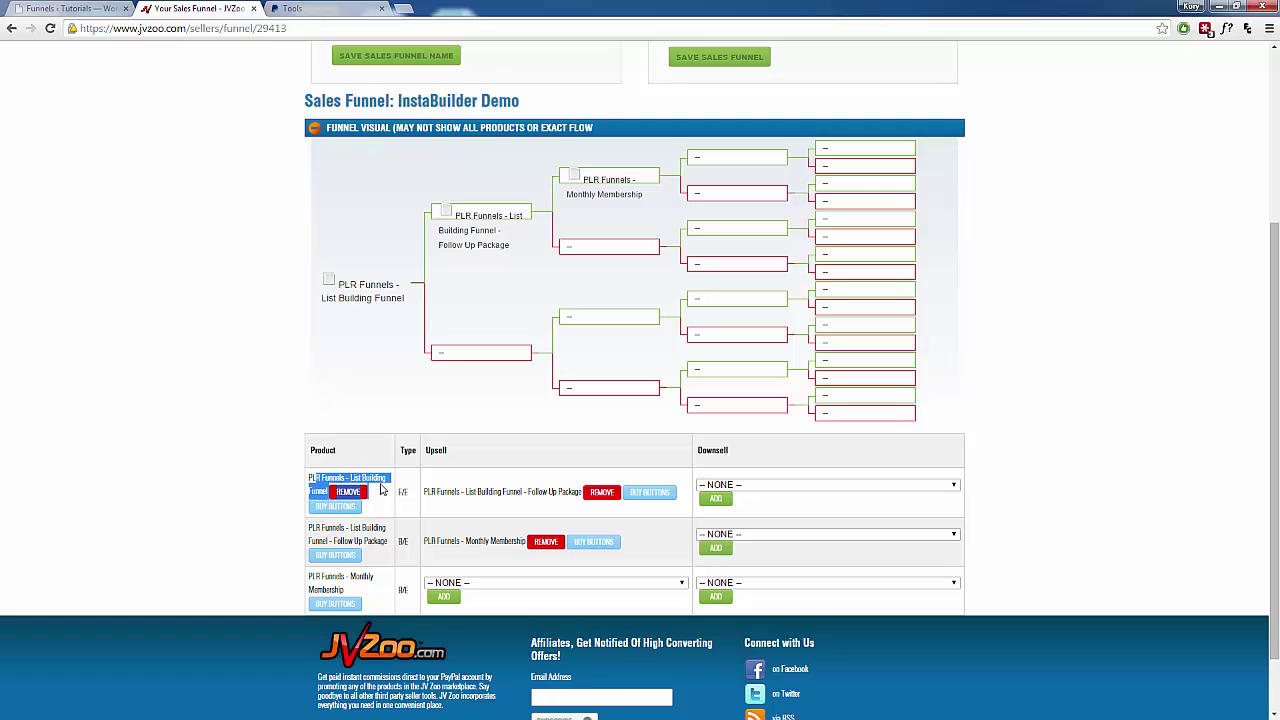
click(279, 497)
click(325, 507)
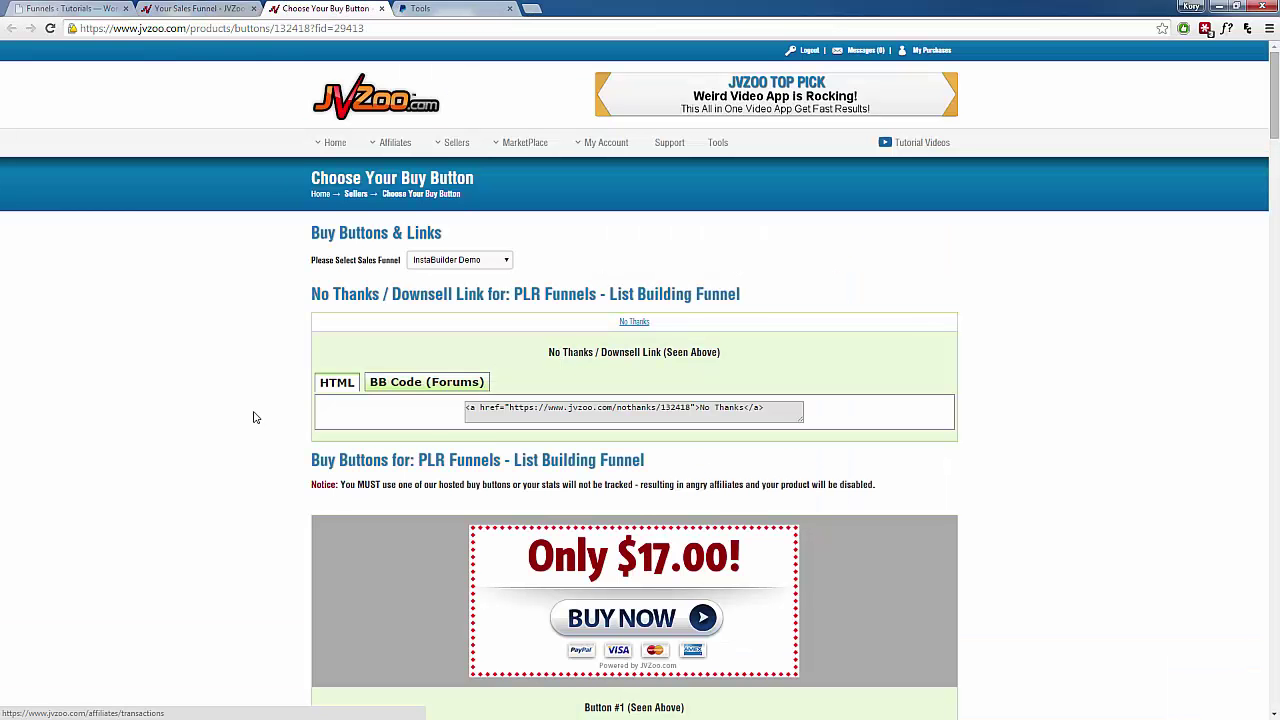
Look through the available buy buttons and select the HTML code under Use Your Own Button.
scroll(243, 534, down, 3)
scroll(243, 534, down, 3)
scroll(243, 534, up, 3)
scroll(243, 534, up, 3)
scroll(243, 534, down, 3)
scroll(443, 492, down, 3)
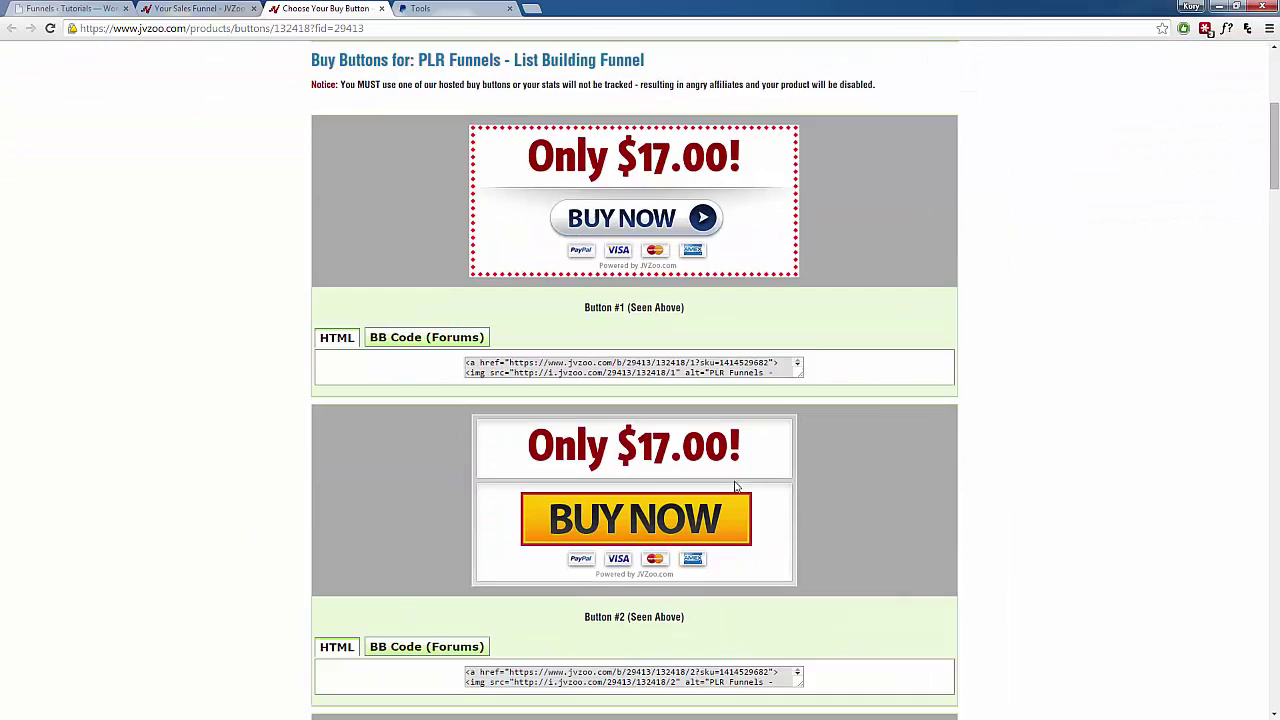
drag(1274, 160, 1258, 655)
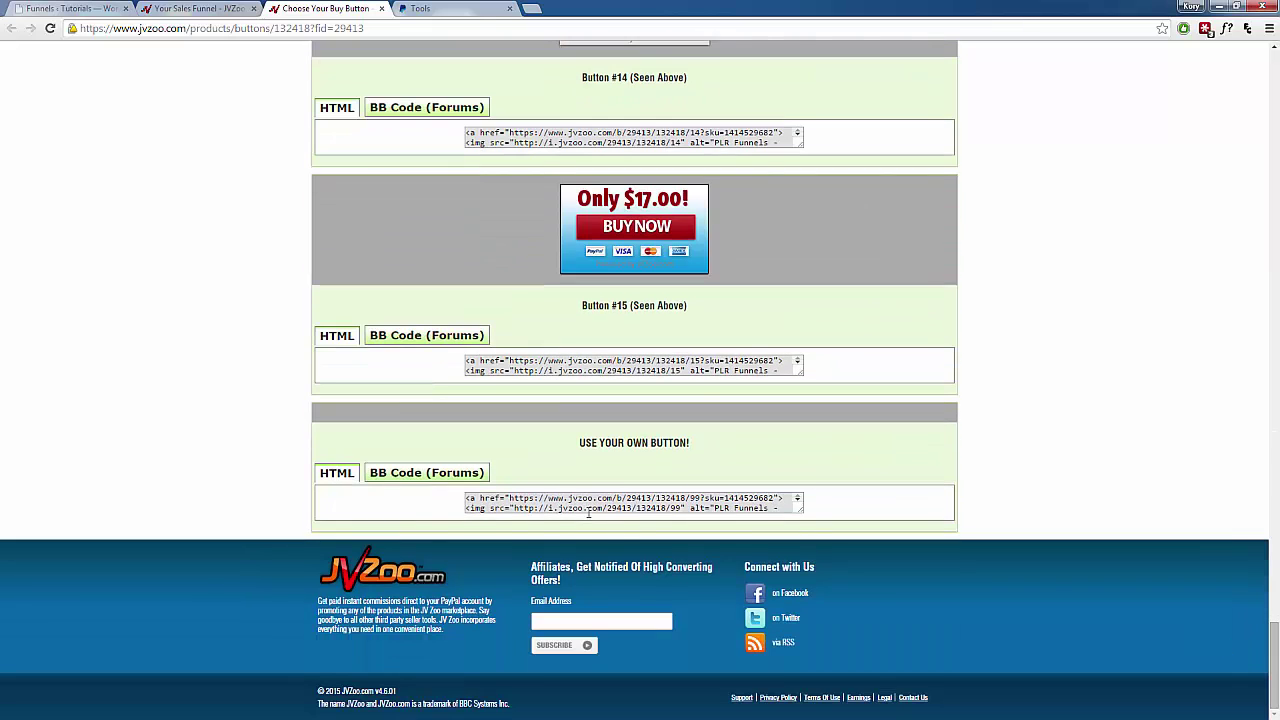
click(518, 500)
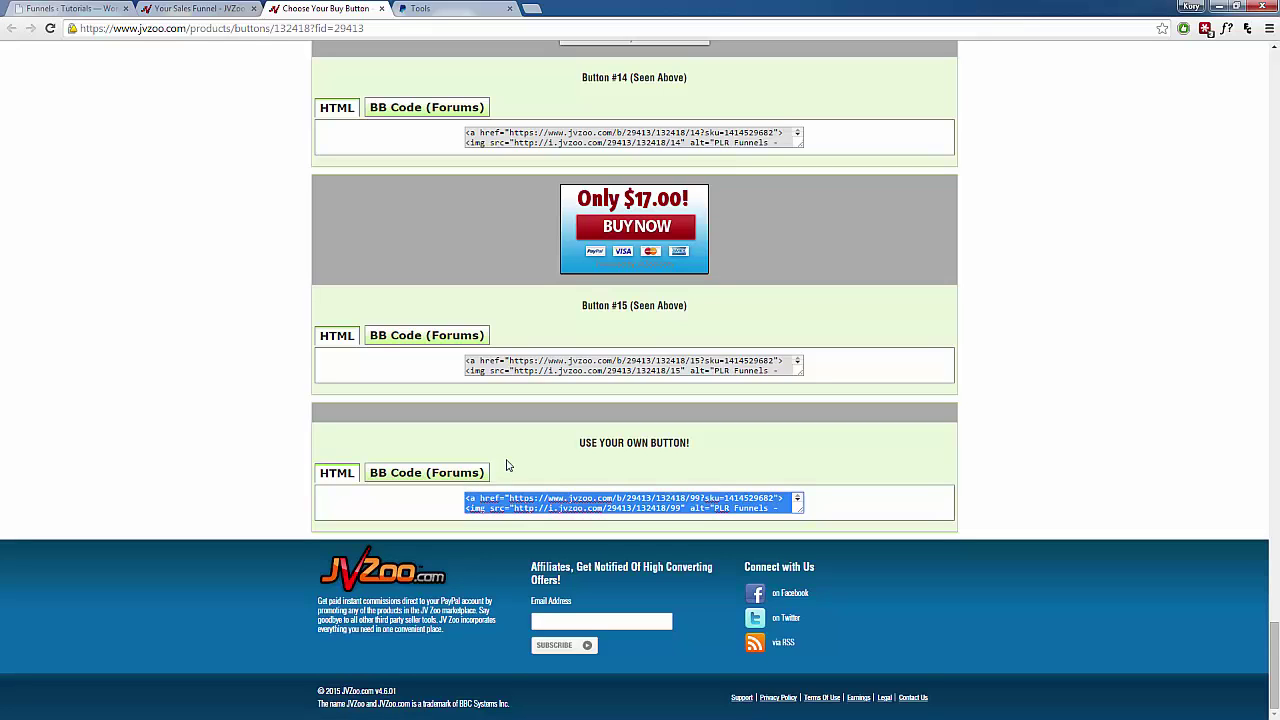
Open Sales Funnel #2's sales page in the InstaBuilder editor and display the target link settings of its YES, I Want To Order Now! button.
click(75, 9)
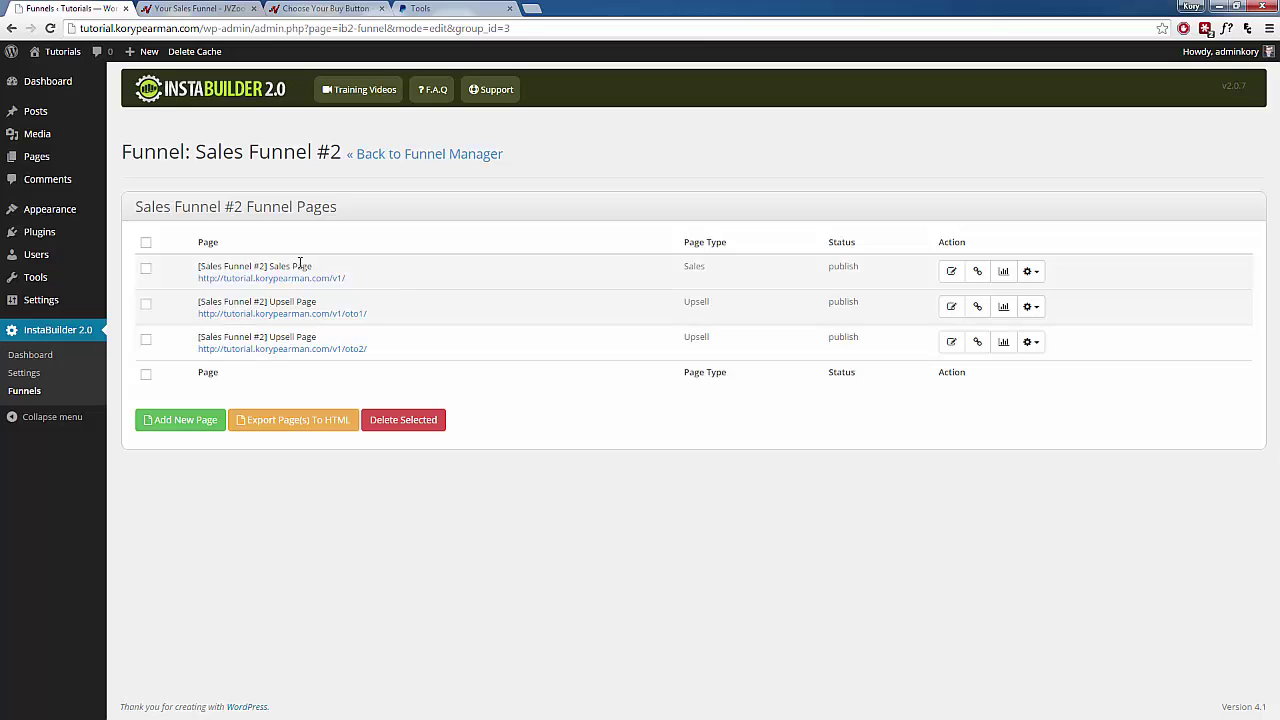
click(951, 272)
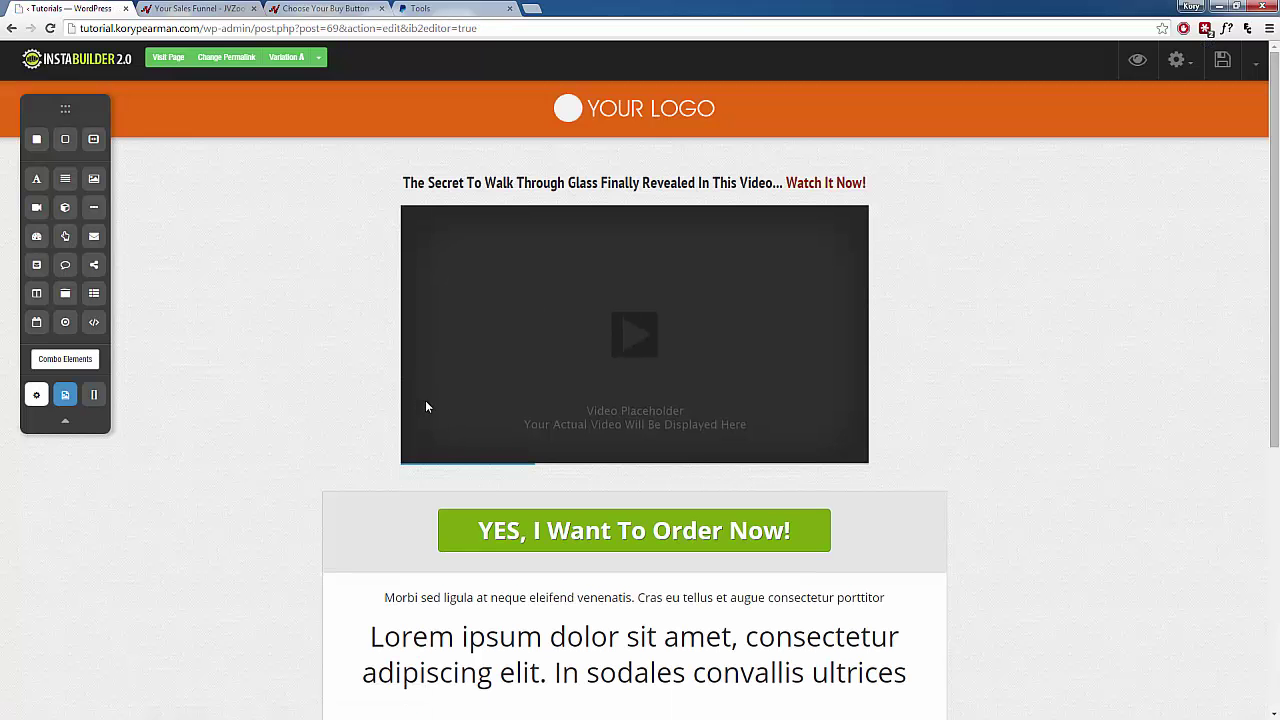
scroll(436, 534, down, 1)
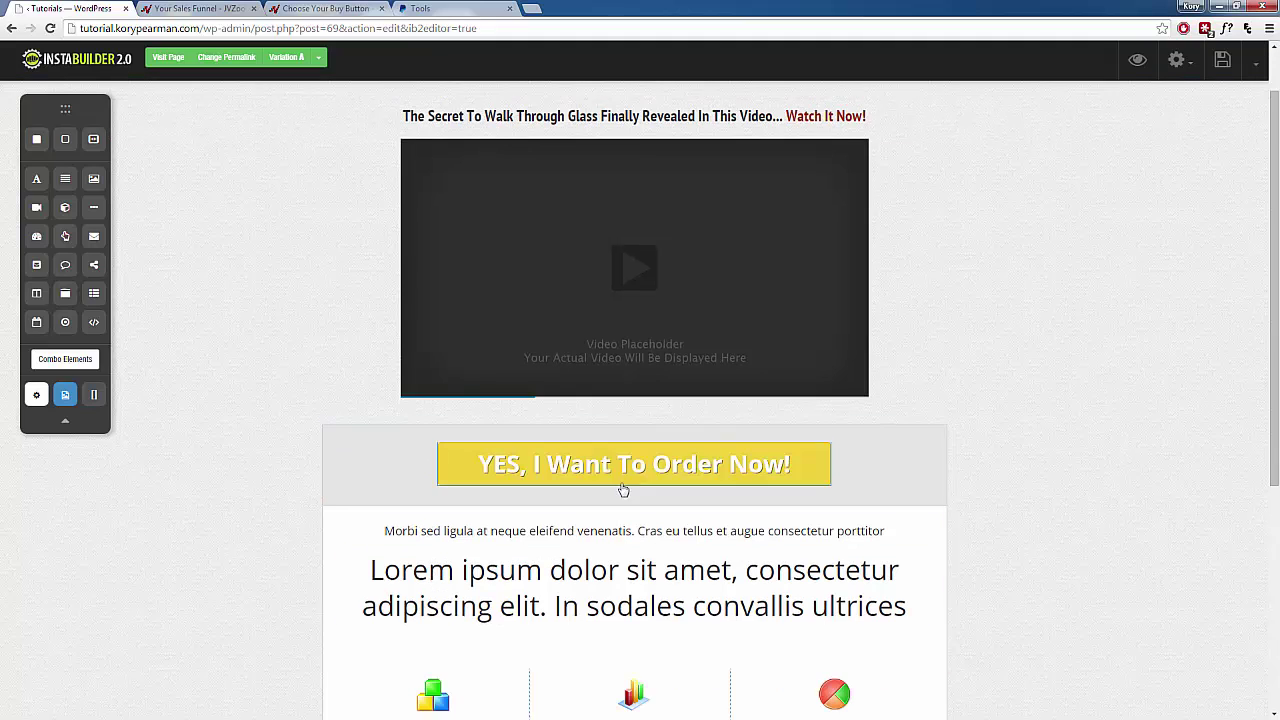
click(790, 468)
click(708, 506)
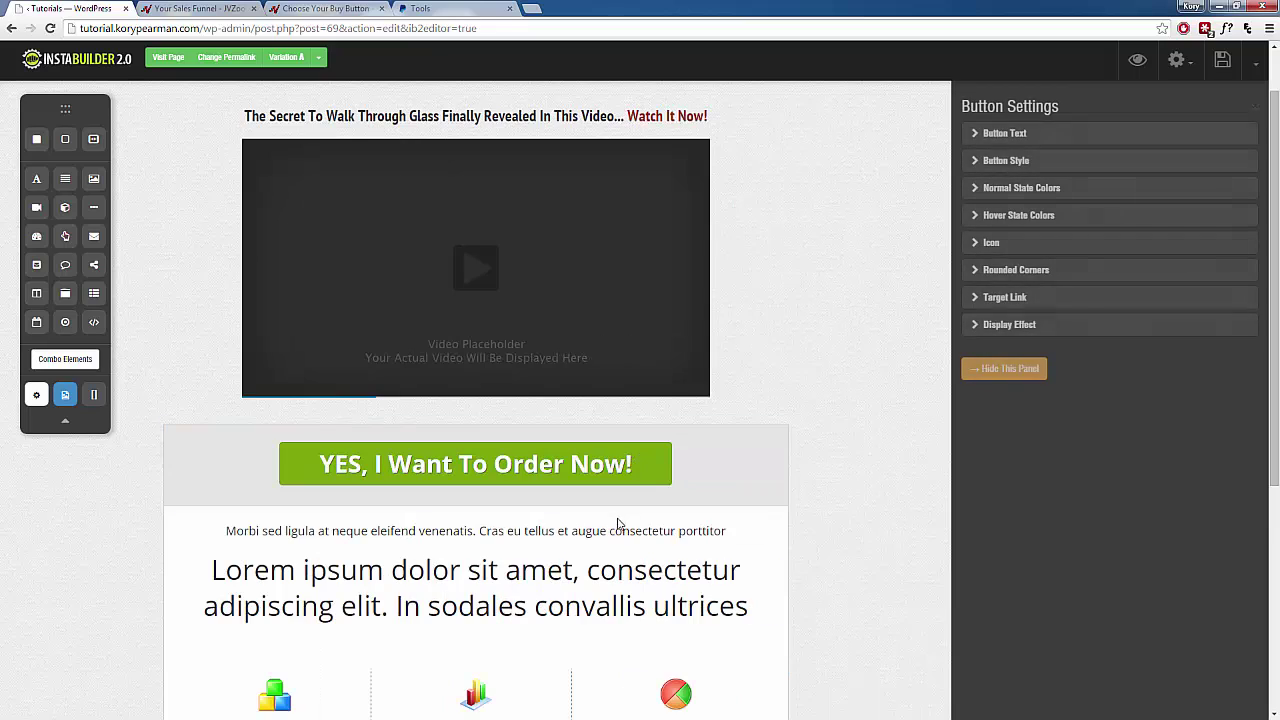
click(1050, 297)
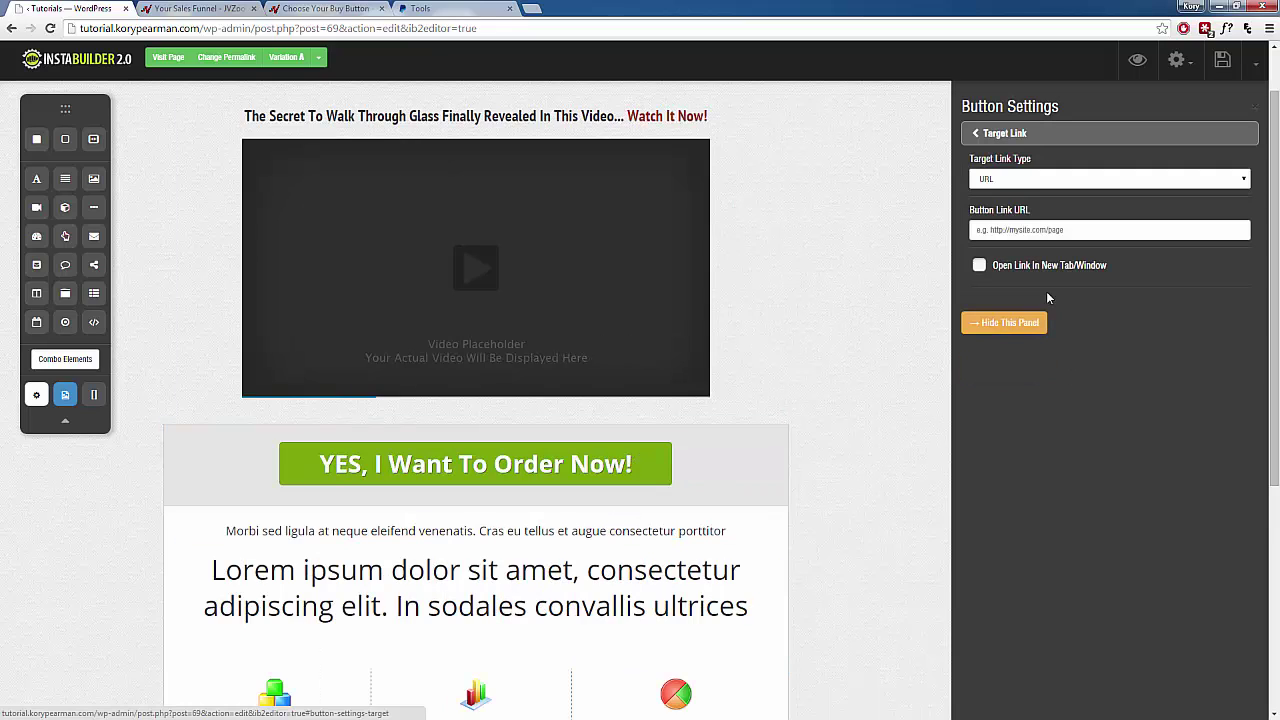
click(1067, 231)
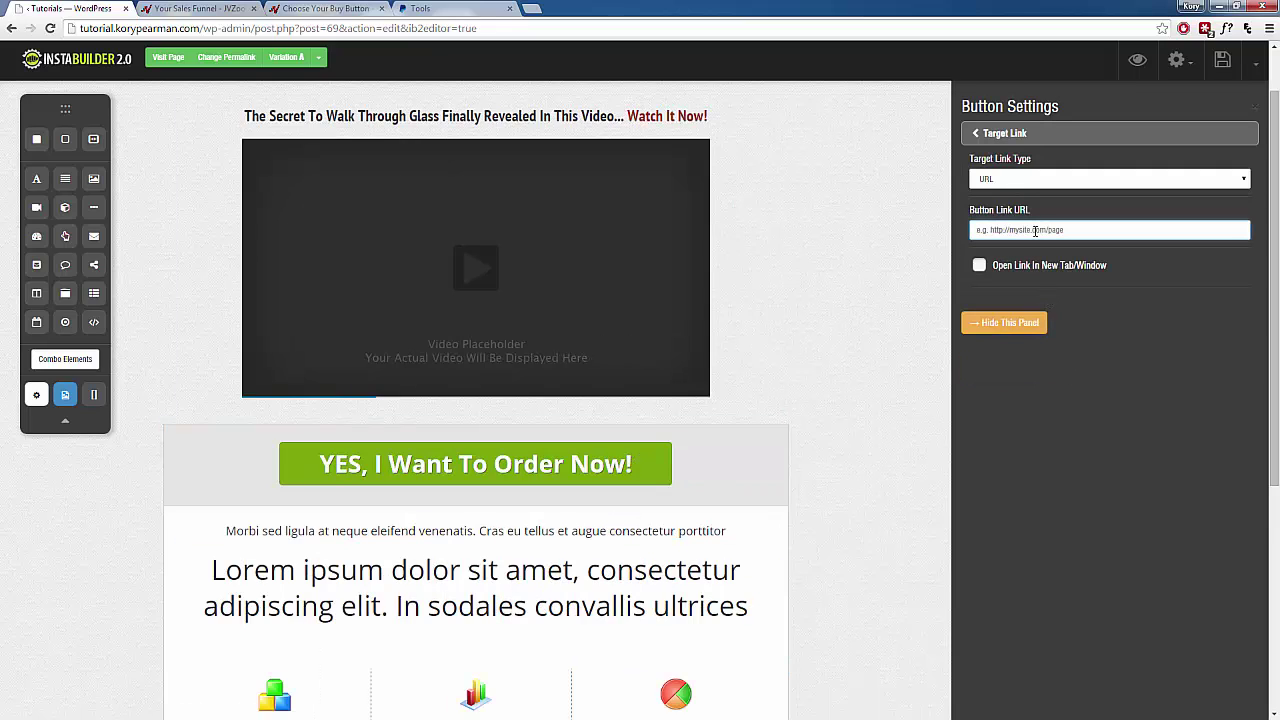
key(ctrl+v)
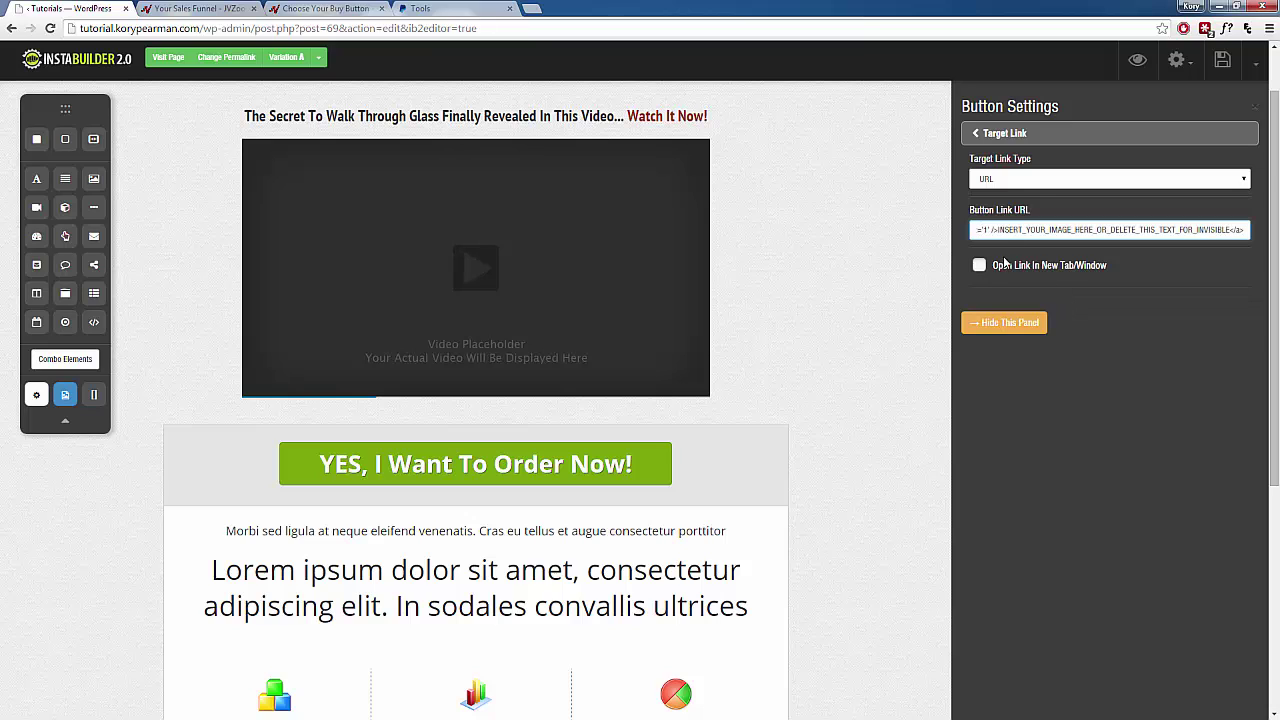
mouse_move(988, 229)
mouse_down()
mouse_move(948, 237)
mouse_move(971, 232)
mouse_up()
click(1008, 231)
key(BackSpace)
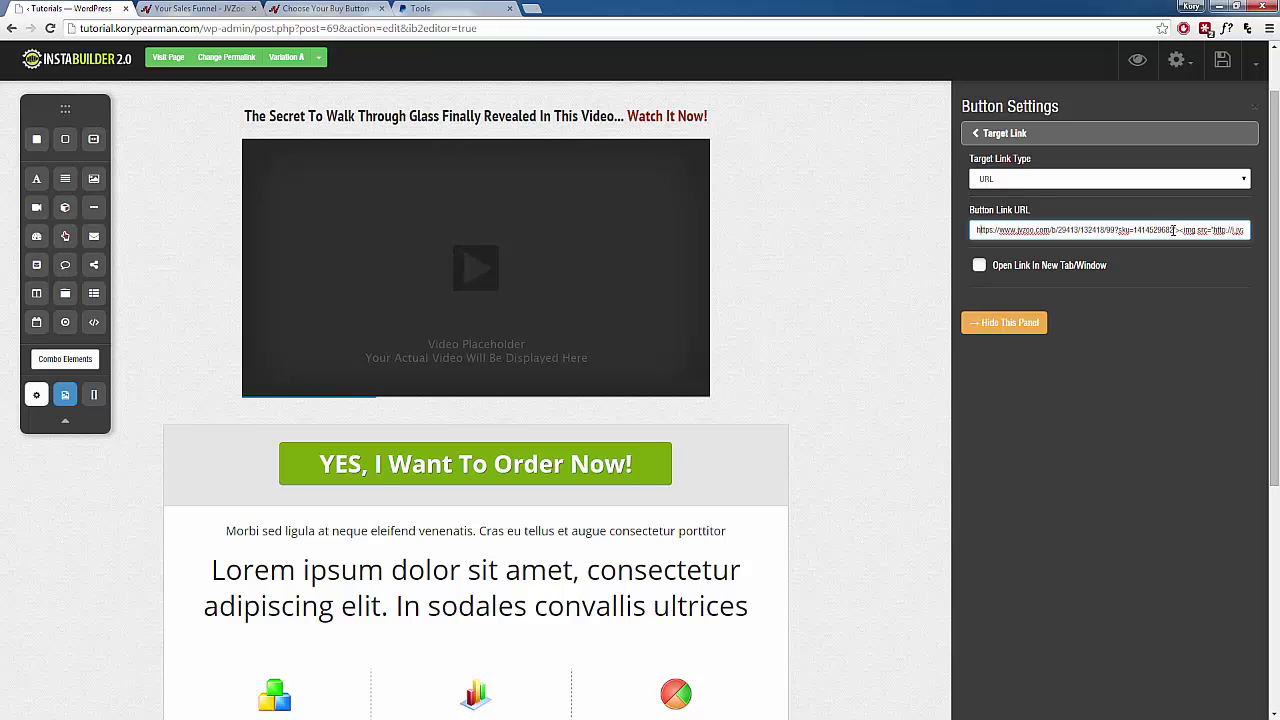
drag(1175, 231, 1267, 229)
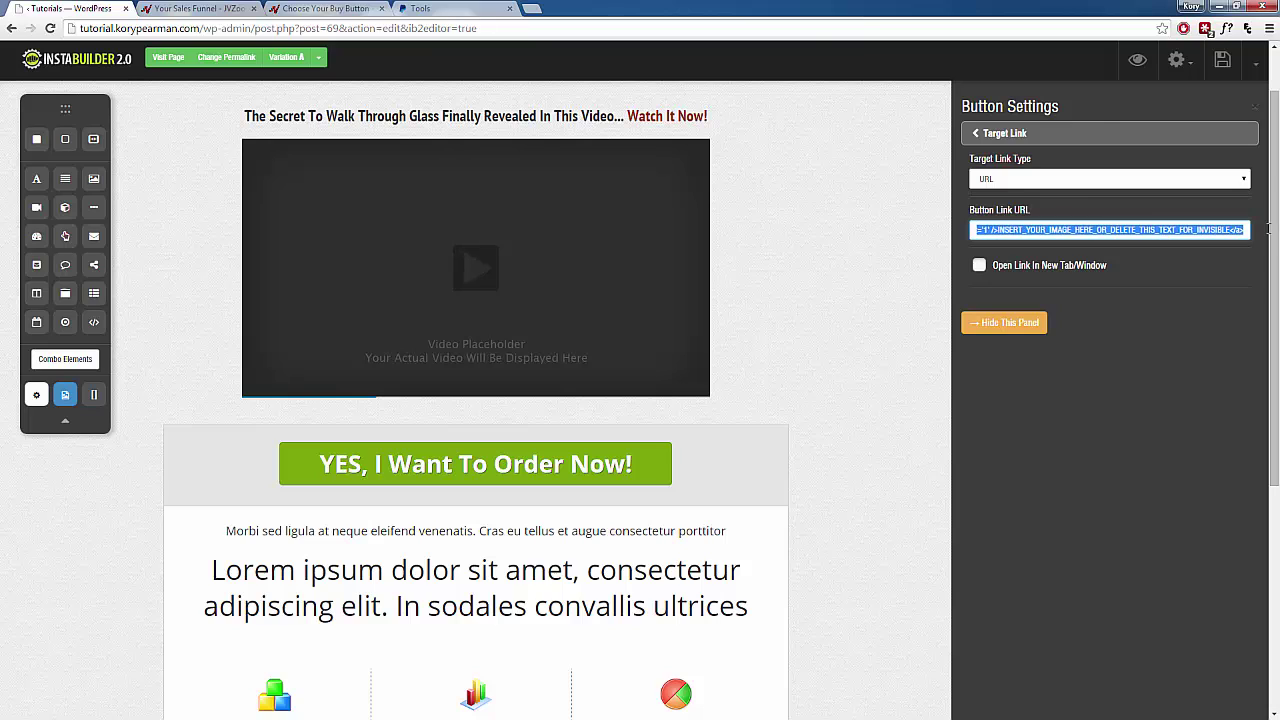
key(BackSpace)
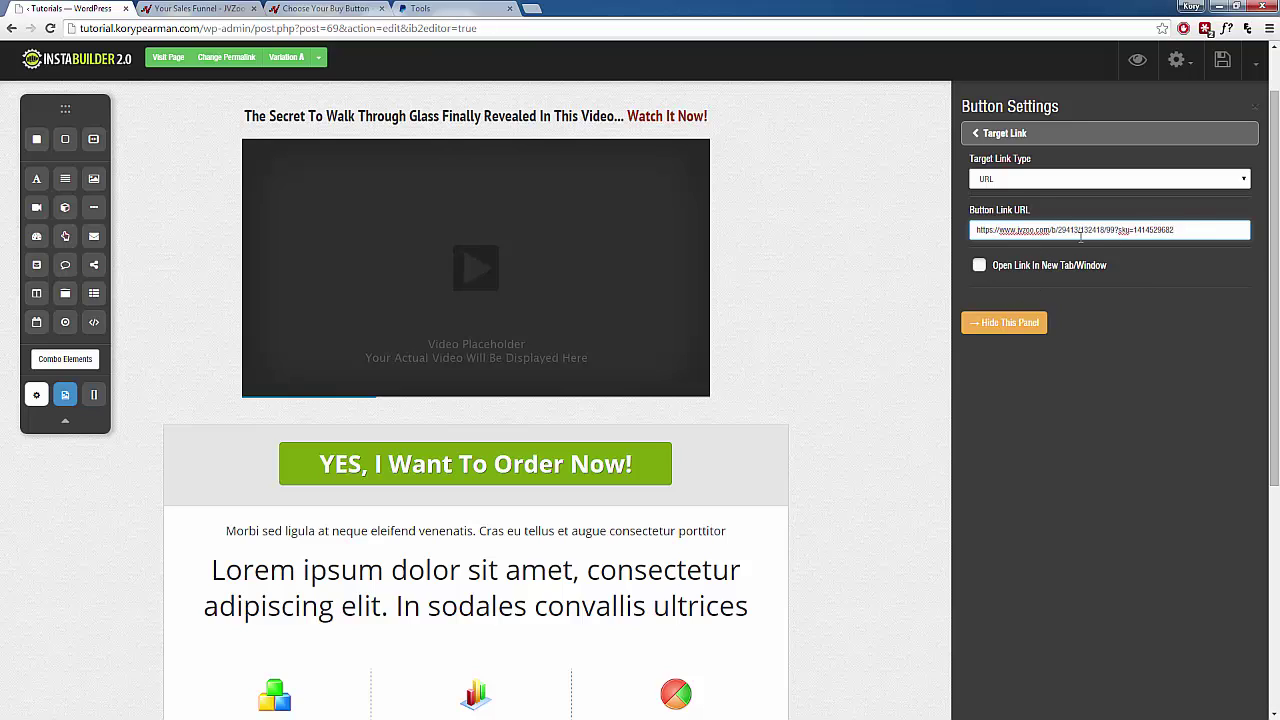
click(988, 132)
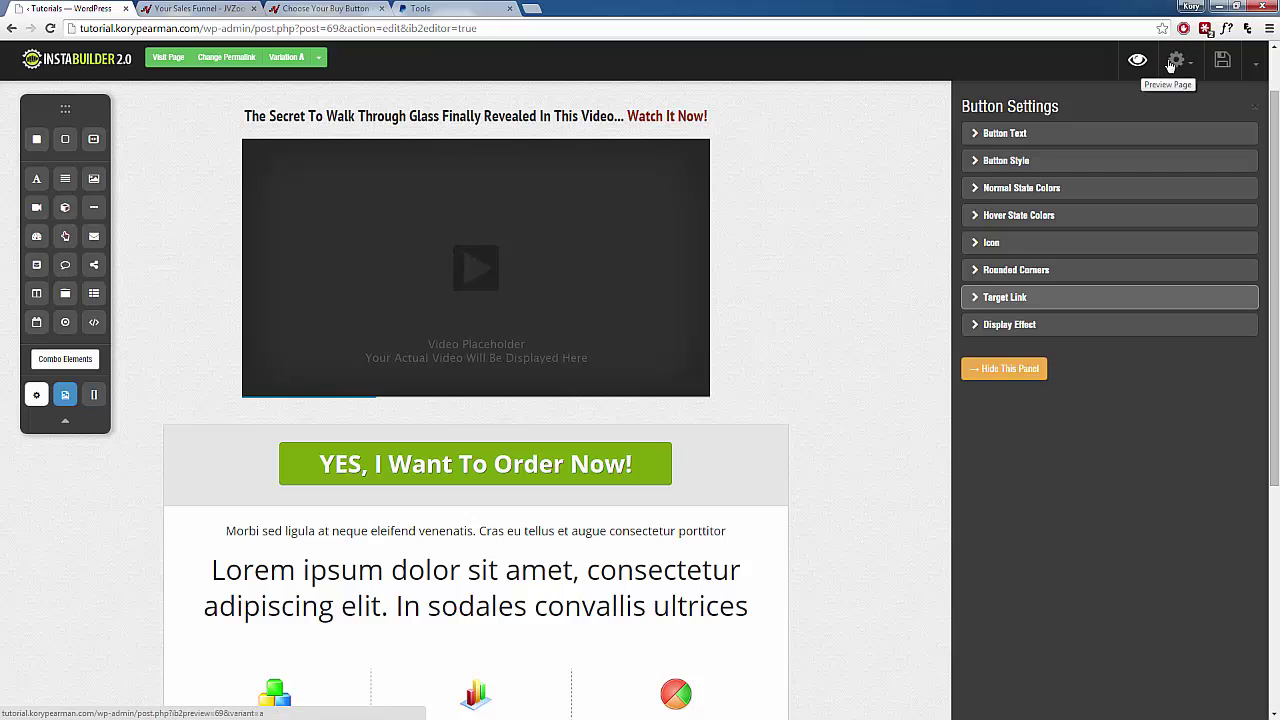
click(1228, 62)
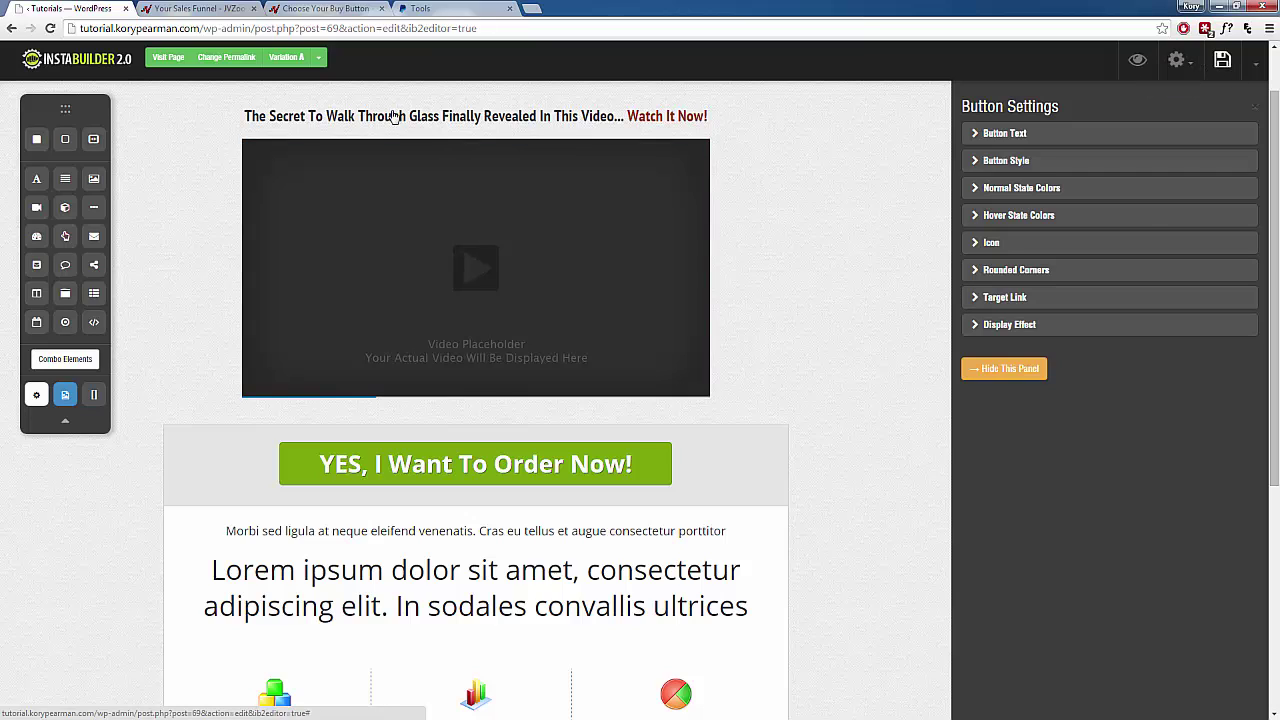
Preview the sales page, follow its order button to check the JVZoo checkout, and close the preview.
click(1138, 58)
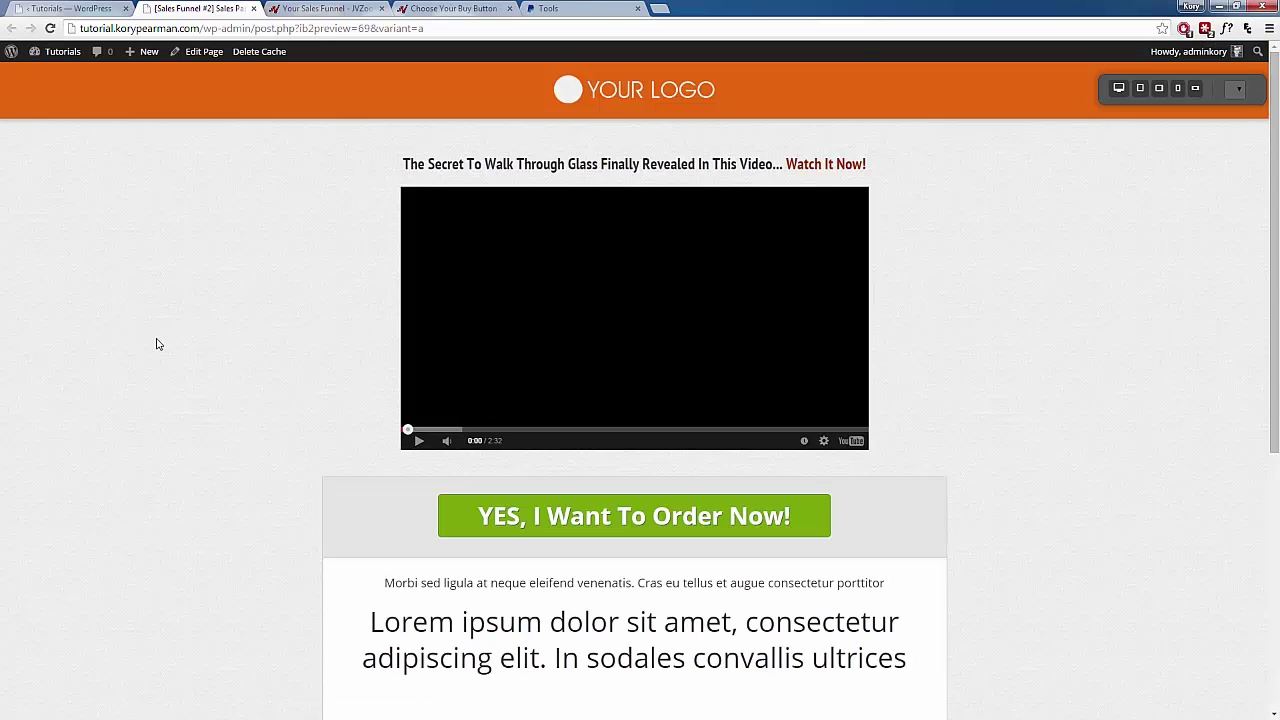
scroll(170, 346, down, 1)
click(588, 386)
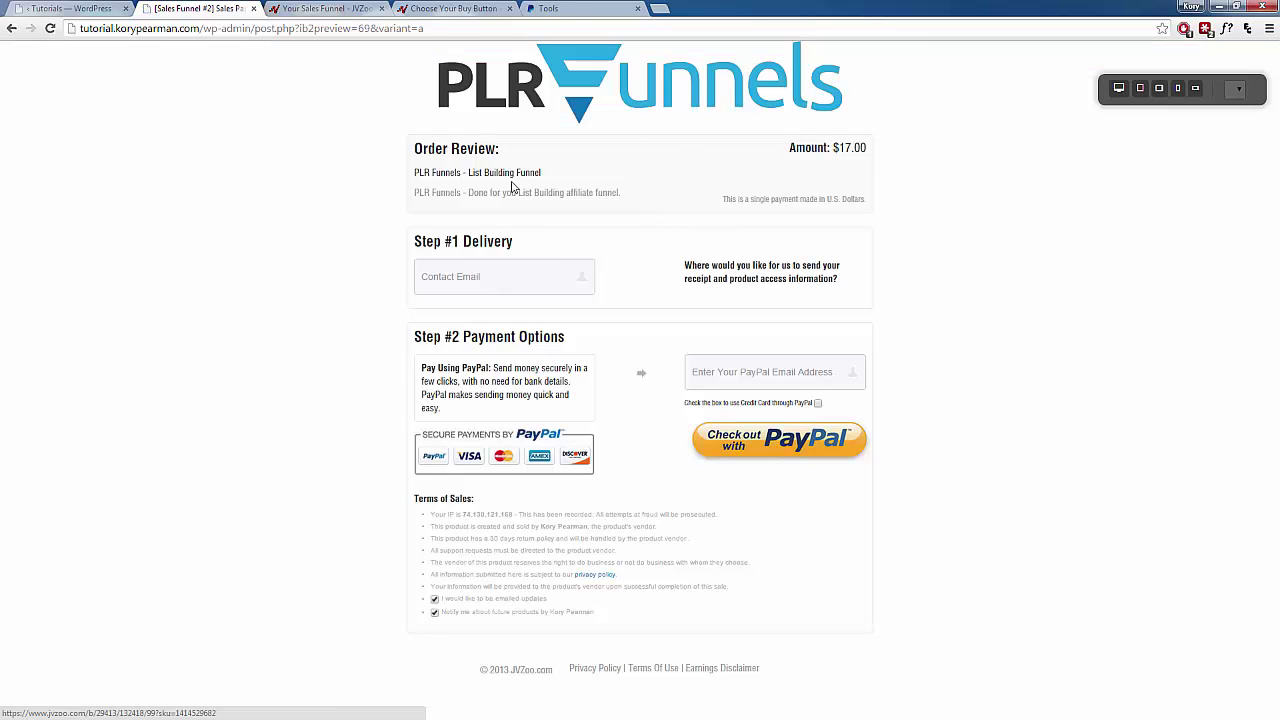
click(254, 9)
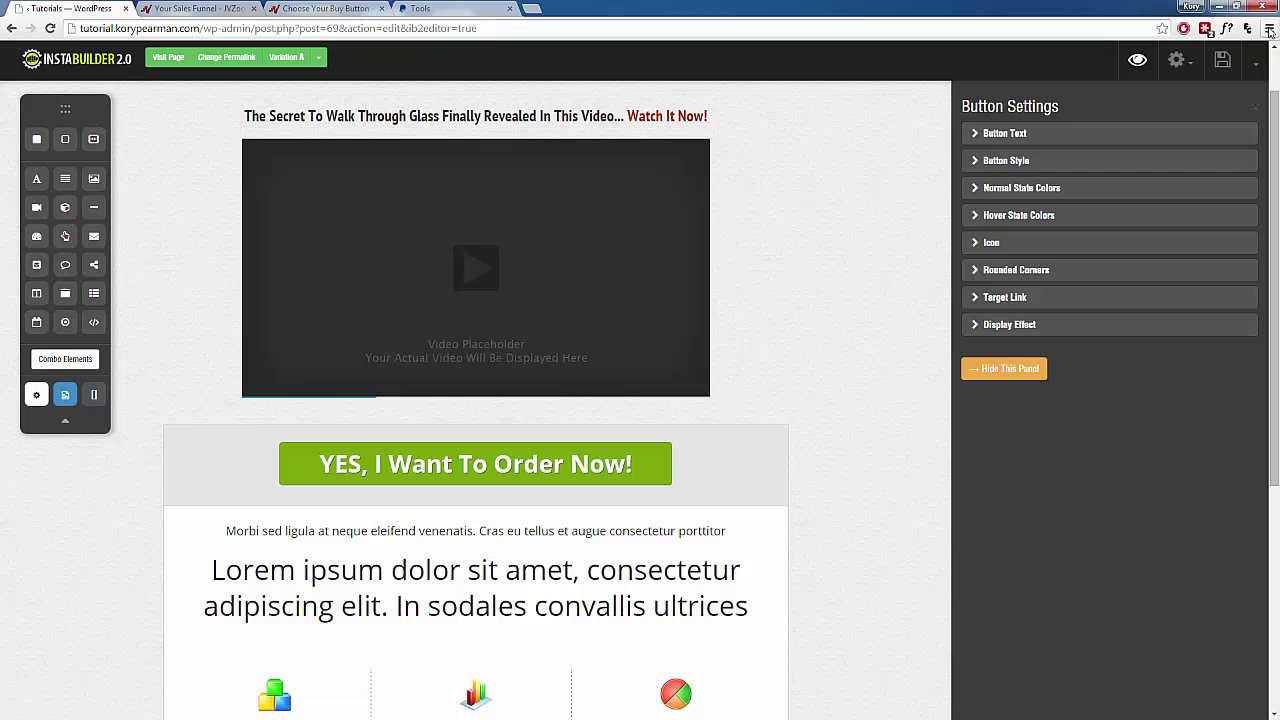
Exit the page editor and reopen the page list of Sales Funnel #2.
click(1260, 62)
click(1187, 266)
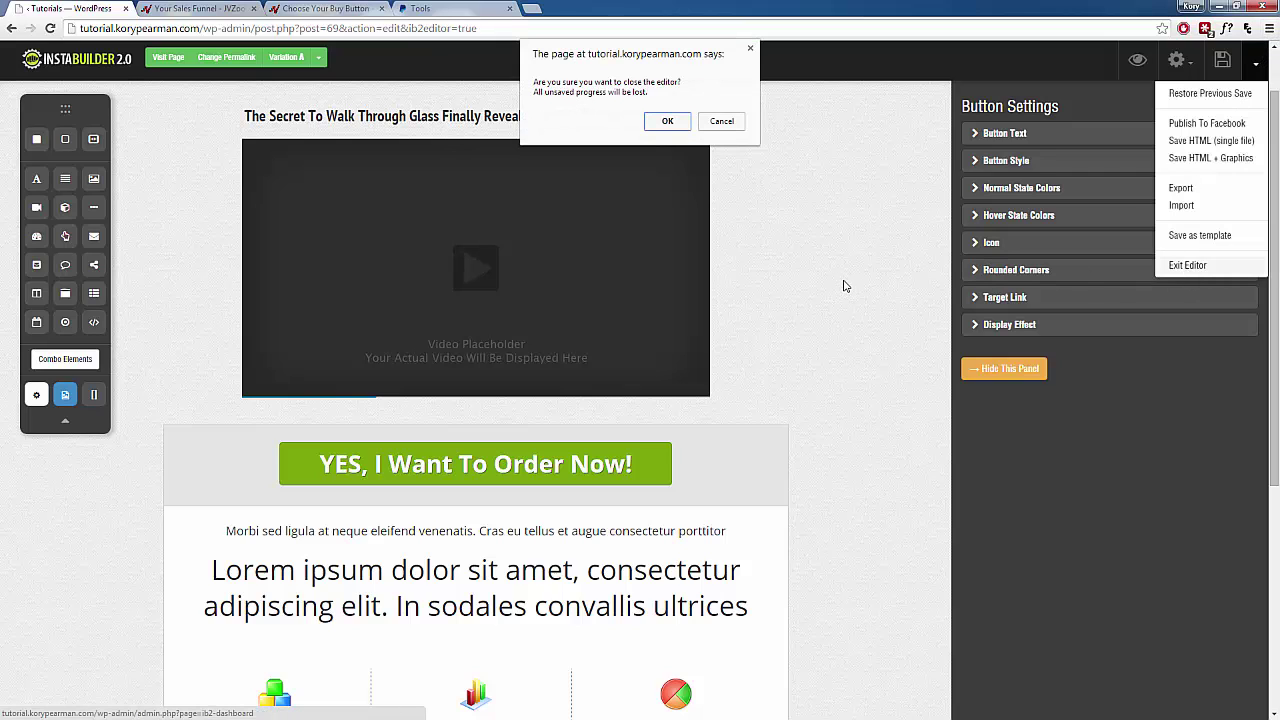
click(667, 121)
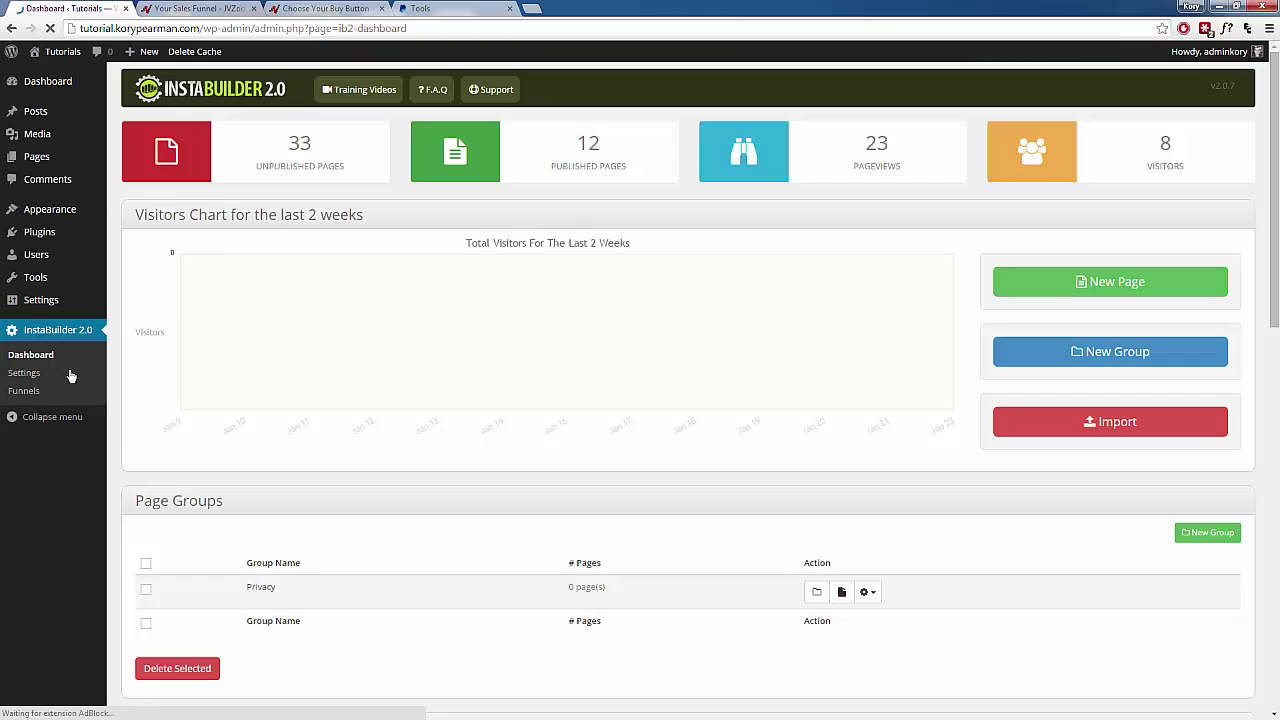
click(28, 391)
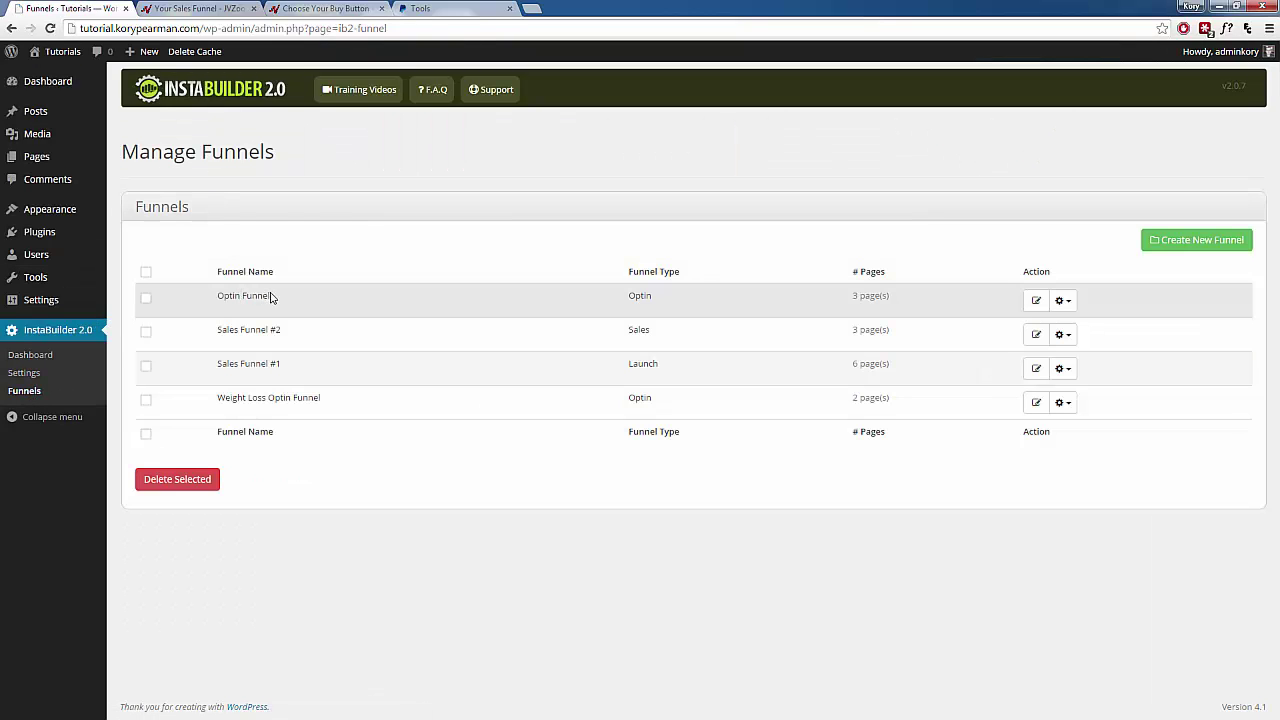
click(248, 329)
In JVZoo, open the Follow Up Package's buy buttons and copy the Use Your Own Button HTML code.
click(300, 9)
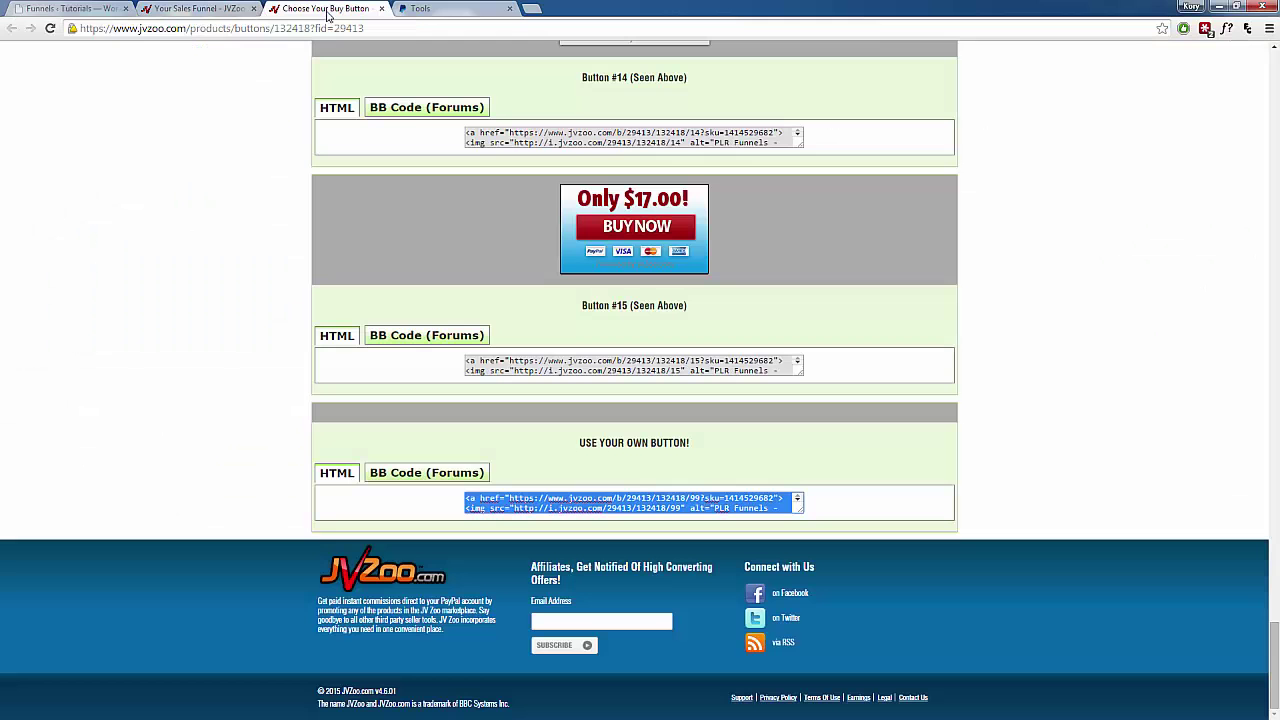
key(ctrl+w)
click(232, 8)
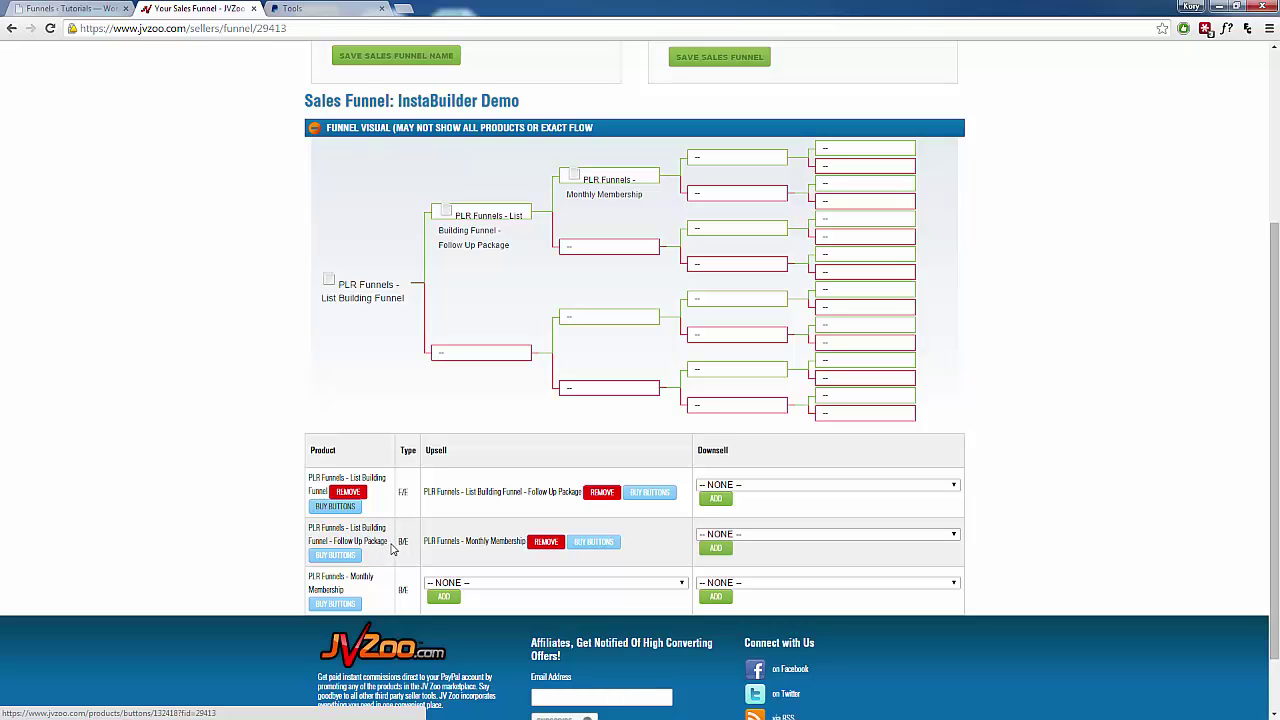
click(336, 556)
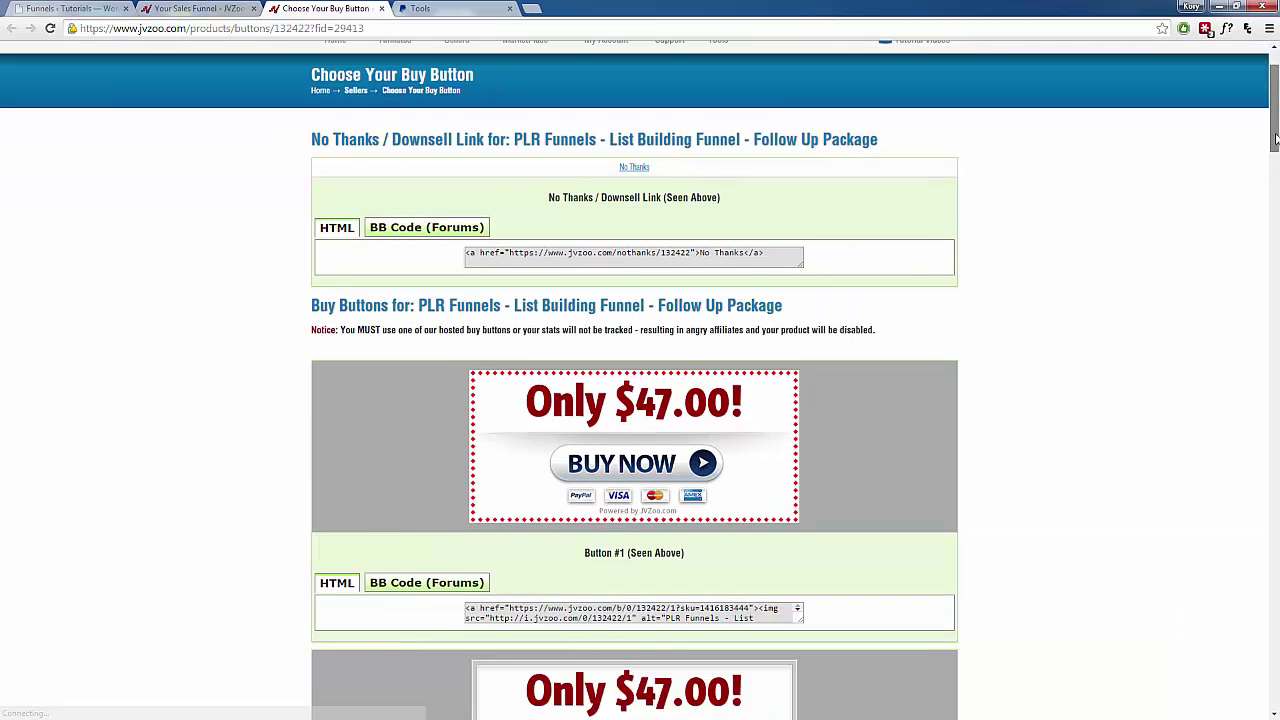
drag(1270, 80, 1262, 700)
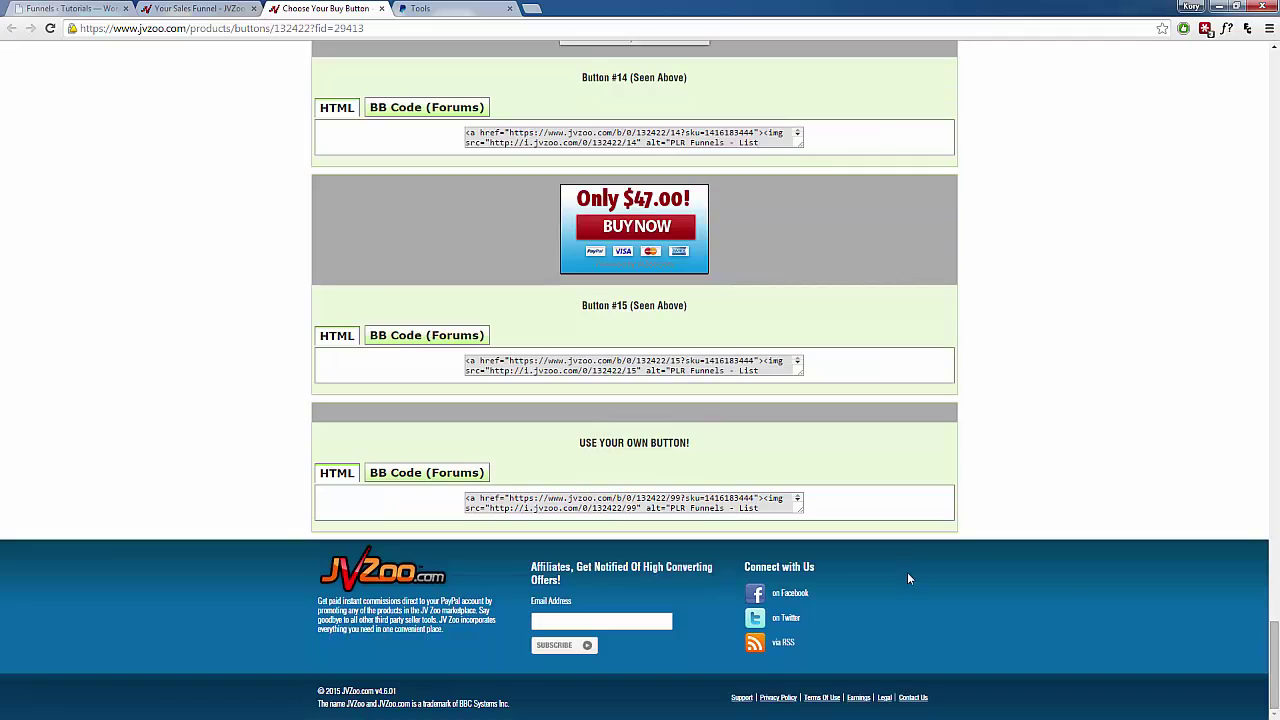
click(581, 501)
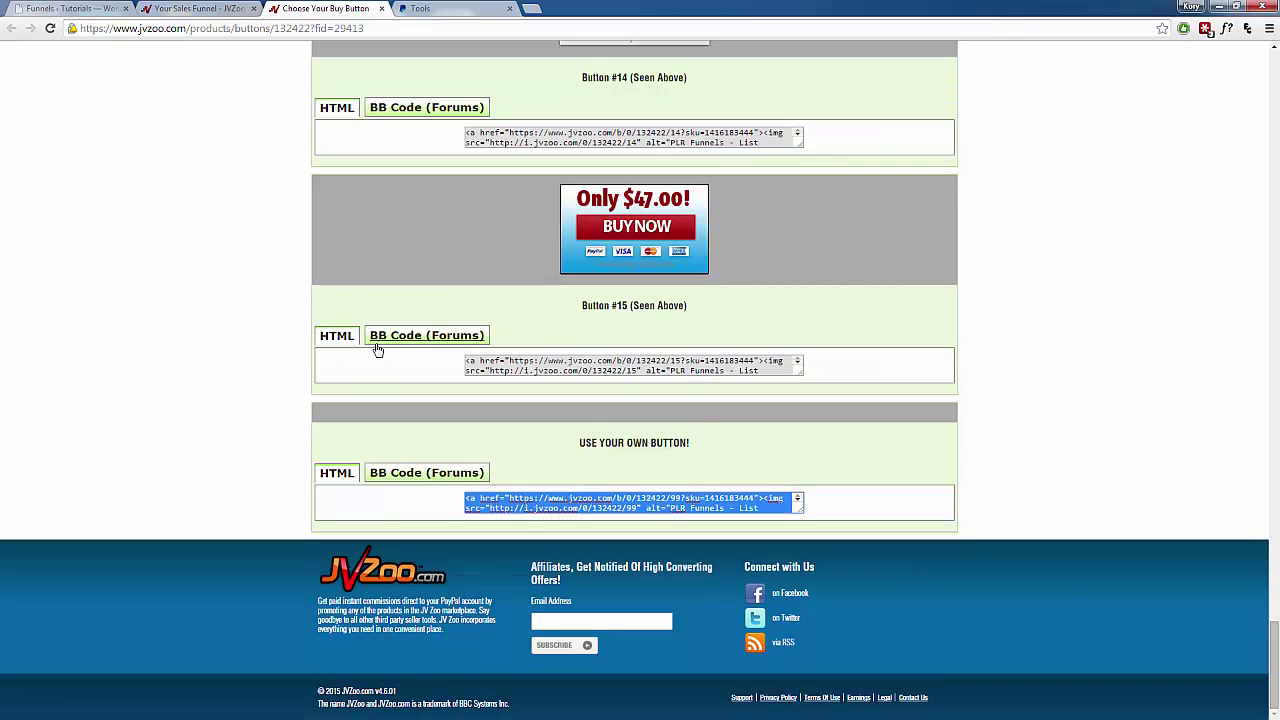
Open the funnel's first upsell page (oto1) in the InstaBuilder editor and display the Download Now button's target link settings.
click(70, 8)
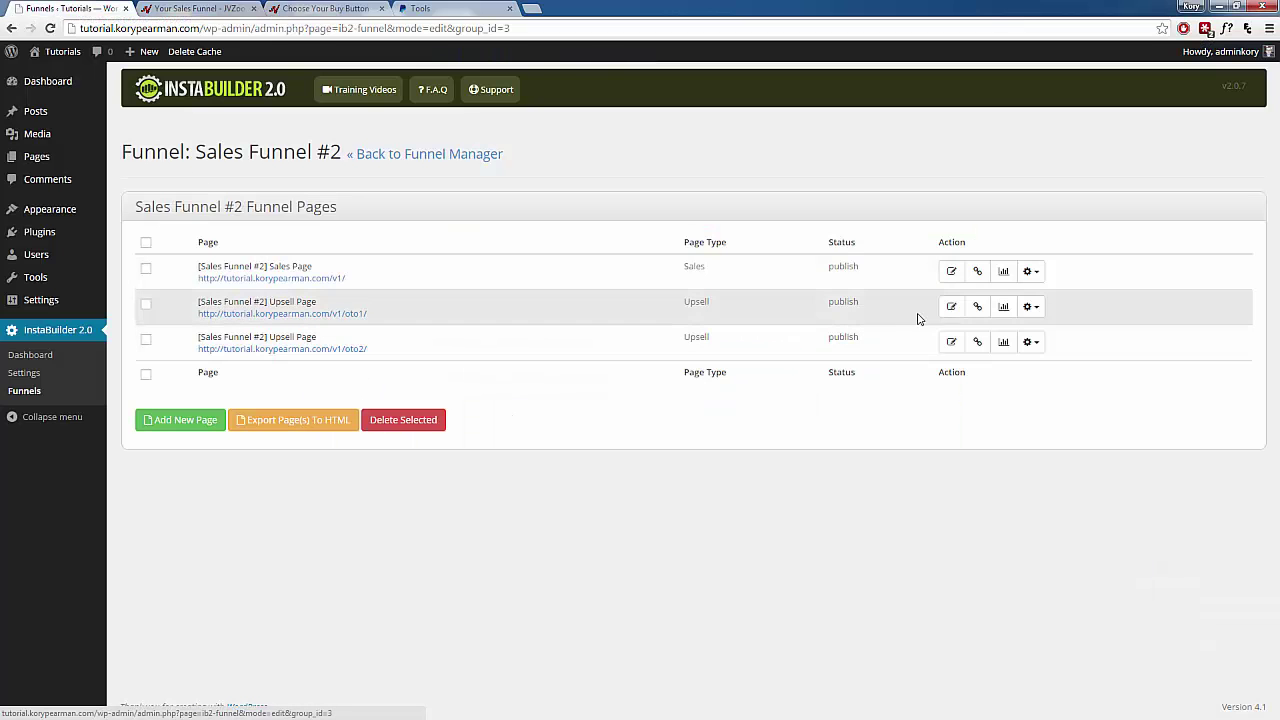
click(951, 308)
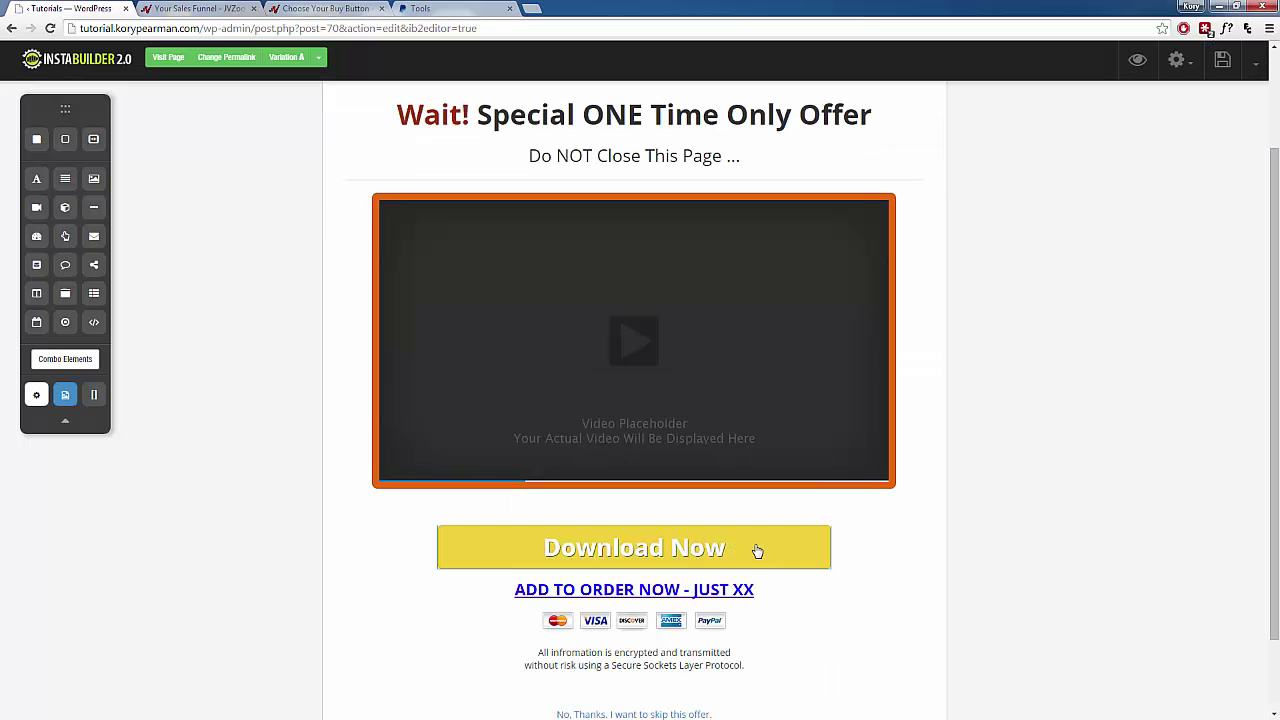
click(760, 553)
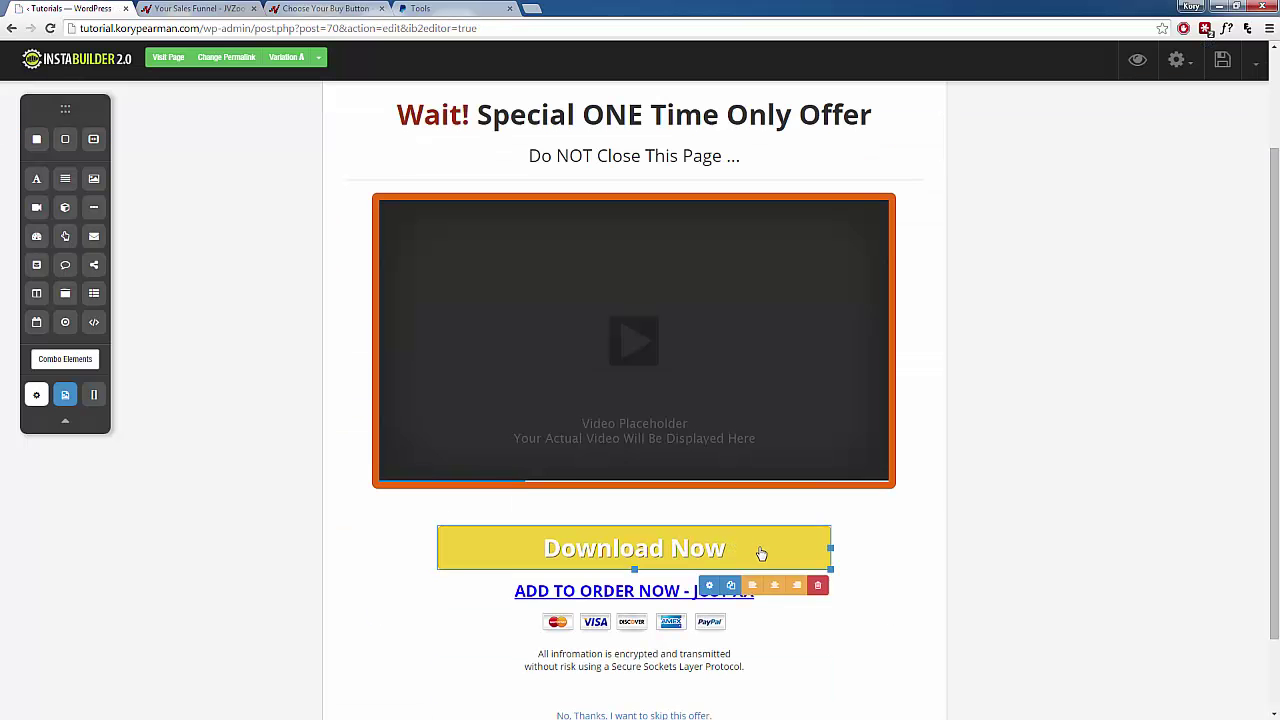
click(709, 586)
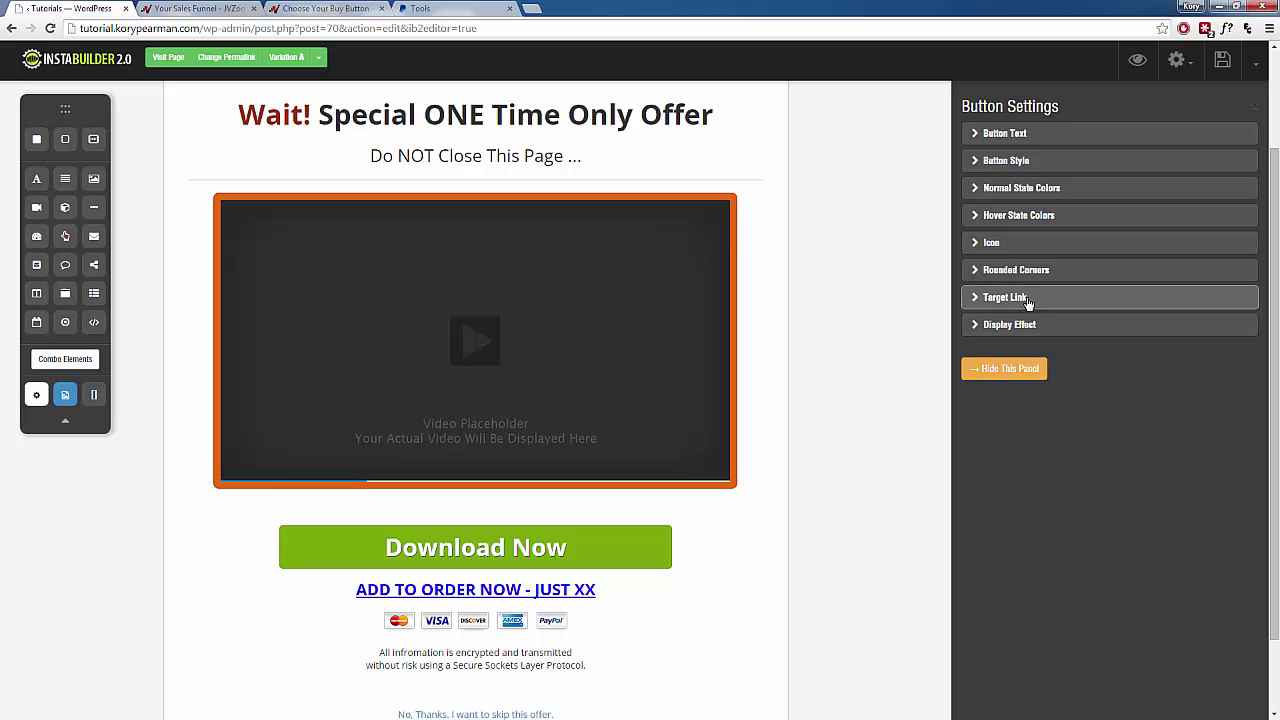
click(1030, 307)
Paste the Follow Up Package code as the Download Now button's link, trim it to the buy URL, save the page, and close the button settings.
click(1017, 231)
key(ctrl+v)
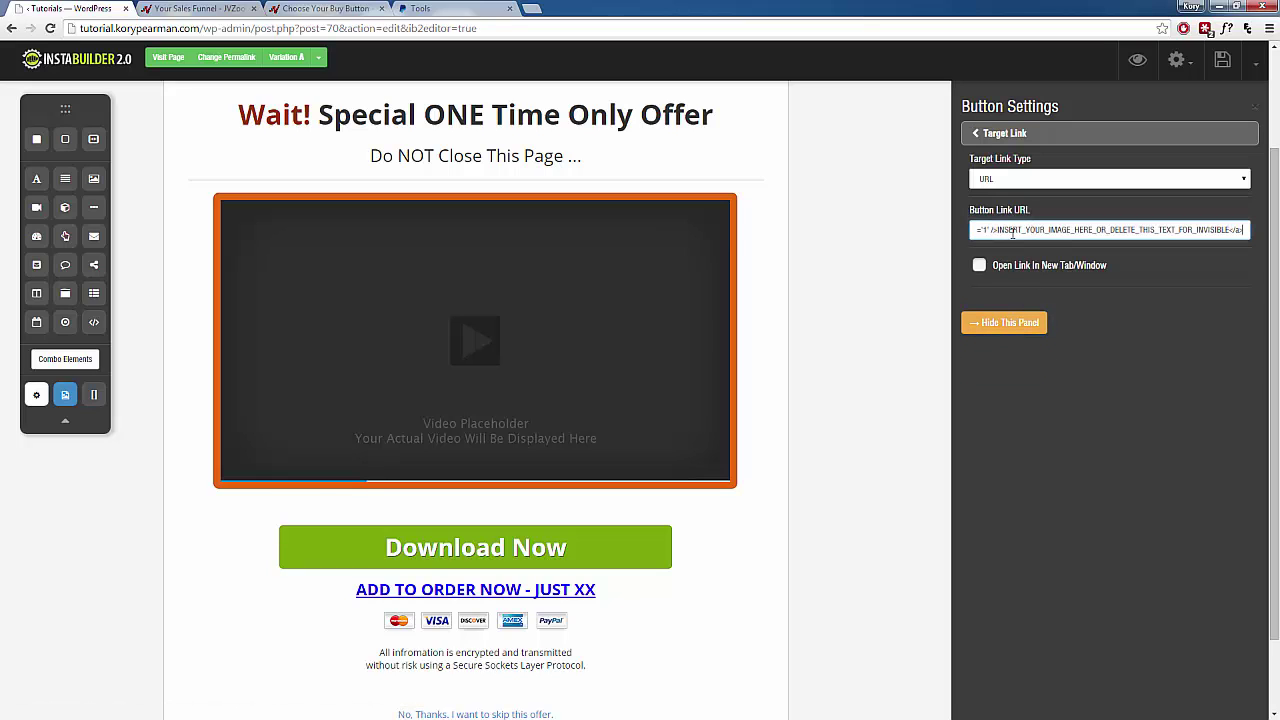
key(ctrl+a)
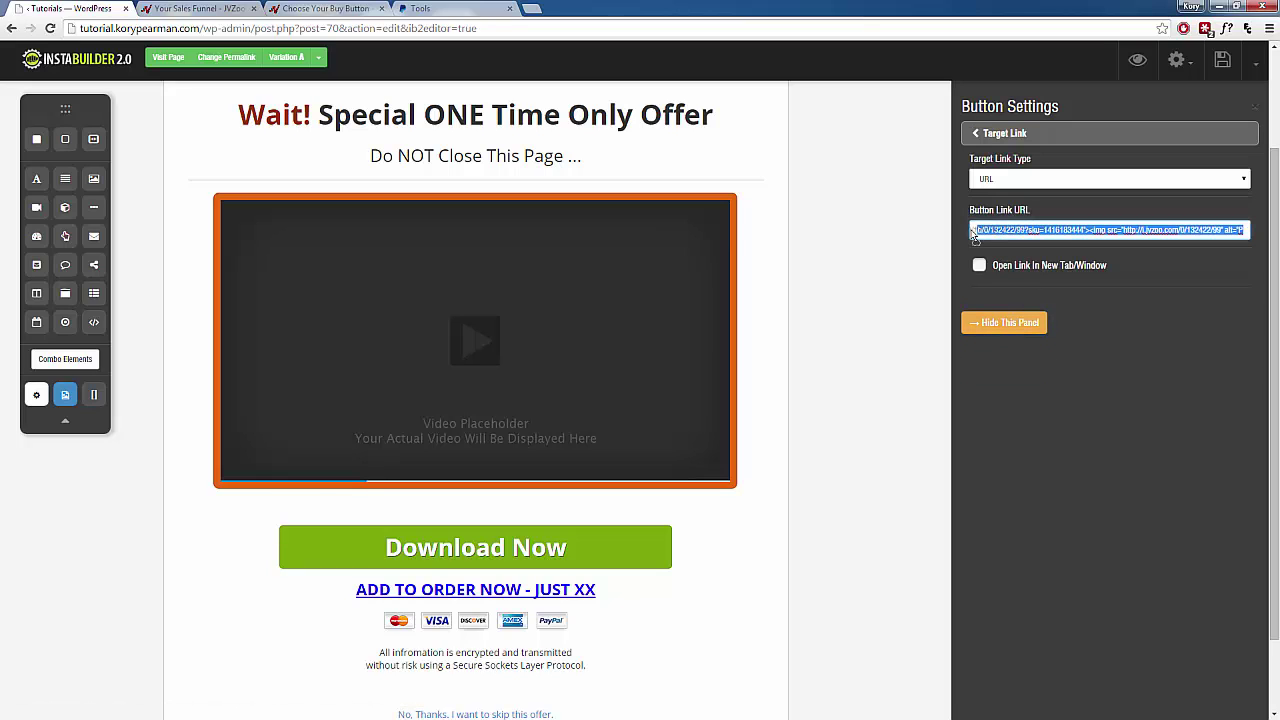
drag(978, 230, 948, 240)
key(ctrl+v)
click(1222, 61)
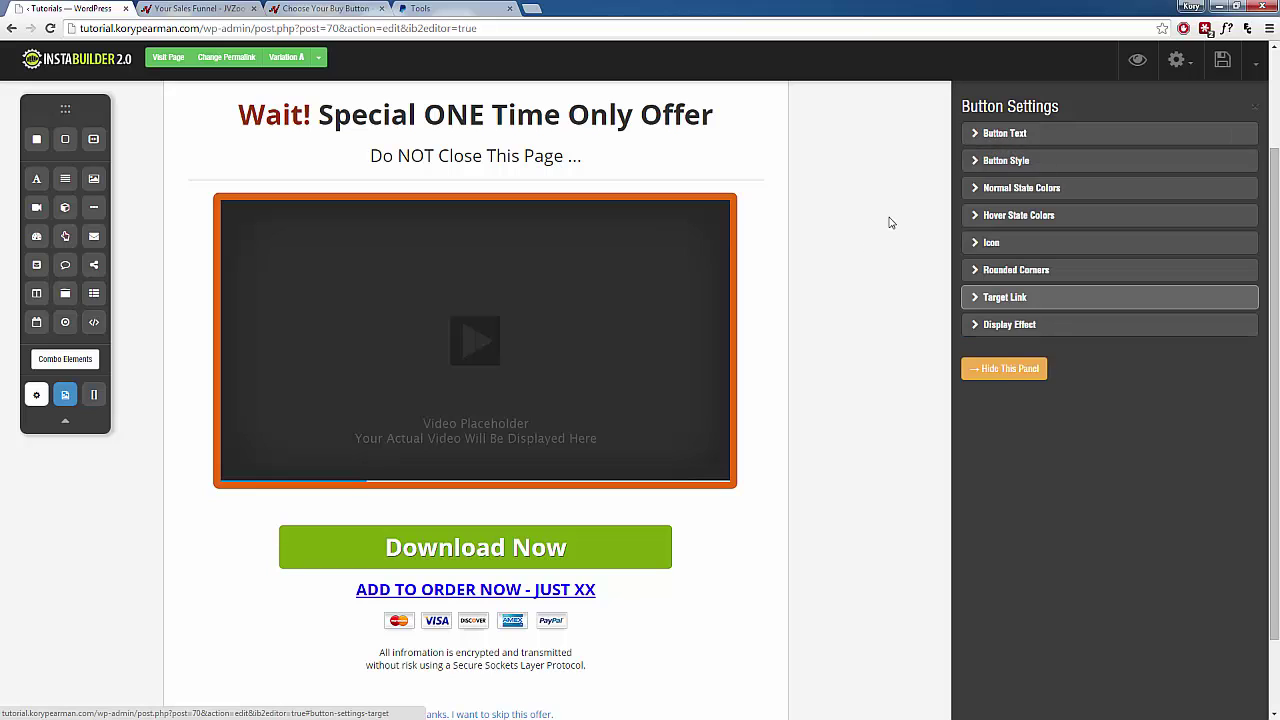
click(997, 369)
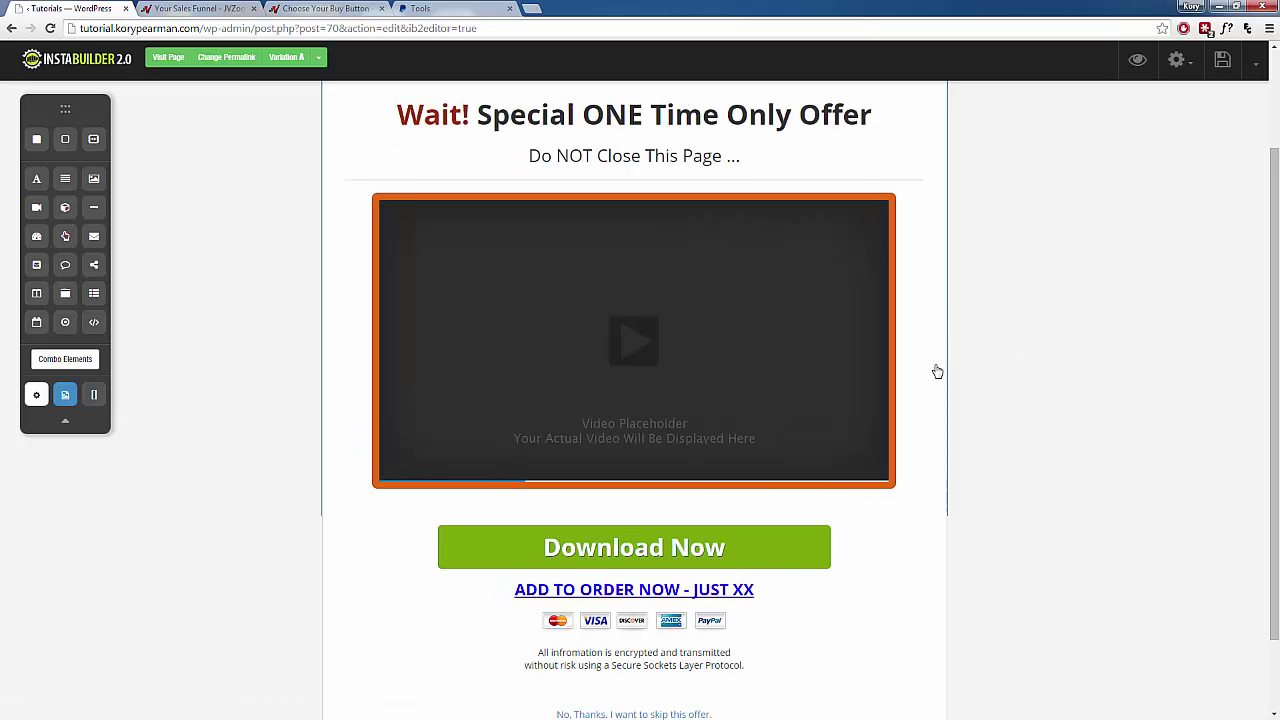
Copy the Follow Up Package's No Thanks / Downsell Link HTML code from JVZoo and return to the upsell page editor.
scroll(964, 451, down, 1)
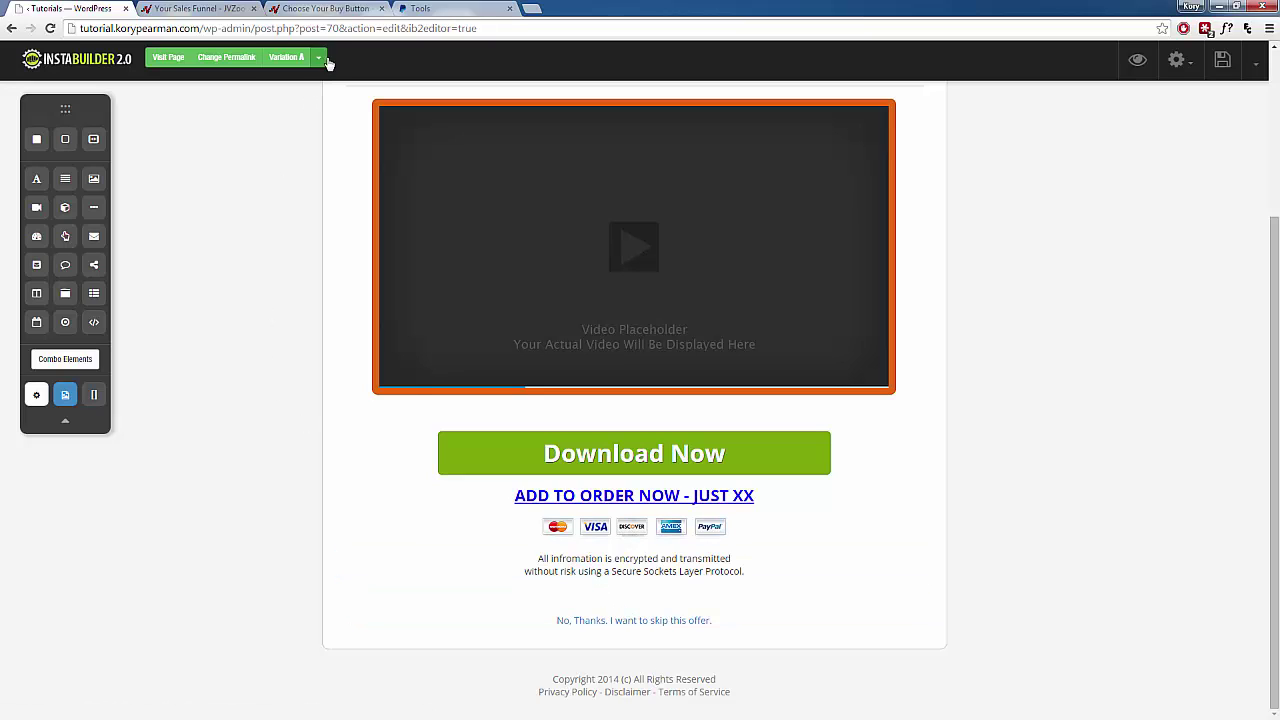
click(331, 8)
drag(1273, 656, 1245, 50)
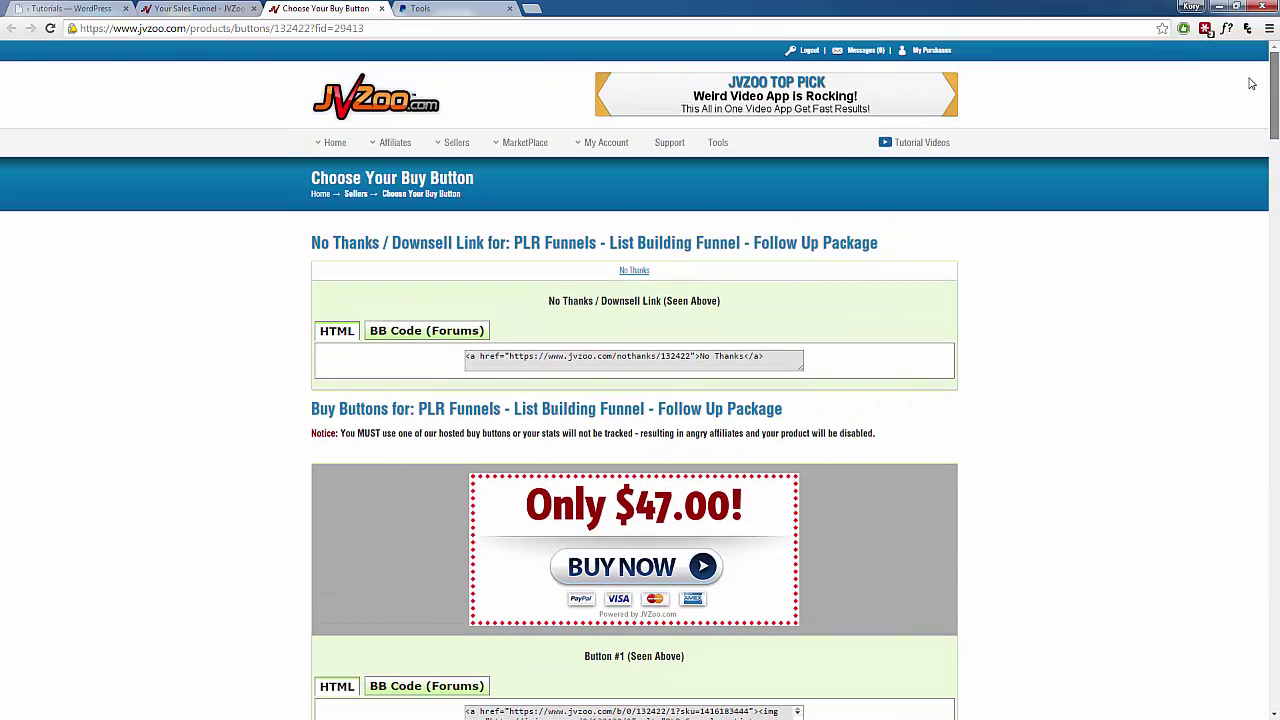
click(688, 356)
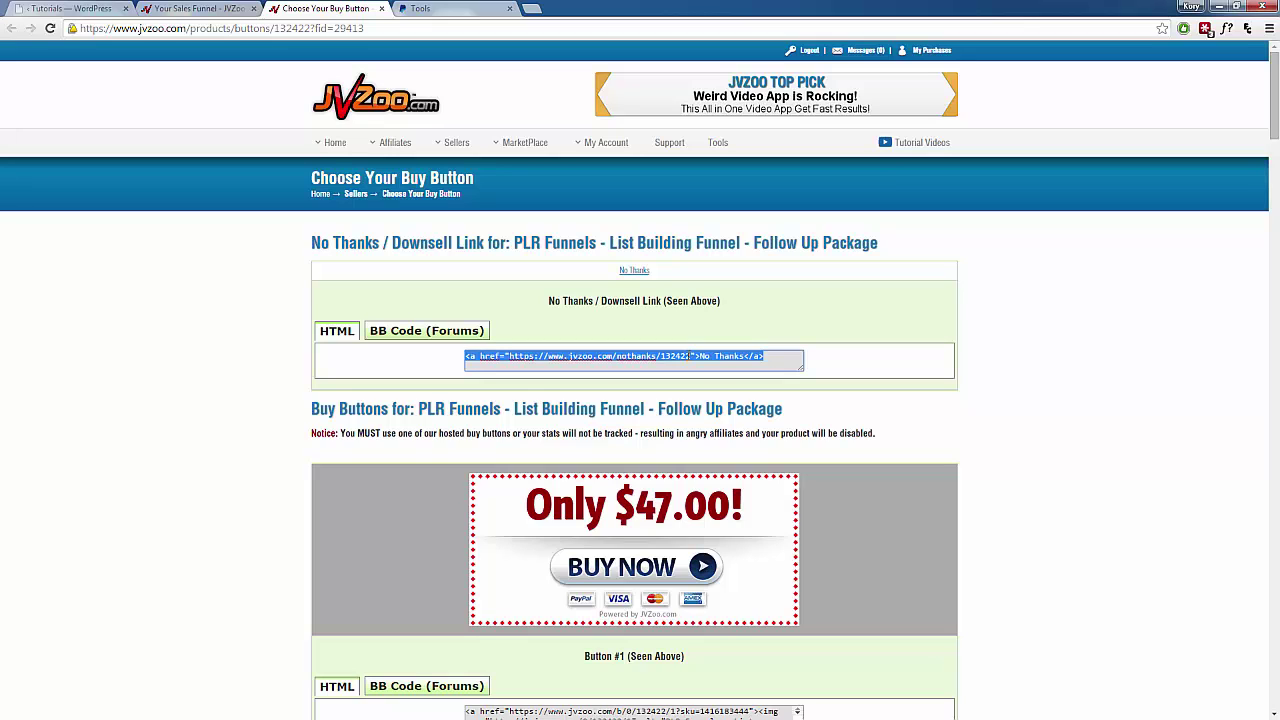
click(70, 8)
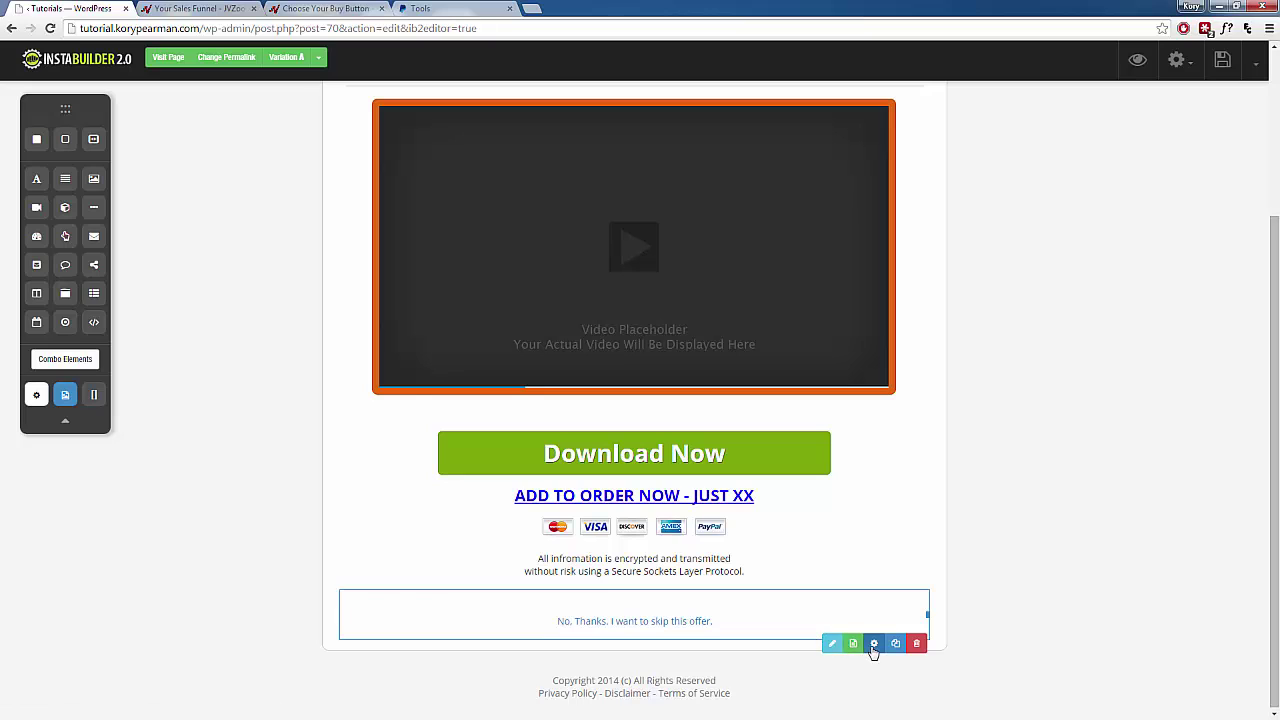
Link the "No, Thanks. I want to skip this offer." text to the pasted JVZoo code, trimmed to the nothanks URL.
drag(712, 620, 564, 620)
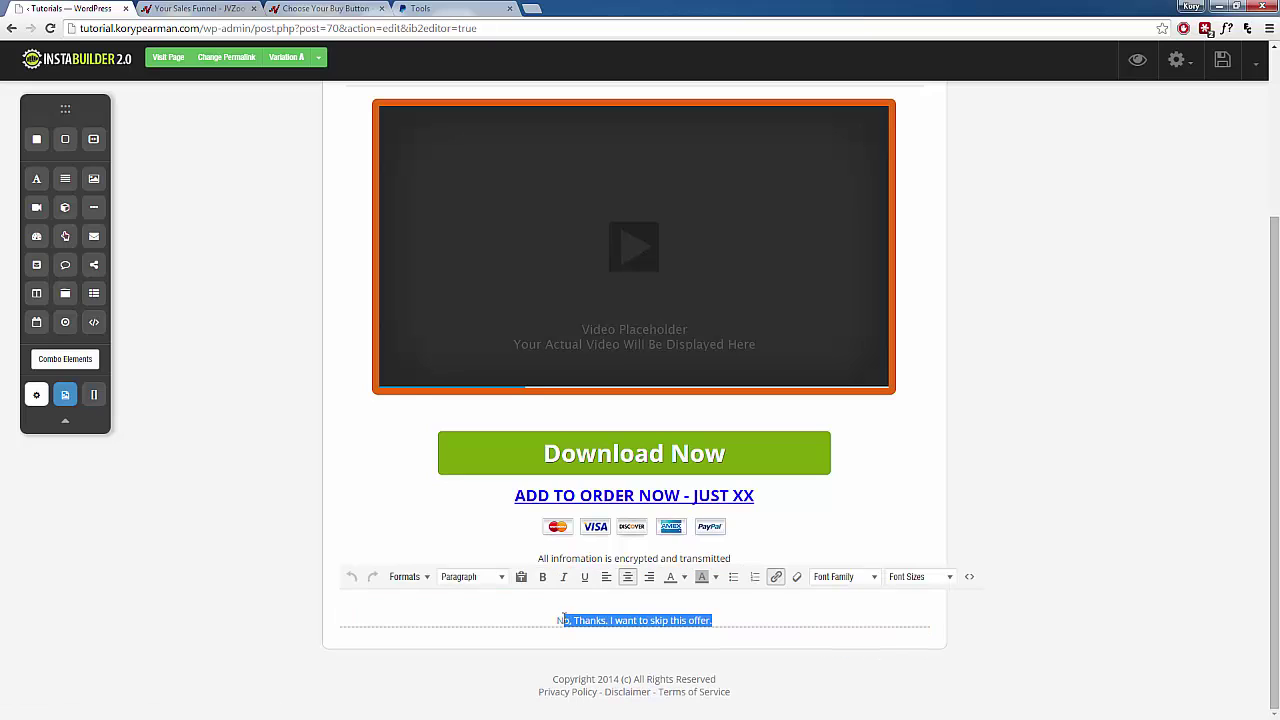
click(776, 577)
key(ctrl+v)
drag(625, 335, 588, 335)
key(BackSpace)
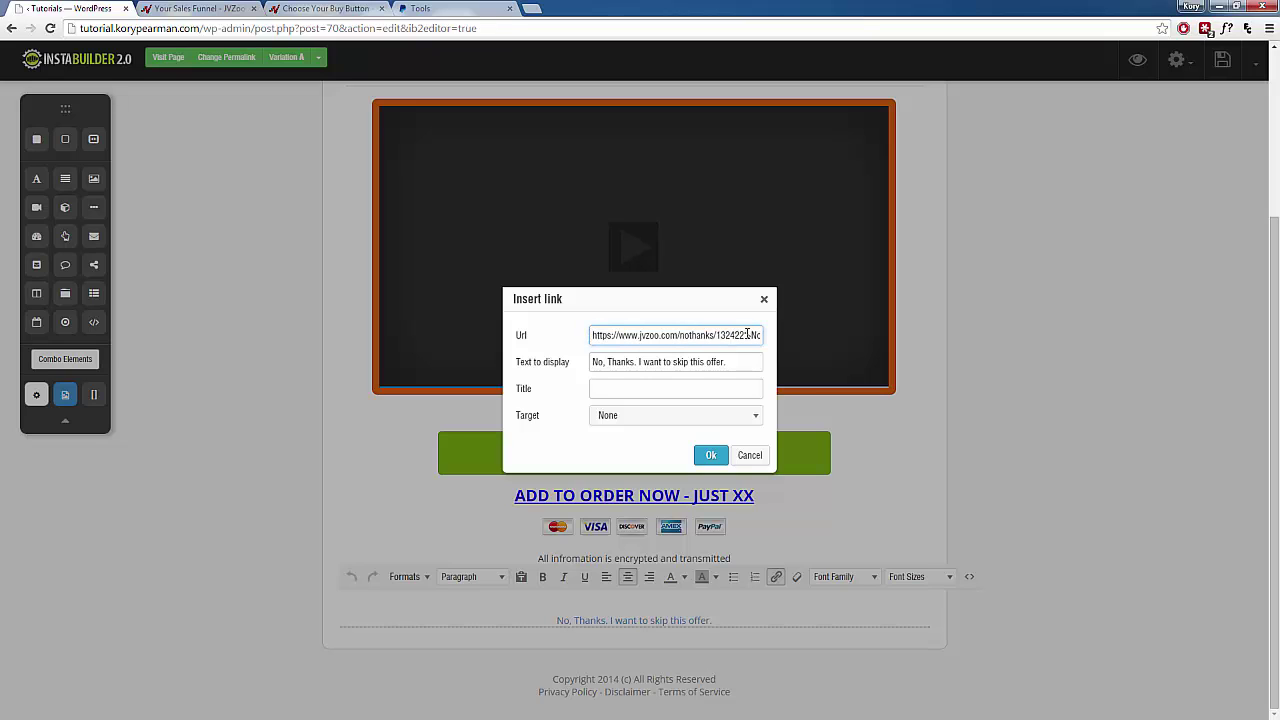
click(711, 455)
Save the upsell page and exit the editor to the Sales Funnel #2 page list.
click(1222, 59)
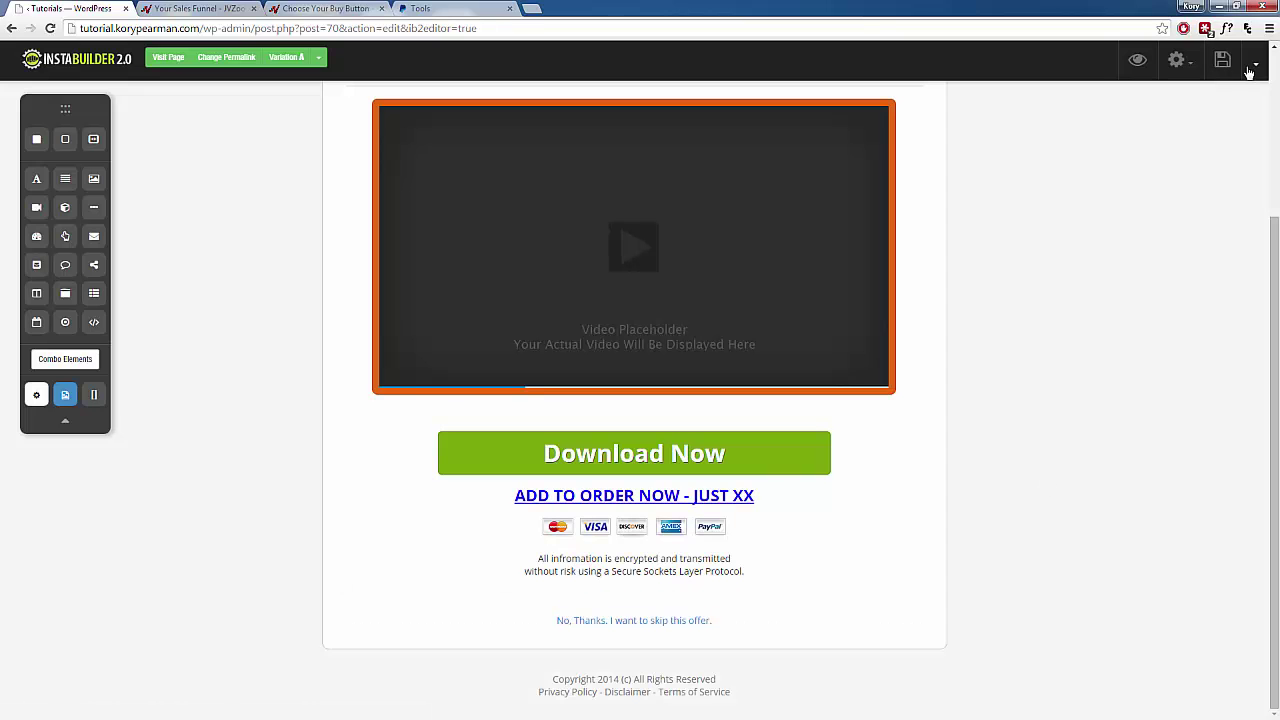
click(1255, 62)
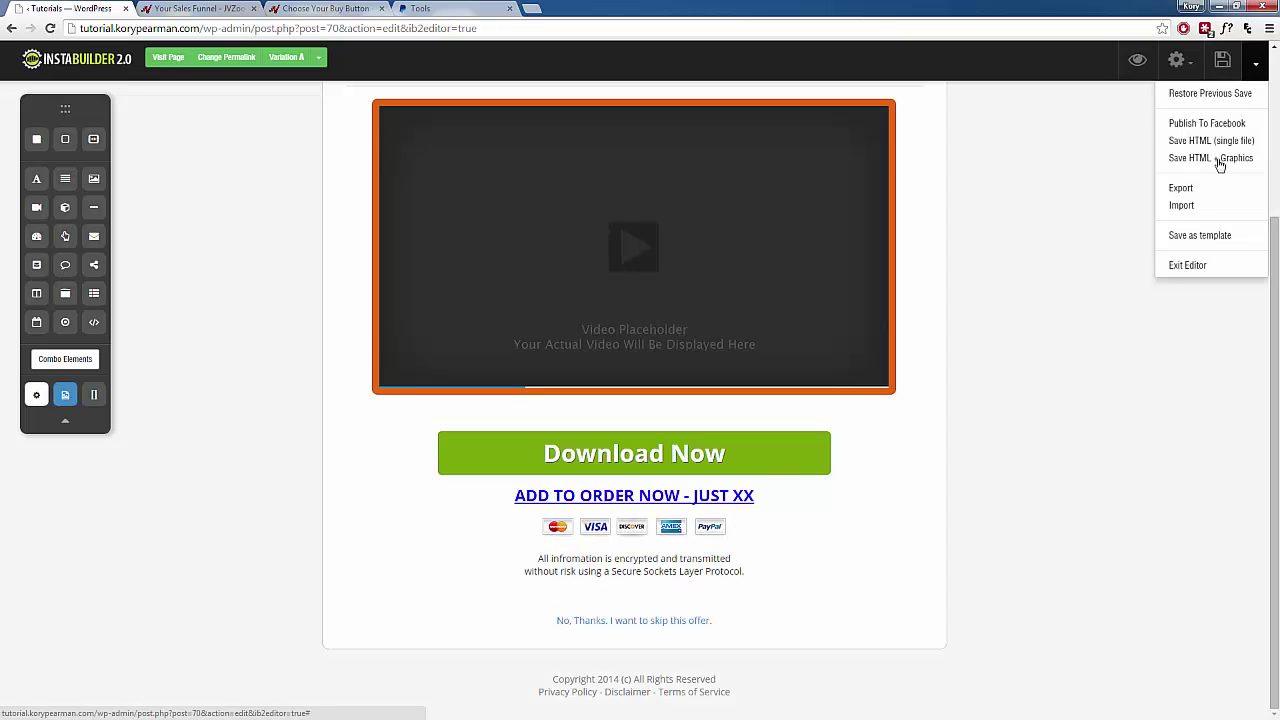
click(1188, 265)
click(667, 120)
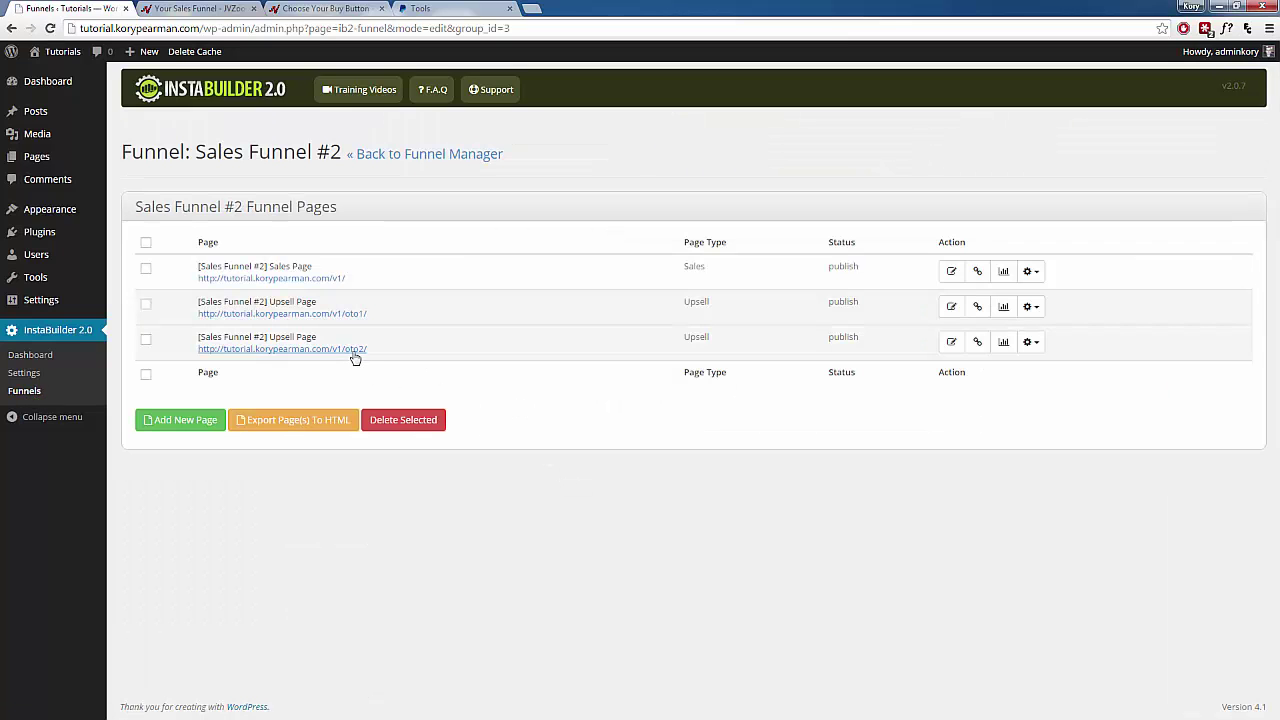
In JVZoo, examine the No Thanks link and buy buttons for PLR Funnels - Monthly Membership, and return to the InstaBuilder funnel pages.
click(355, 10)
click(381, 8)
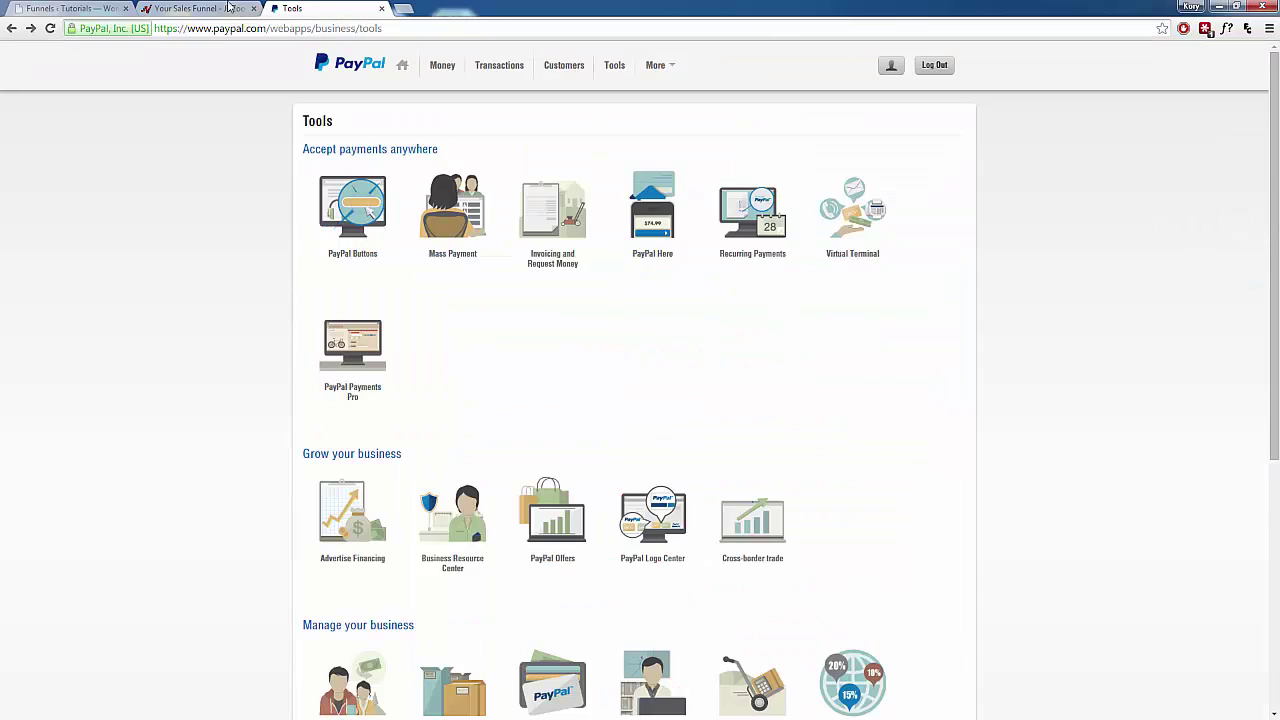
click(200, 8)
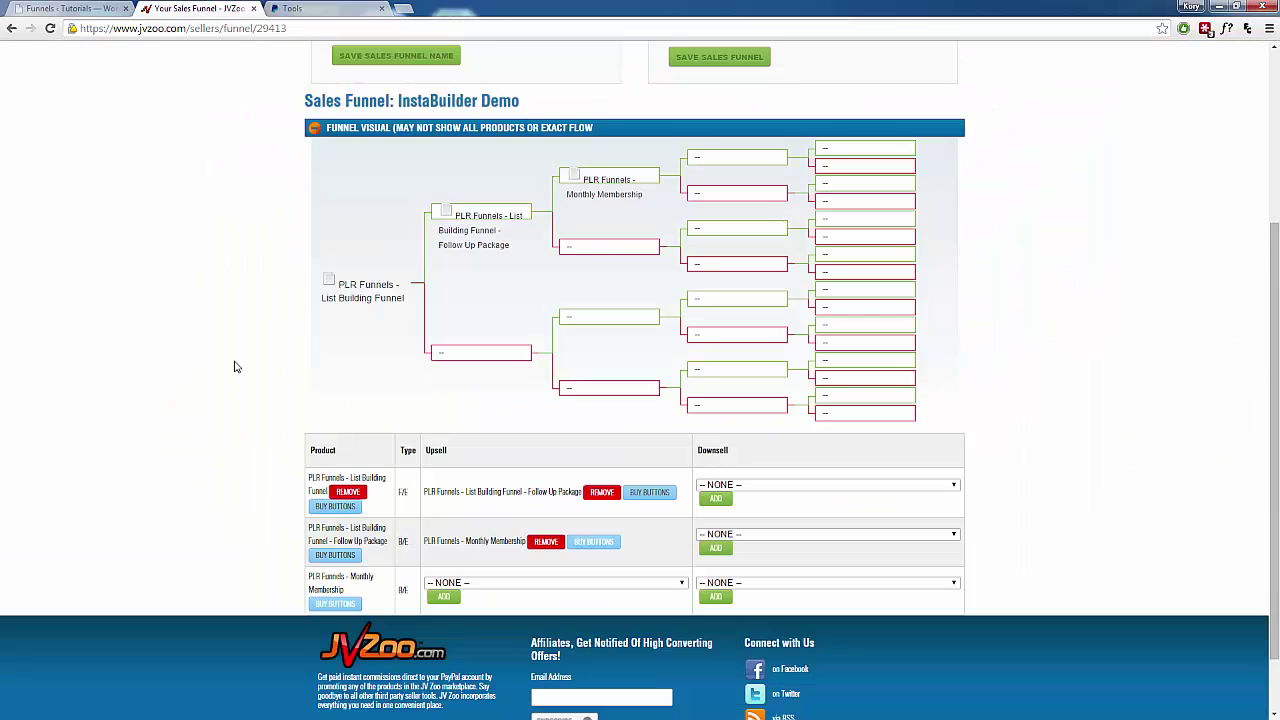
click(336, 604)
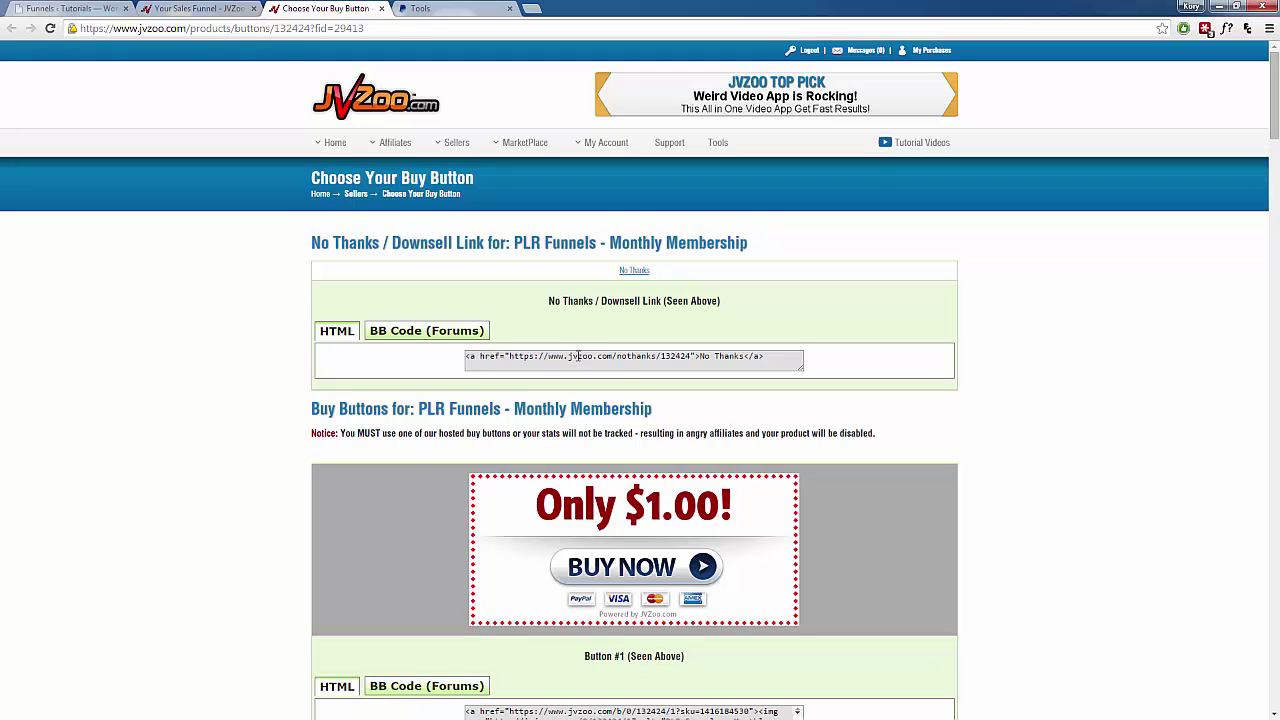
scroll(290, 450, down, 1)
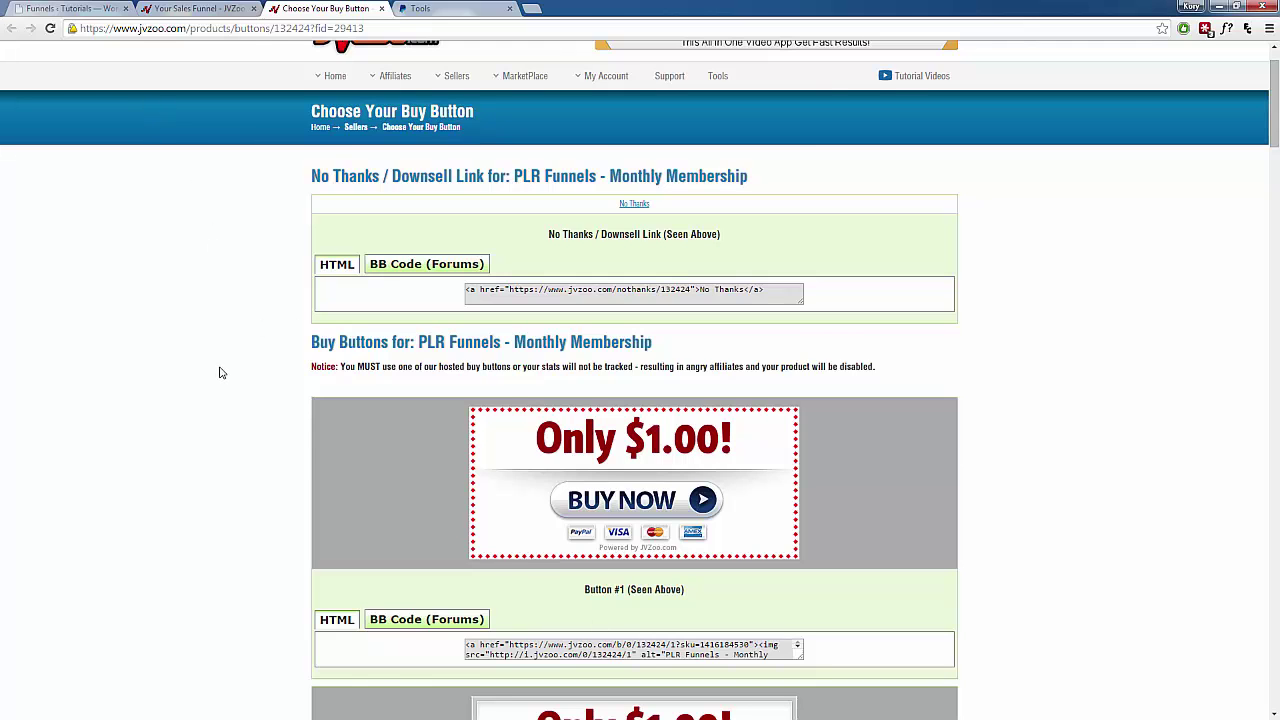
scroll(221, 371, up, 1)
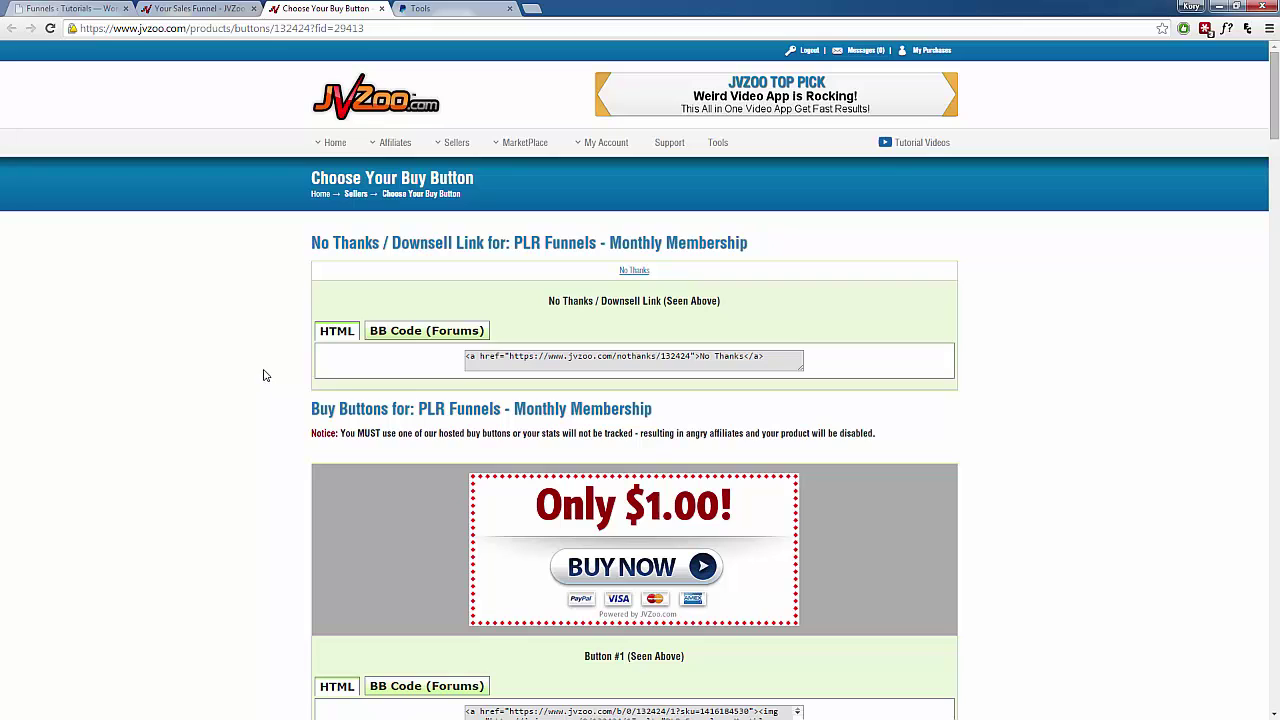
click(383, 8)
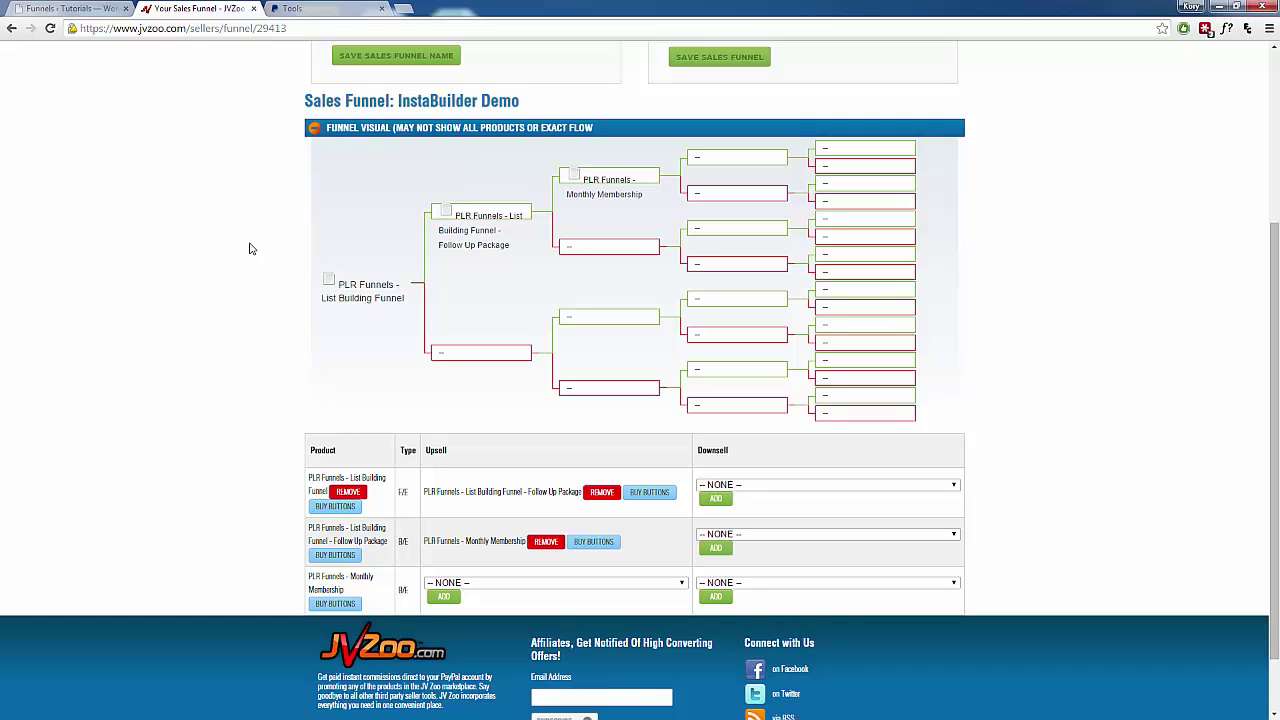
scroll(253, 193, up, 1)
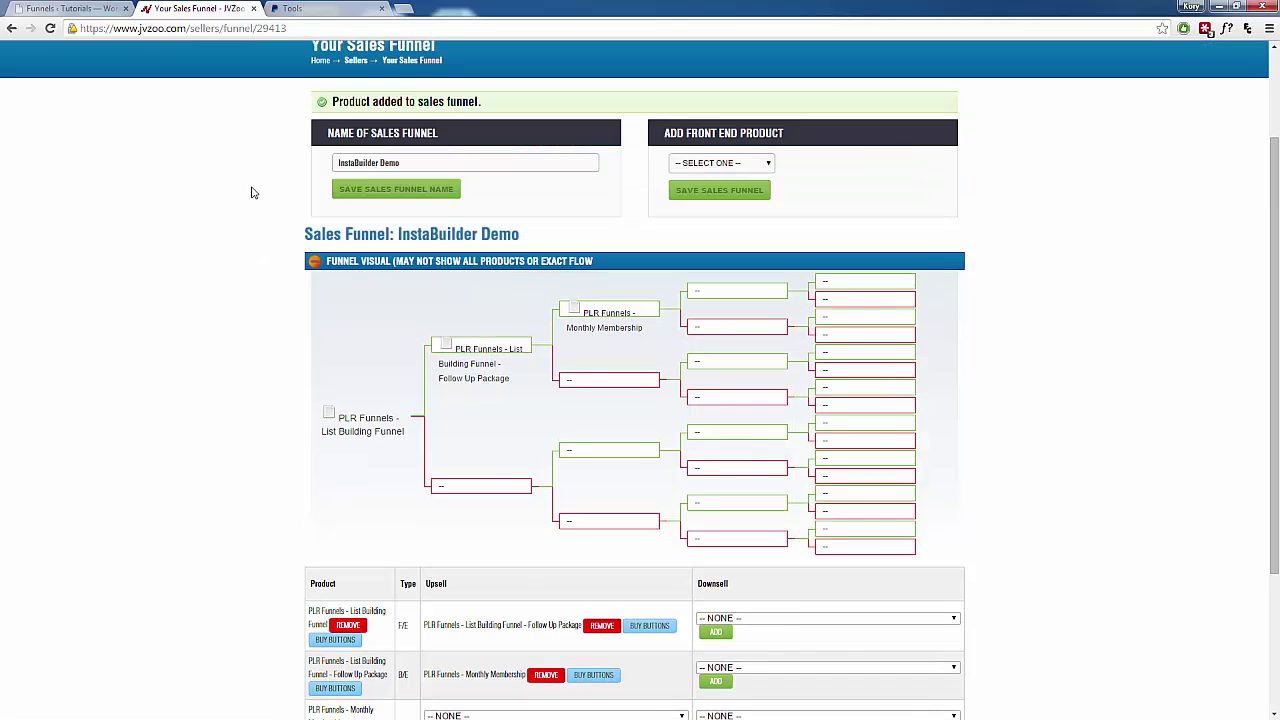
click(98, 8)
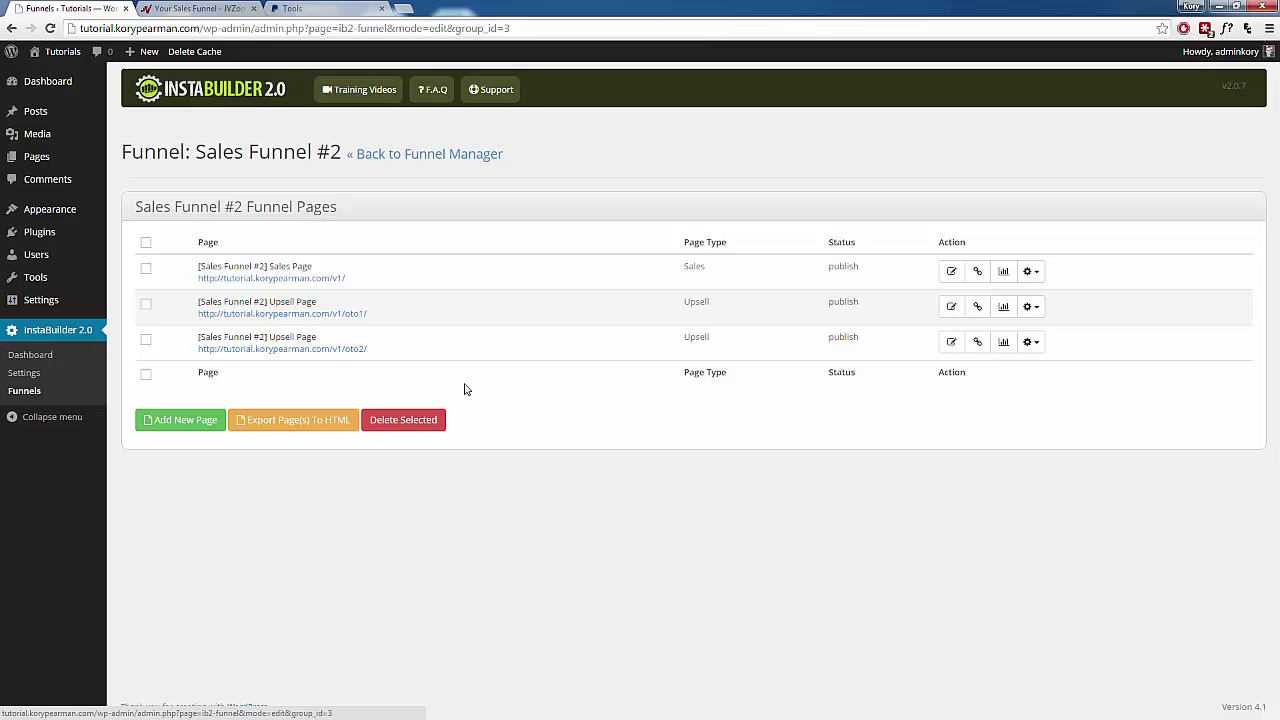
Switch to PayPal and open the form for creating a PayPal payment button.
click(330, 9)
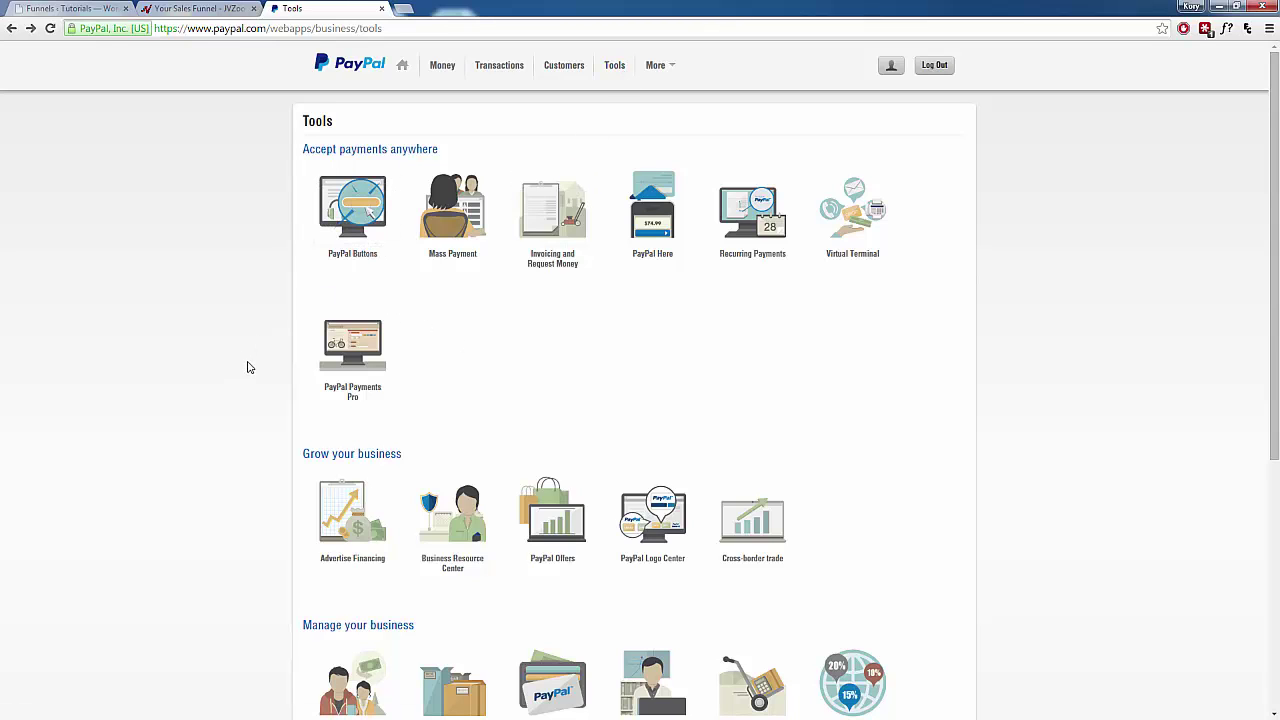
click(338, 362)
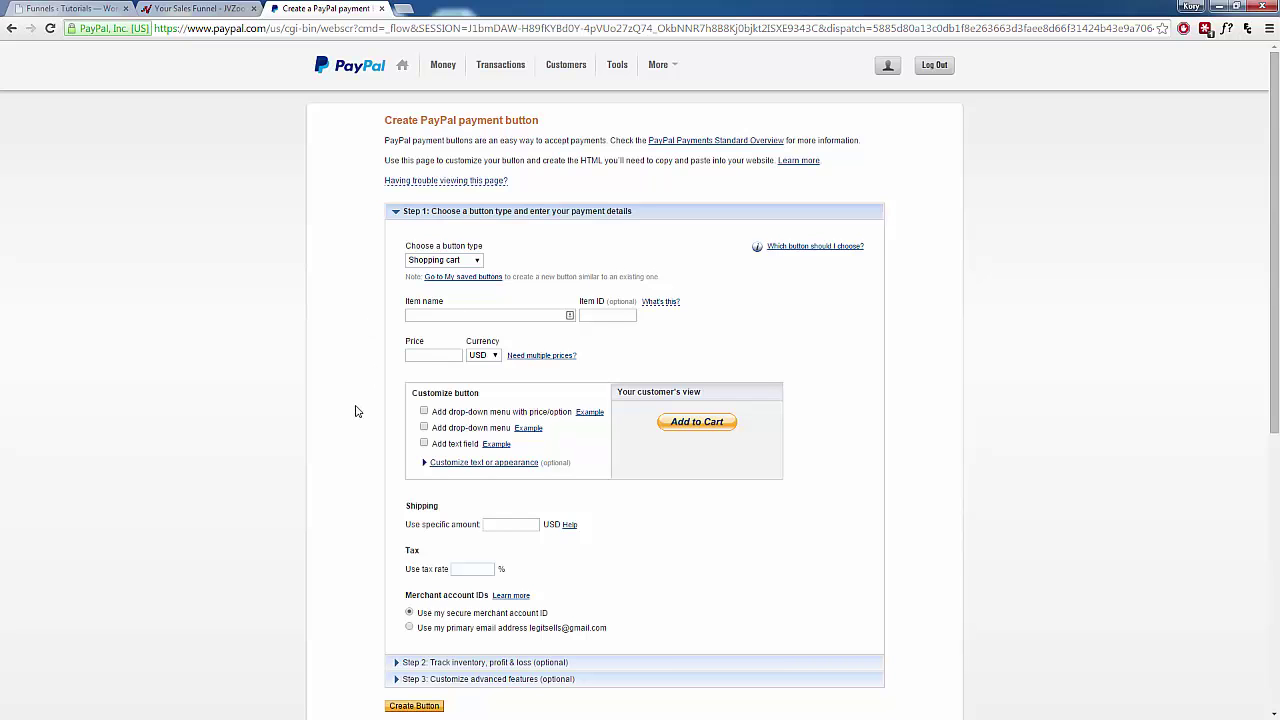
scroll(340, 457, down, 3)
scroll(350, 437, up, 3)
Set the button type to Buy Now, the item name to Front End Product and the price to 17 USD.
click(469, 261)
click(441, 283)
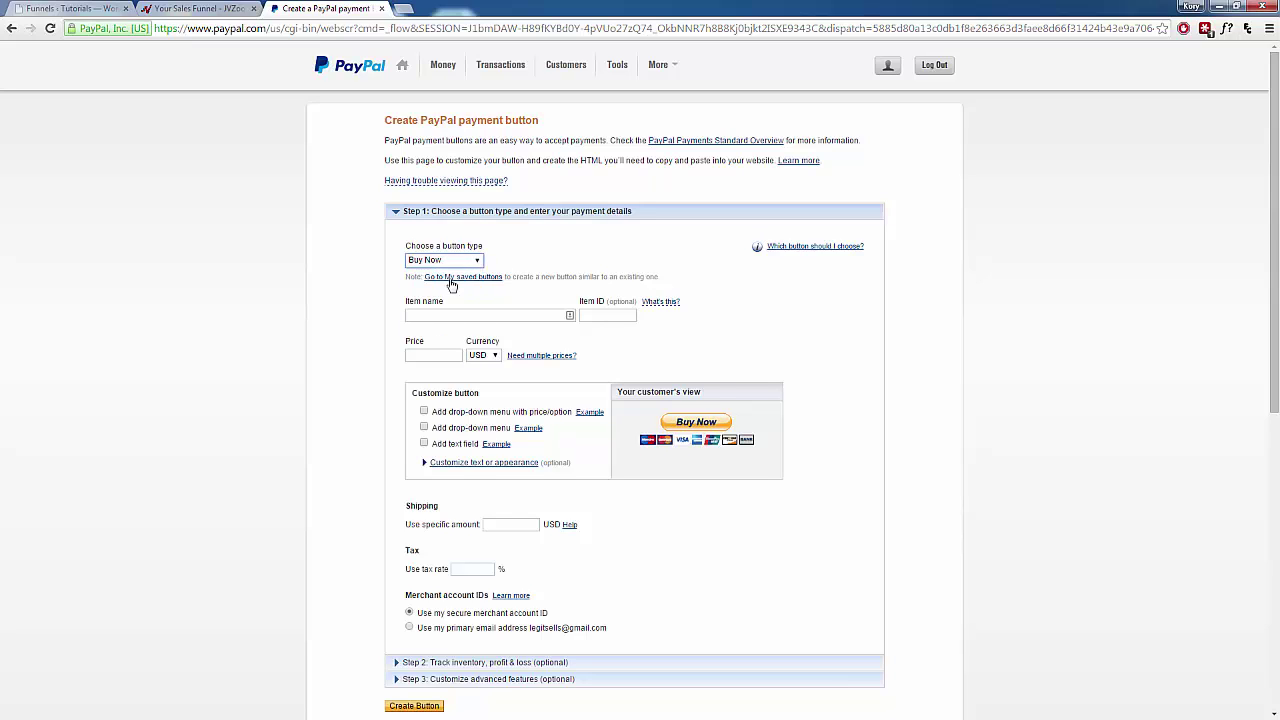
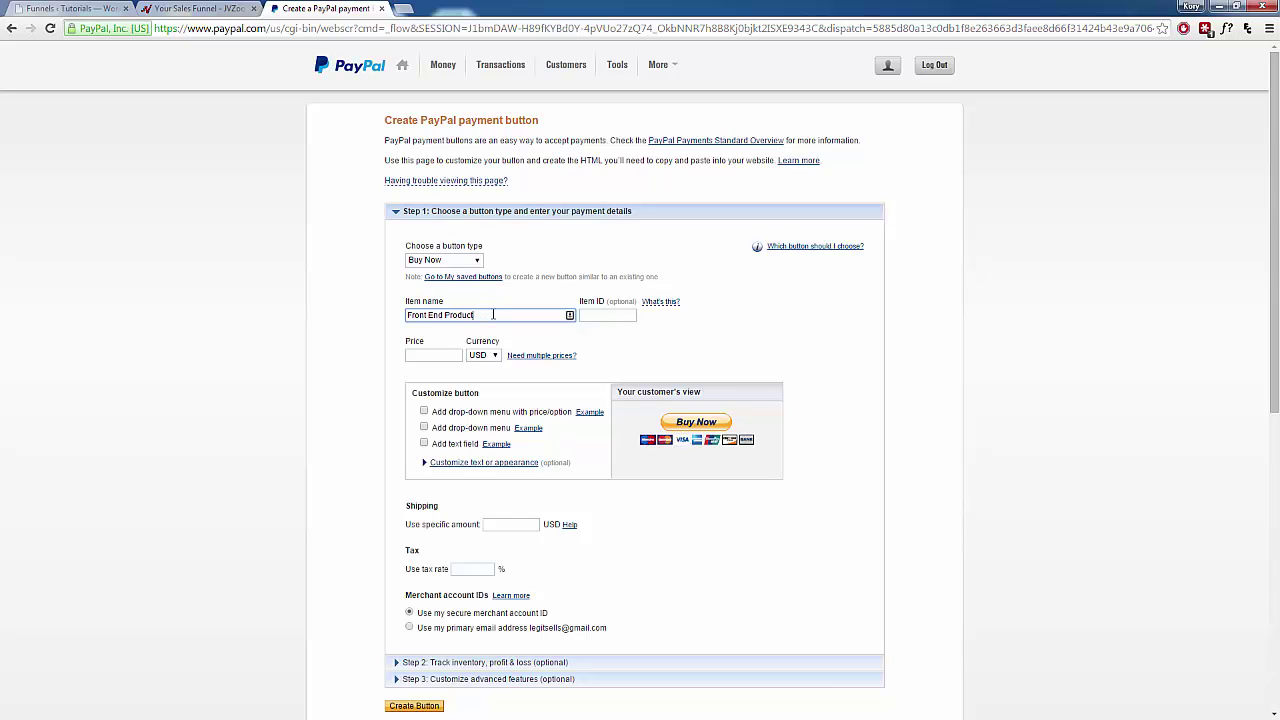
drag(493, 314, 399, 318)
click(402, 318)
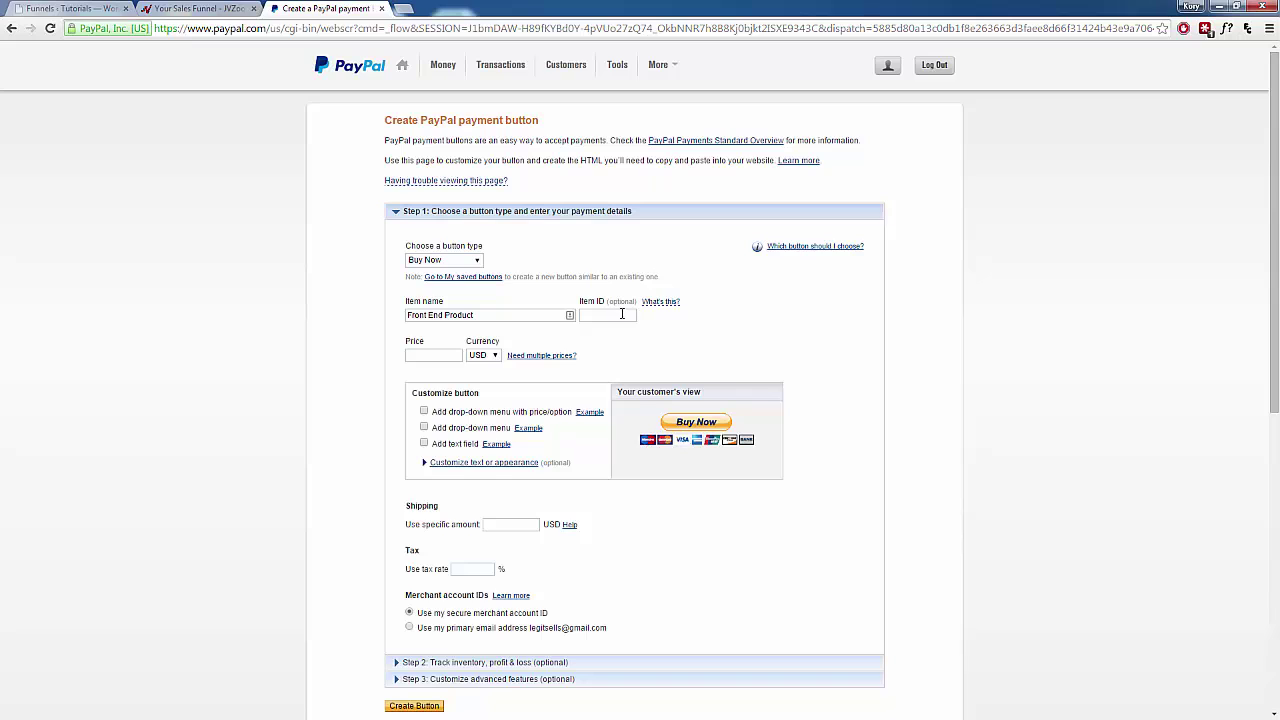
click(446, 354)
text(17)
Expand the payment button's Step 3 advanced features and bring up the checkout URL options.
scroll(365, 395, down, 1)
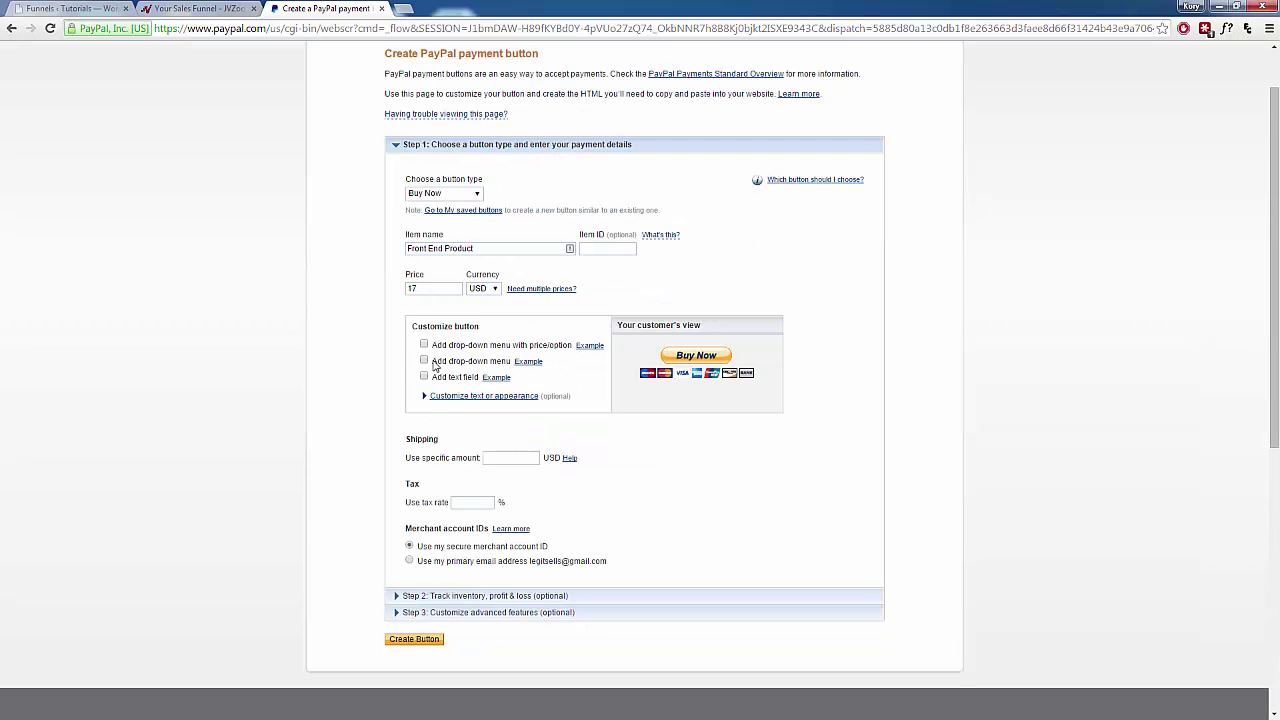
scroll(334, 417, down, 1)
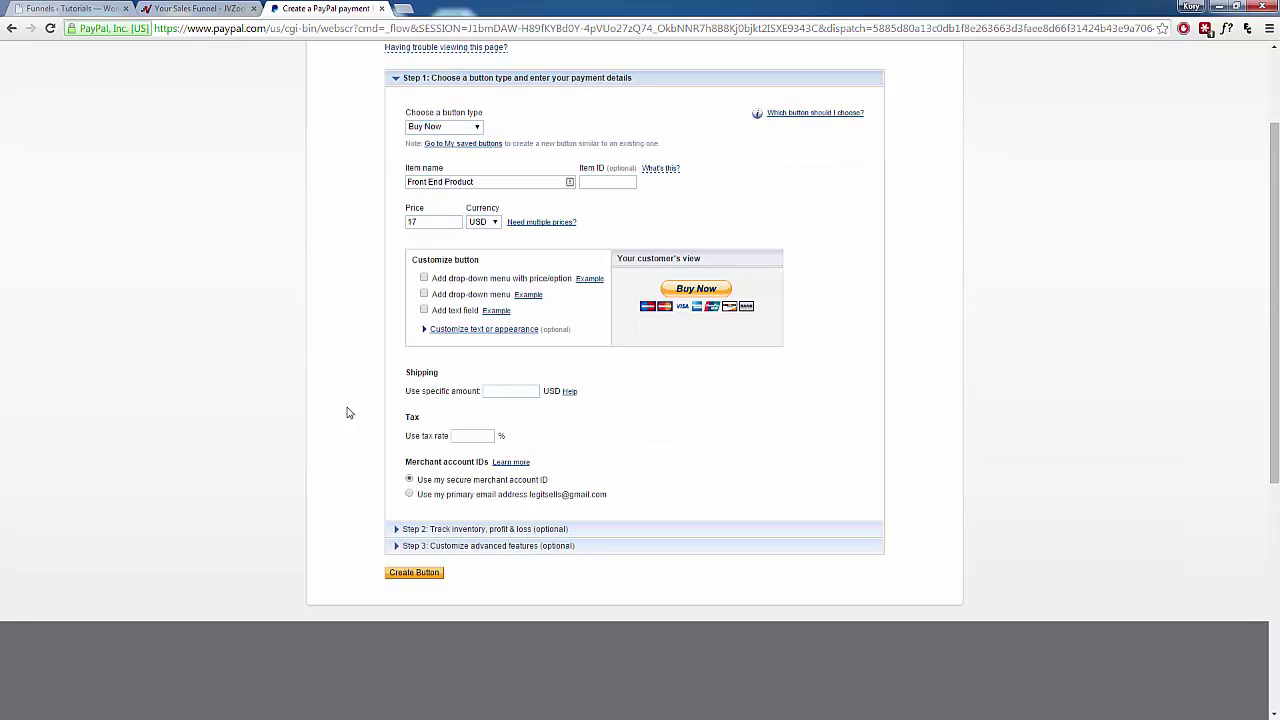
scroll(453, 407, down, 1)
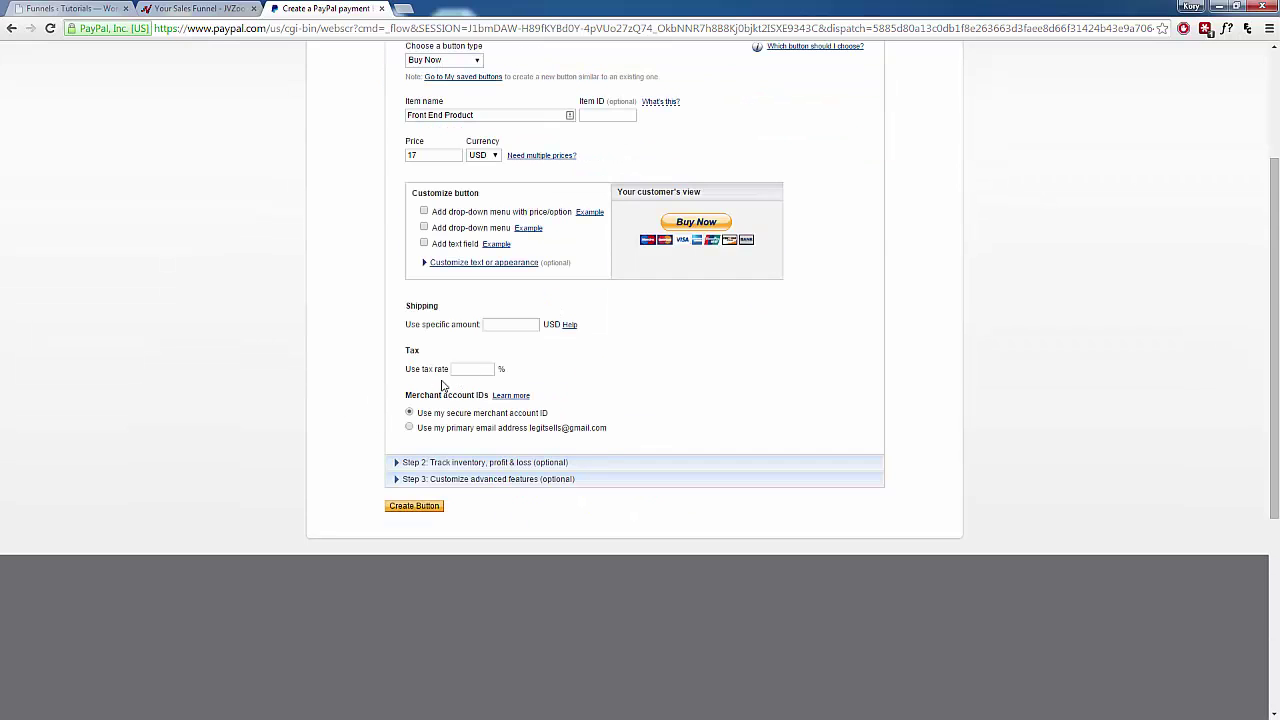
scroll(380, 462, down, 1)
click(410, 412)
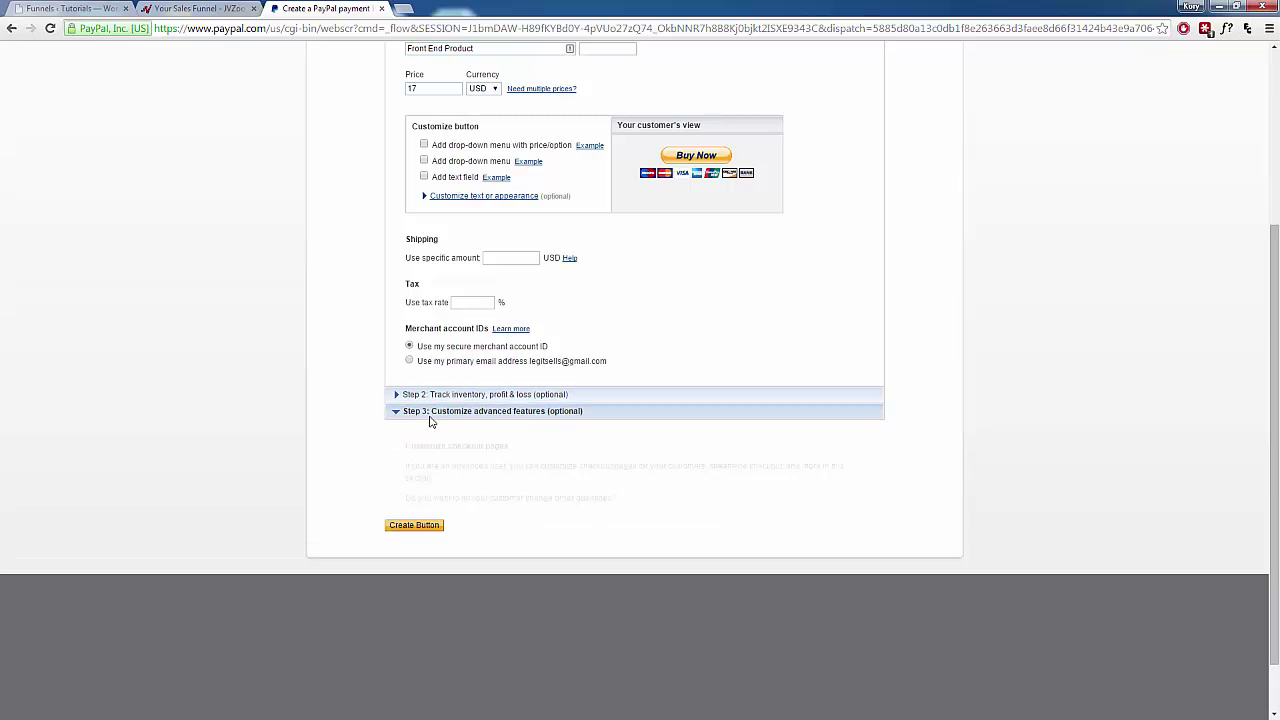
scroll(378, 457, up, 1)
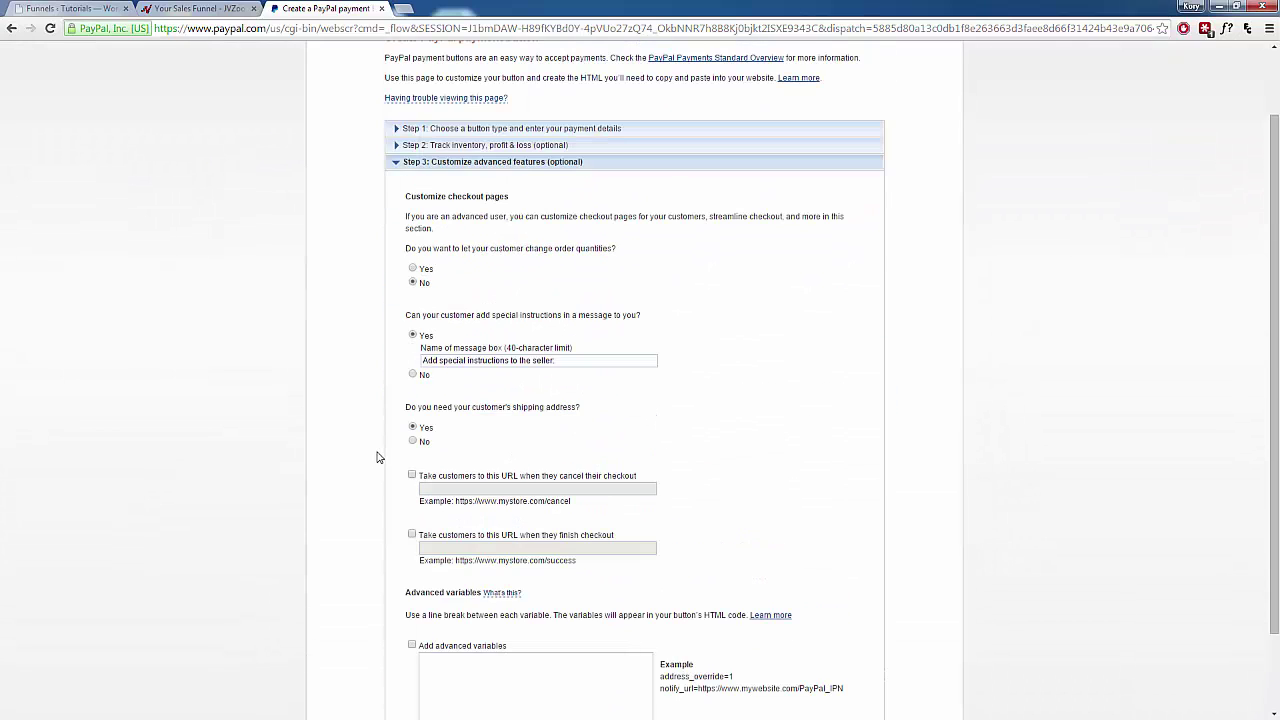
scroll(377, 457, down, 1)
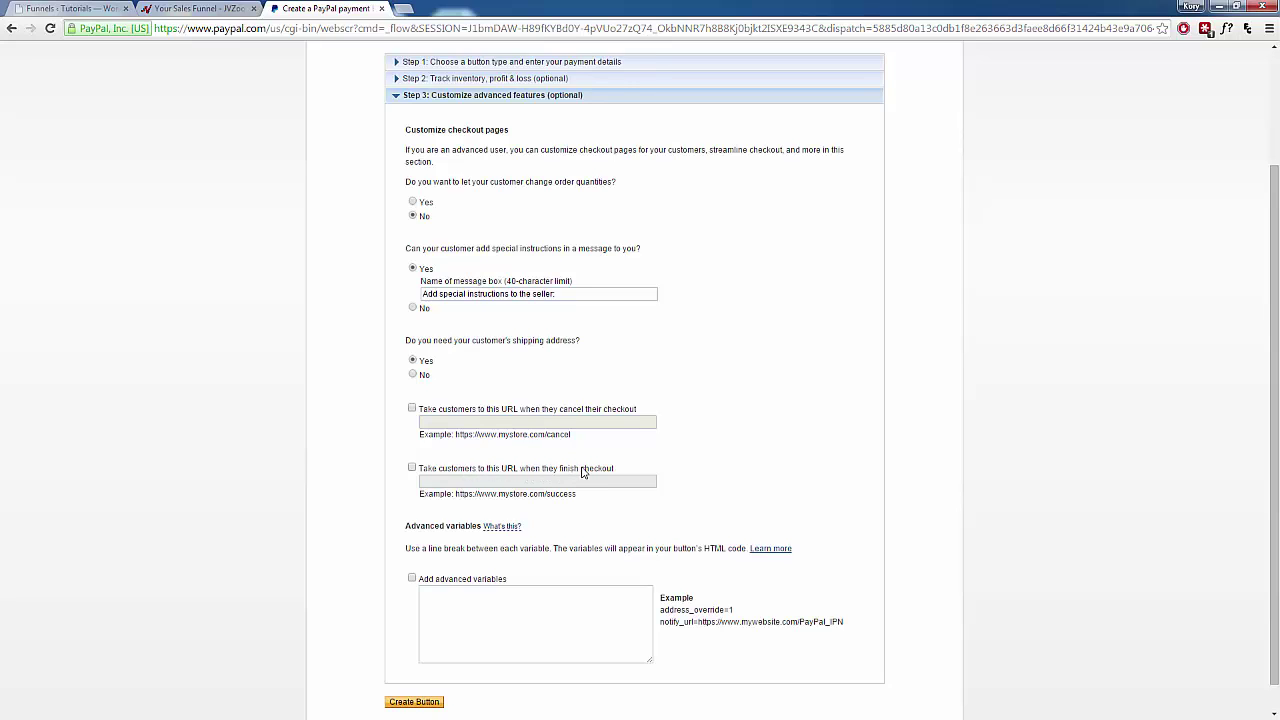
Enable the finish-checkout redirect and set its URL to the oto1 upsell page's address copied from the InstaBuilder funnel list.
click(411, 469)
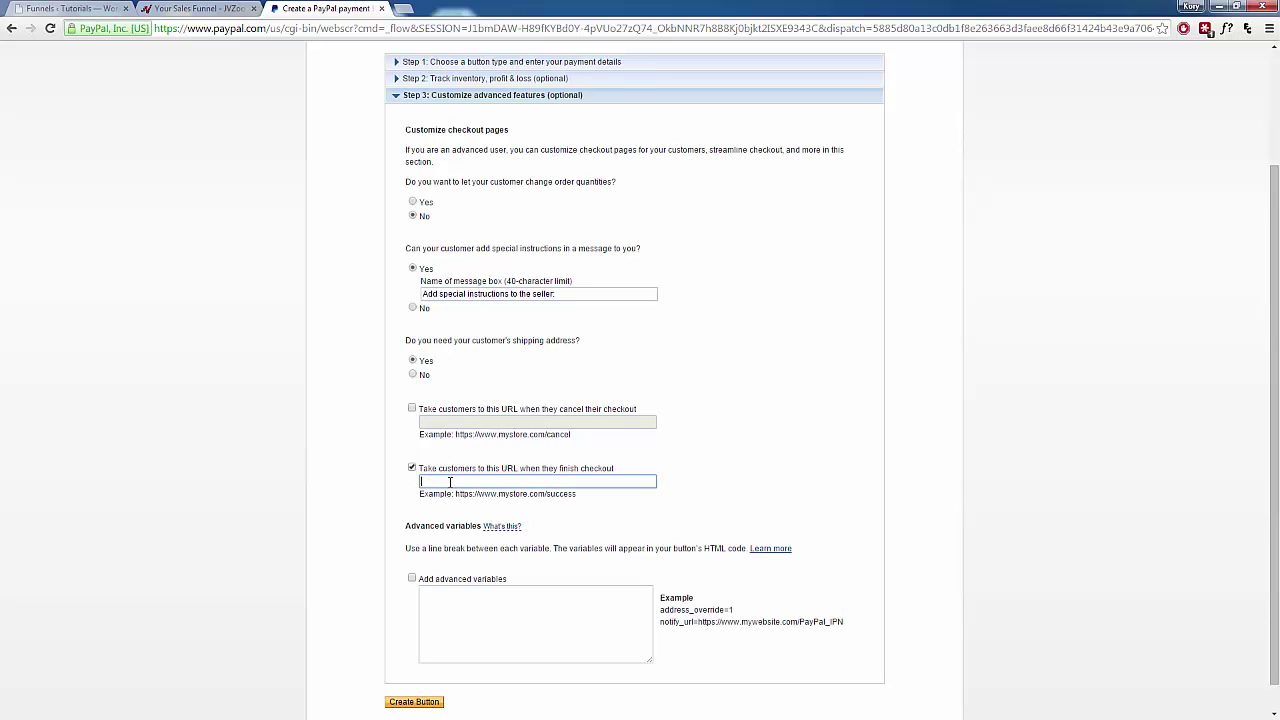
click(70, 8)
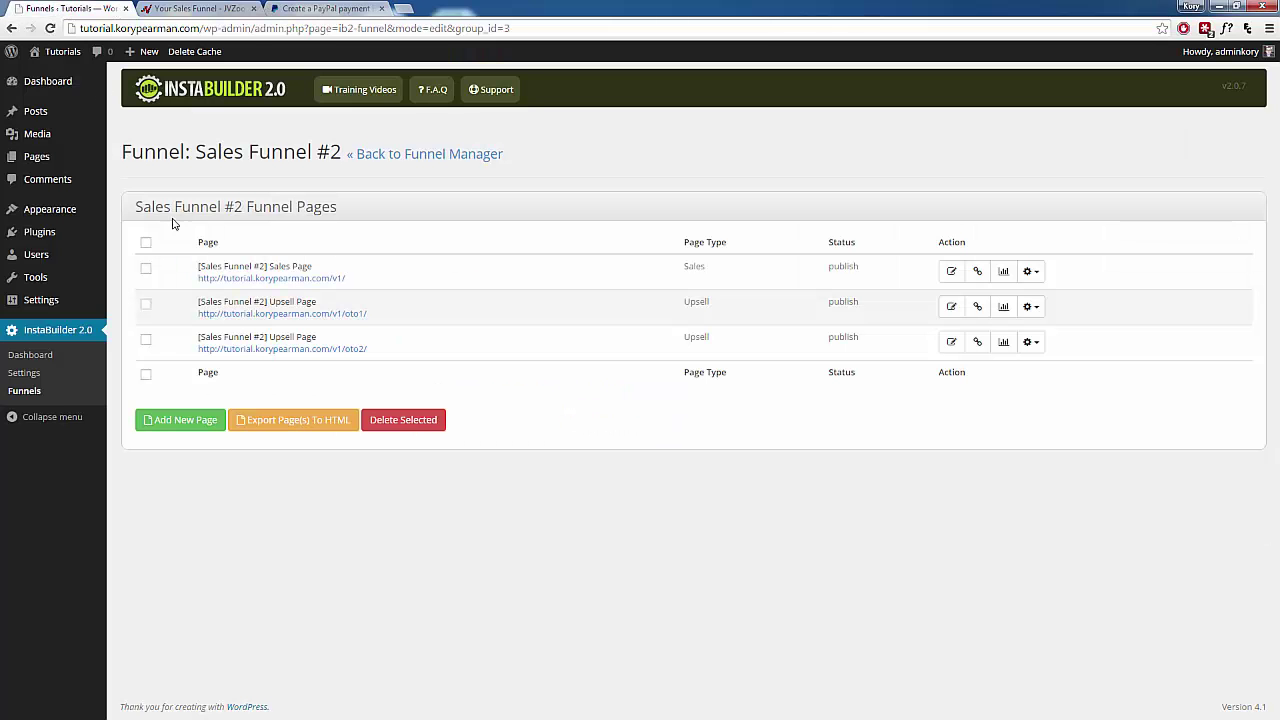
right_click(318, 313)
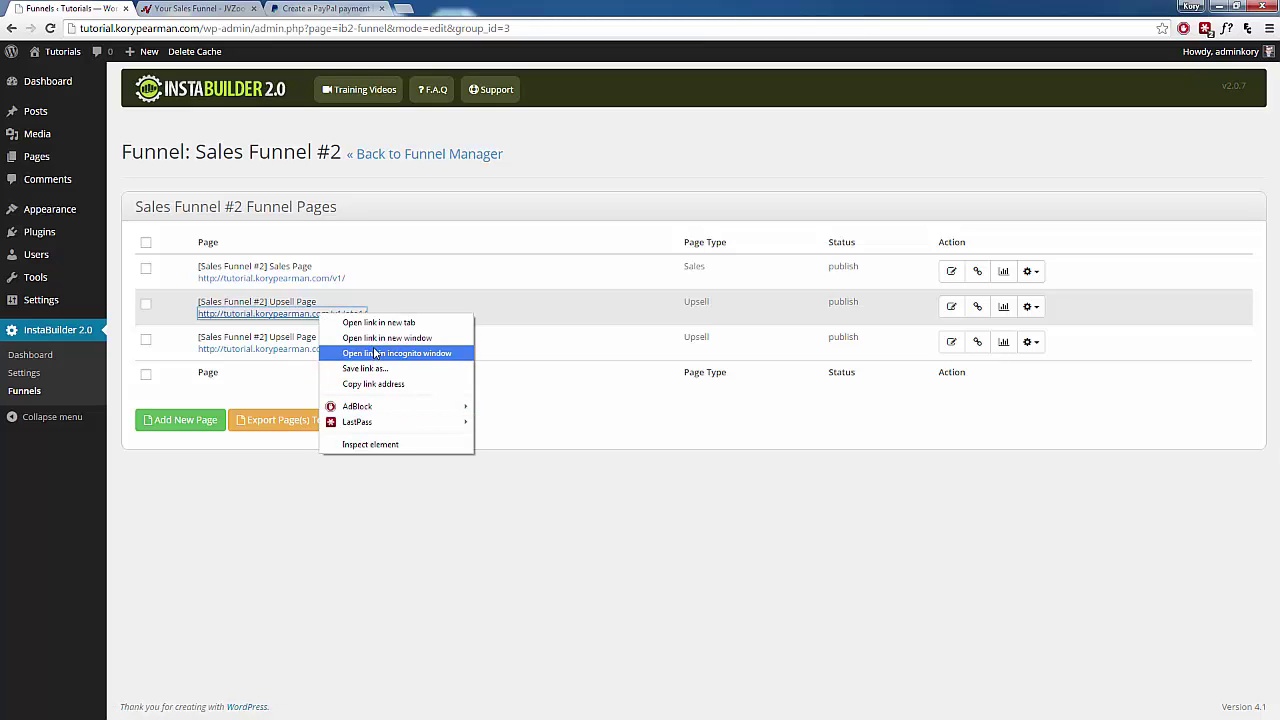
click(373, 384)
key(ctrl+shift+Tab)
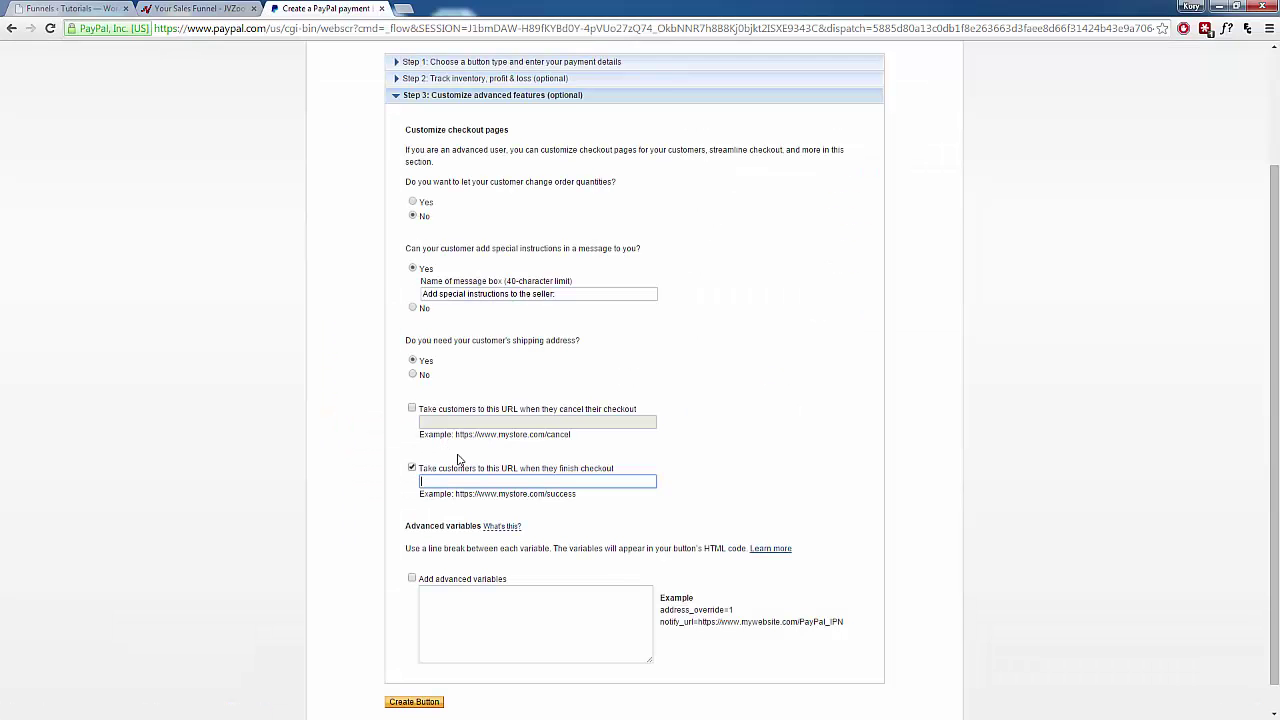
key(ctrl+v)
click(350, 465)
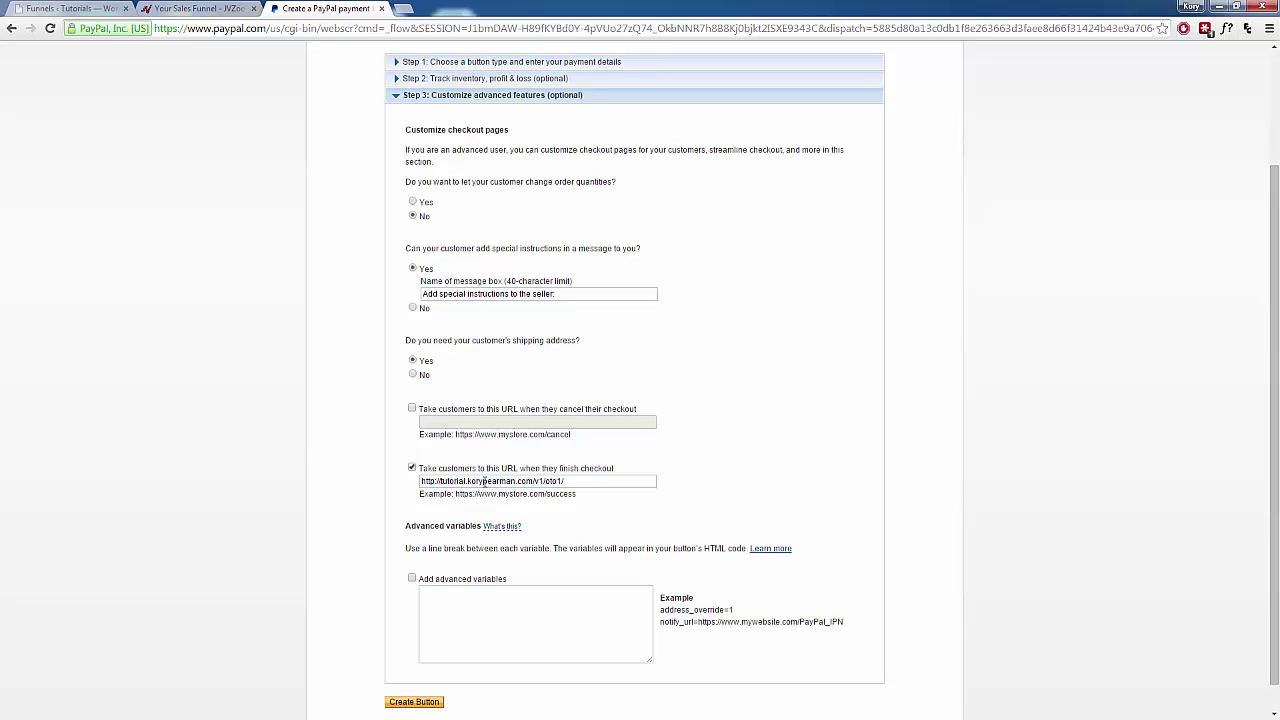
click(411, 408)
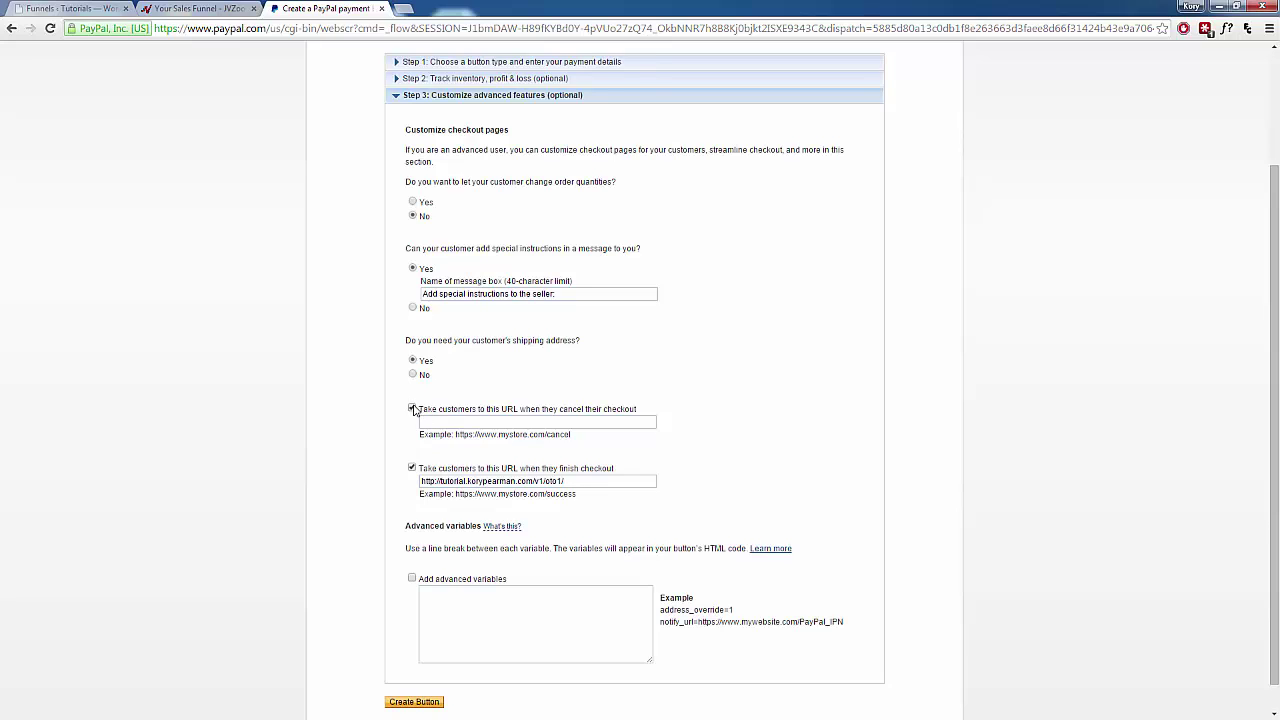
click(412, 408)
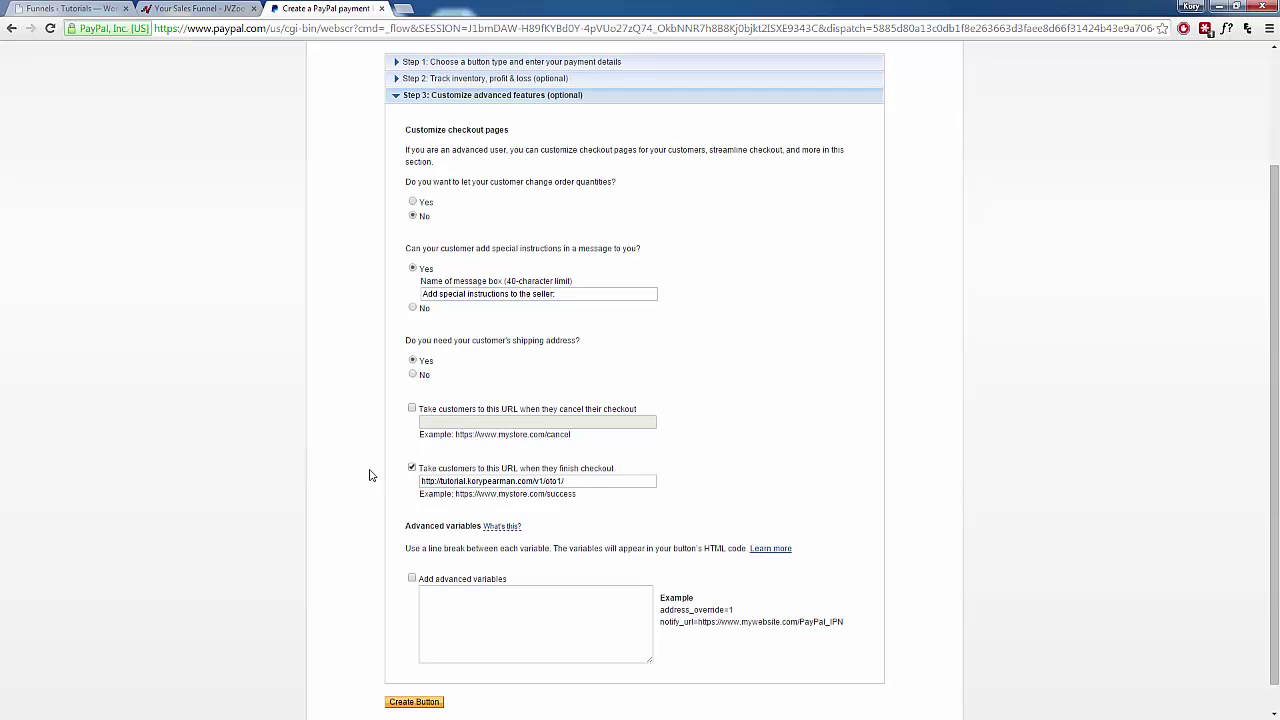
Create the PayPal payment button and select its email link code.
scroll(378, 420, up, 2)
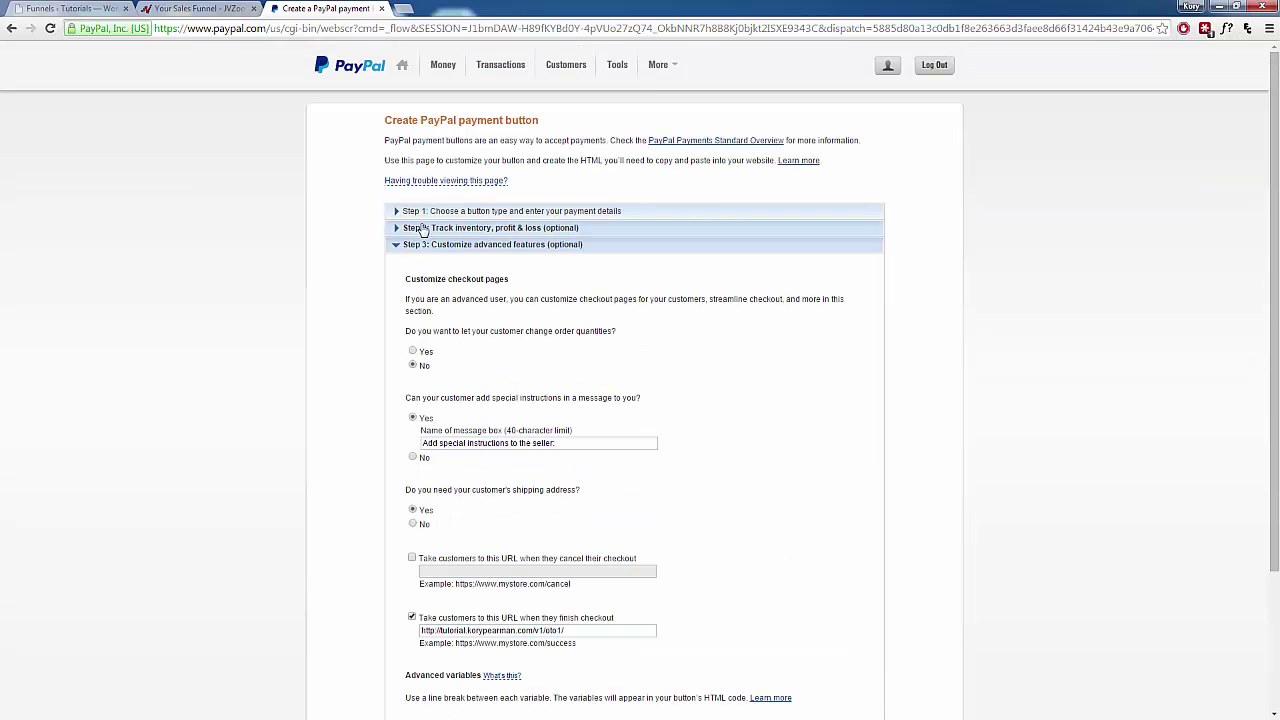
scroll(372, 410, down, 2)
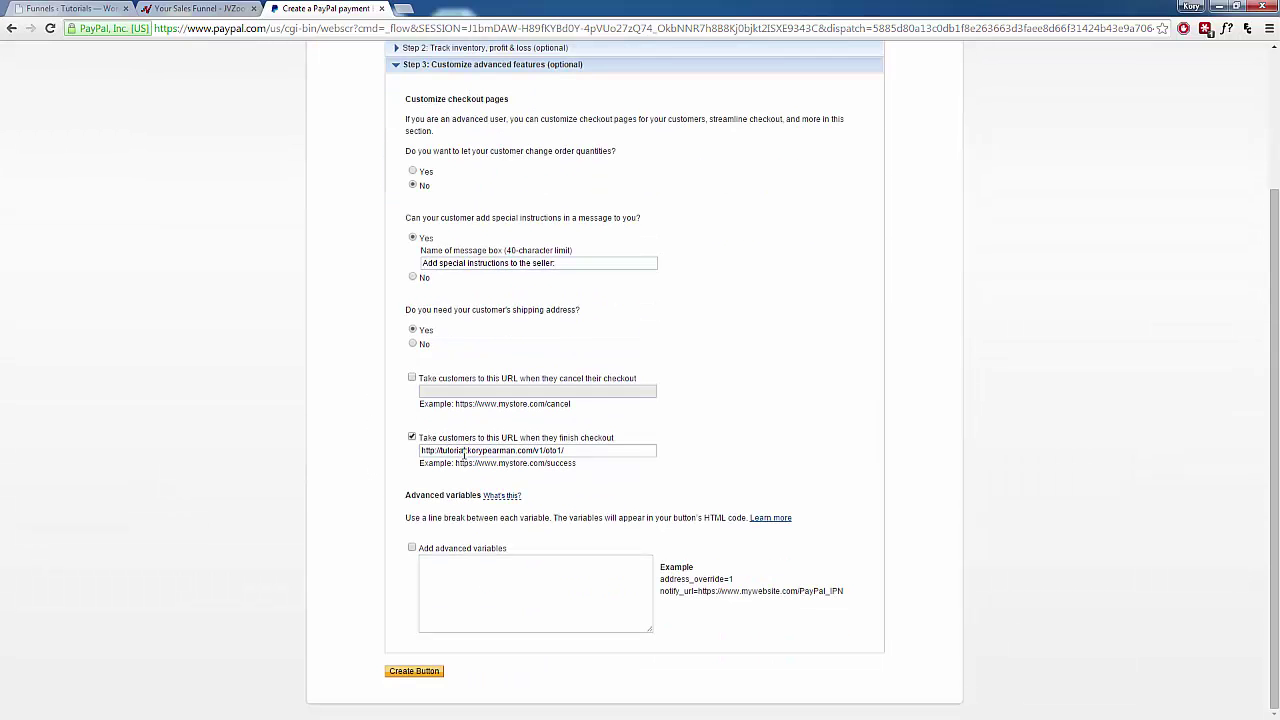
click(420, 671)
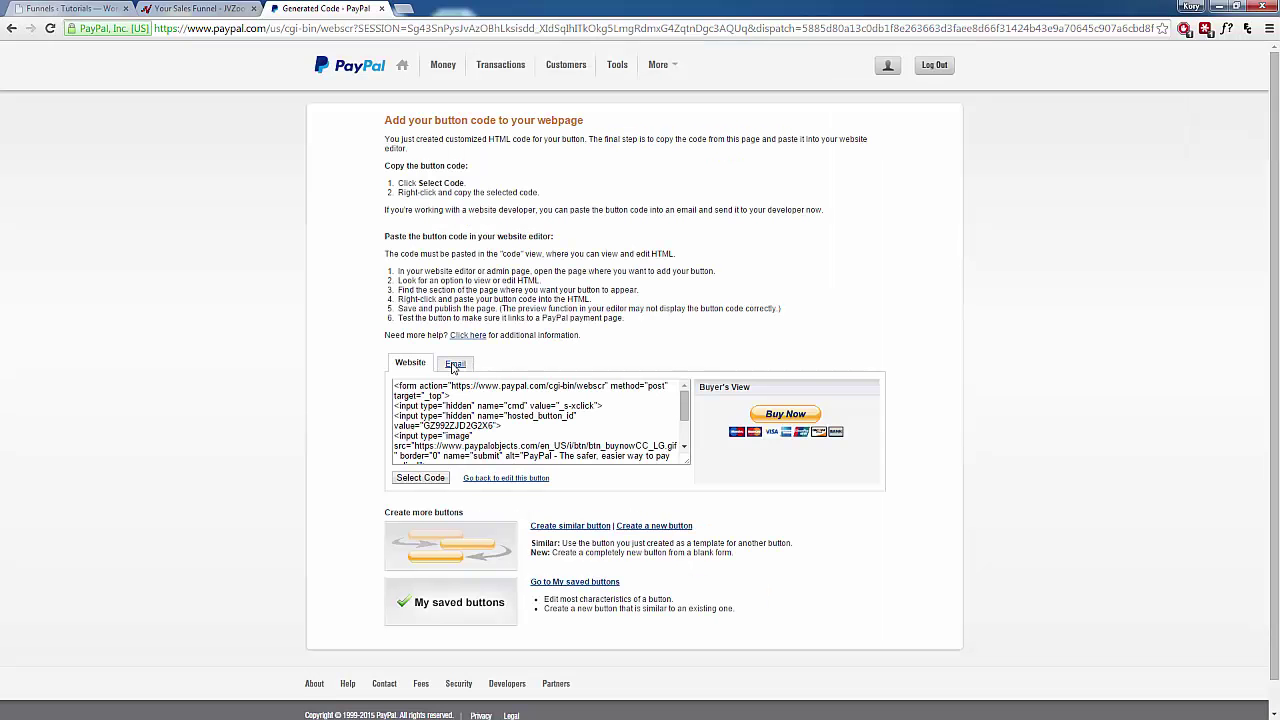
click(466, 365)
click(482, 386)
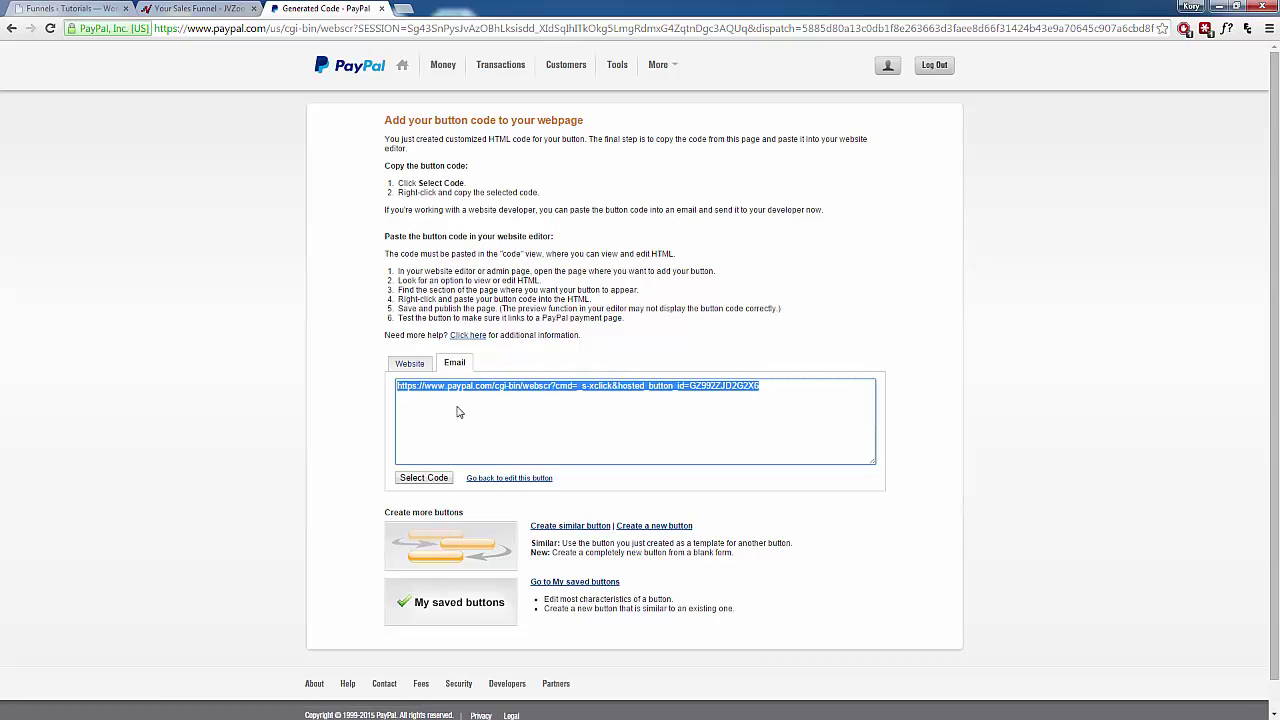
Return to the InstaBuilder funnel pages, open the Sales Funnel #2 sales page for editing and bring up its order button's settings.
click(80, 8)
click(946, 273)
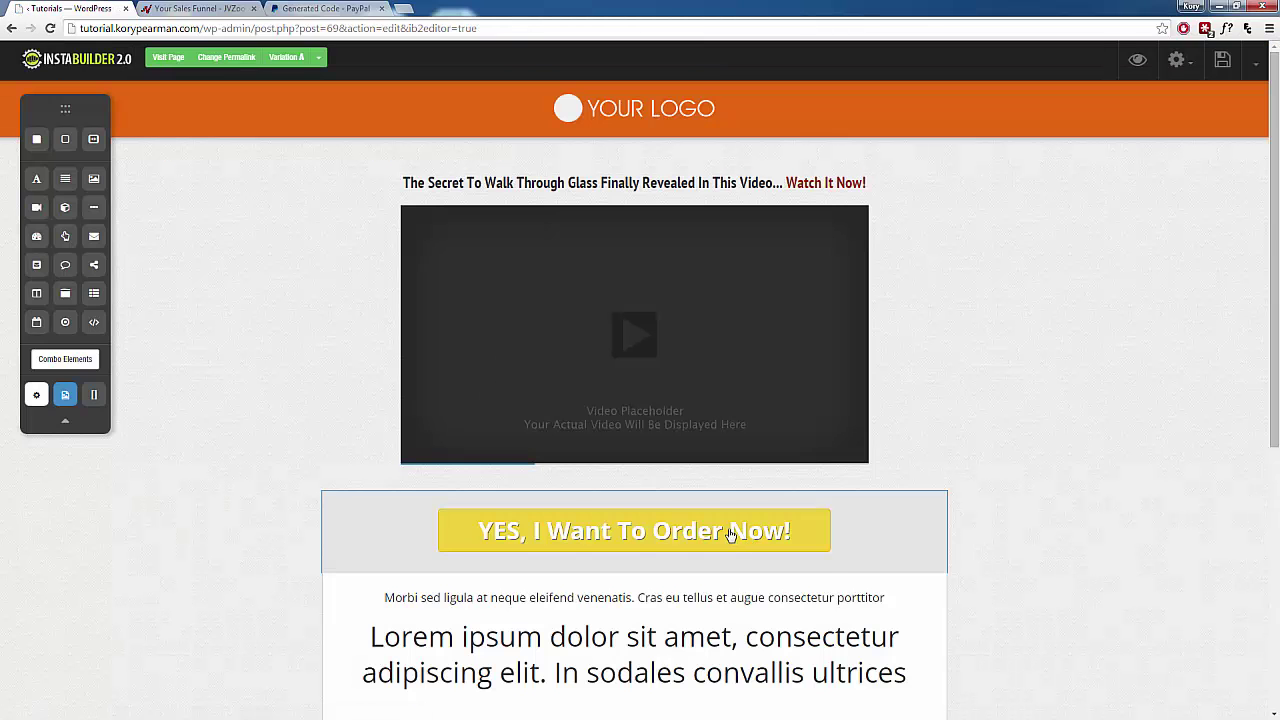
click(737, 529)
click(709, 569)
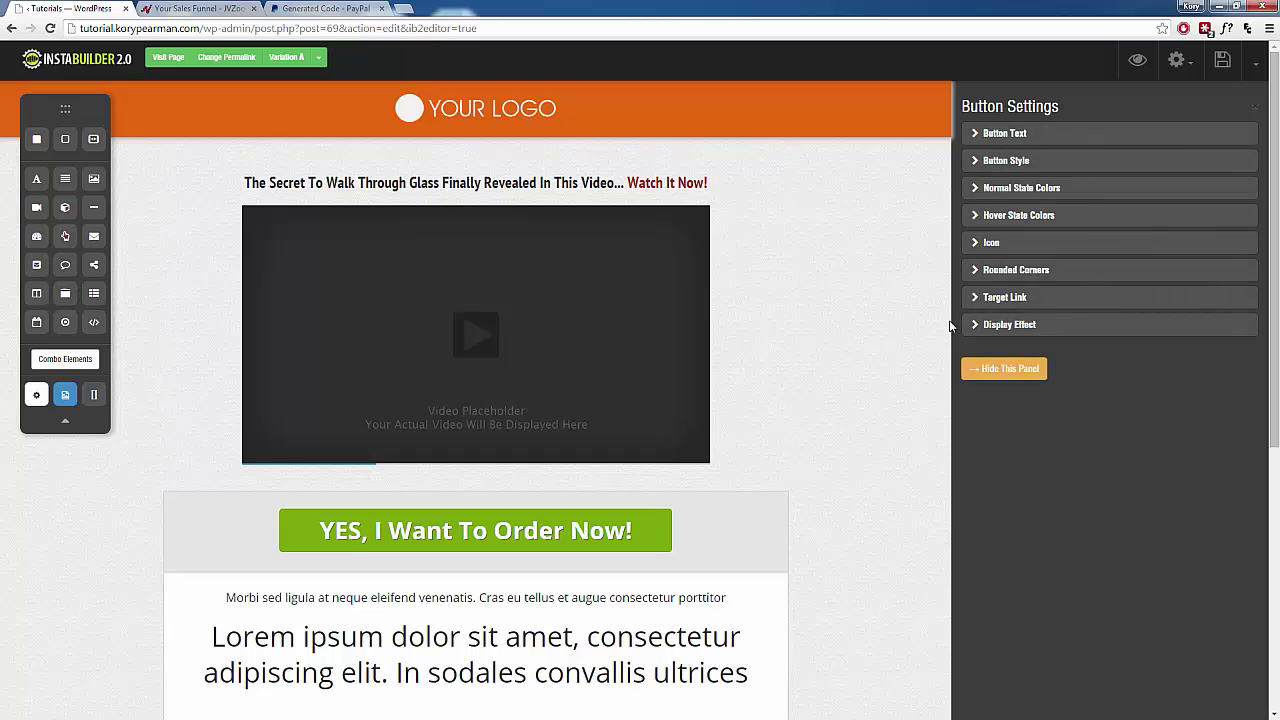
Replace the order button's target link URL with the copied PayPal email link and save the sales page.
click(998, 296)
click(1040, 230)
key(ctrl+a)
key(ctrl+v)
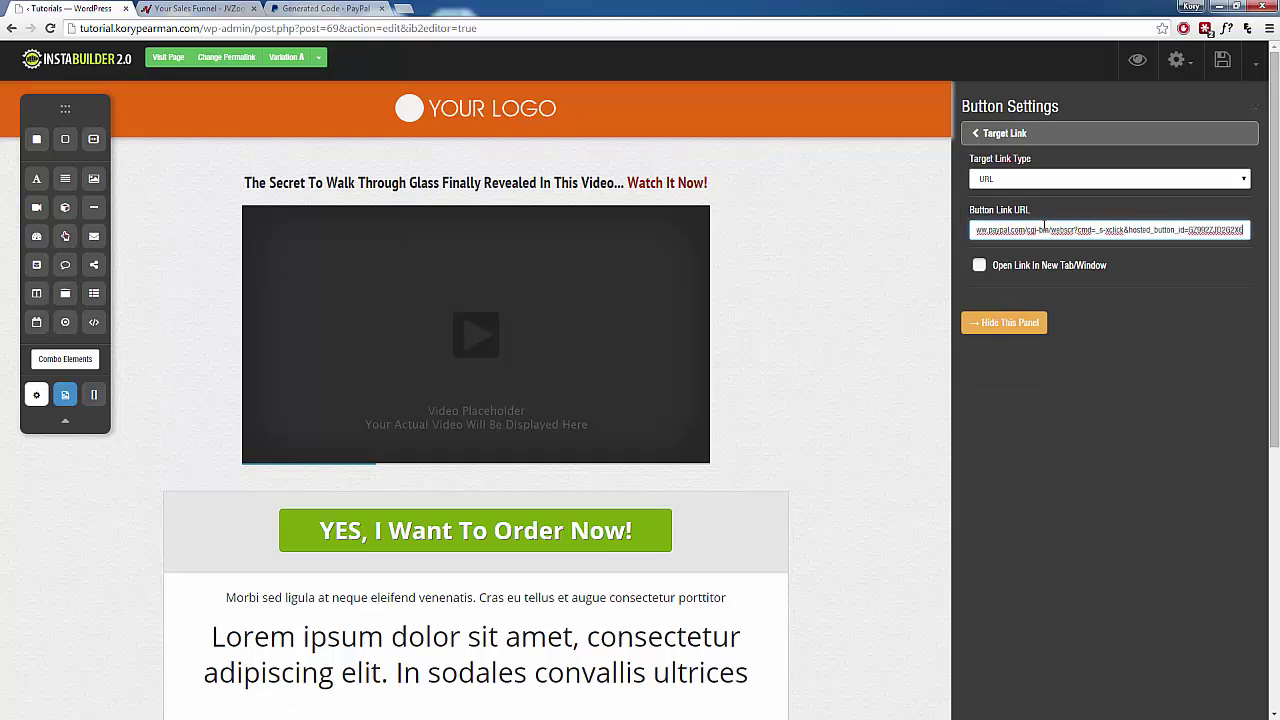
click(1222, 60)
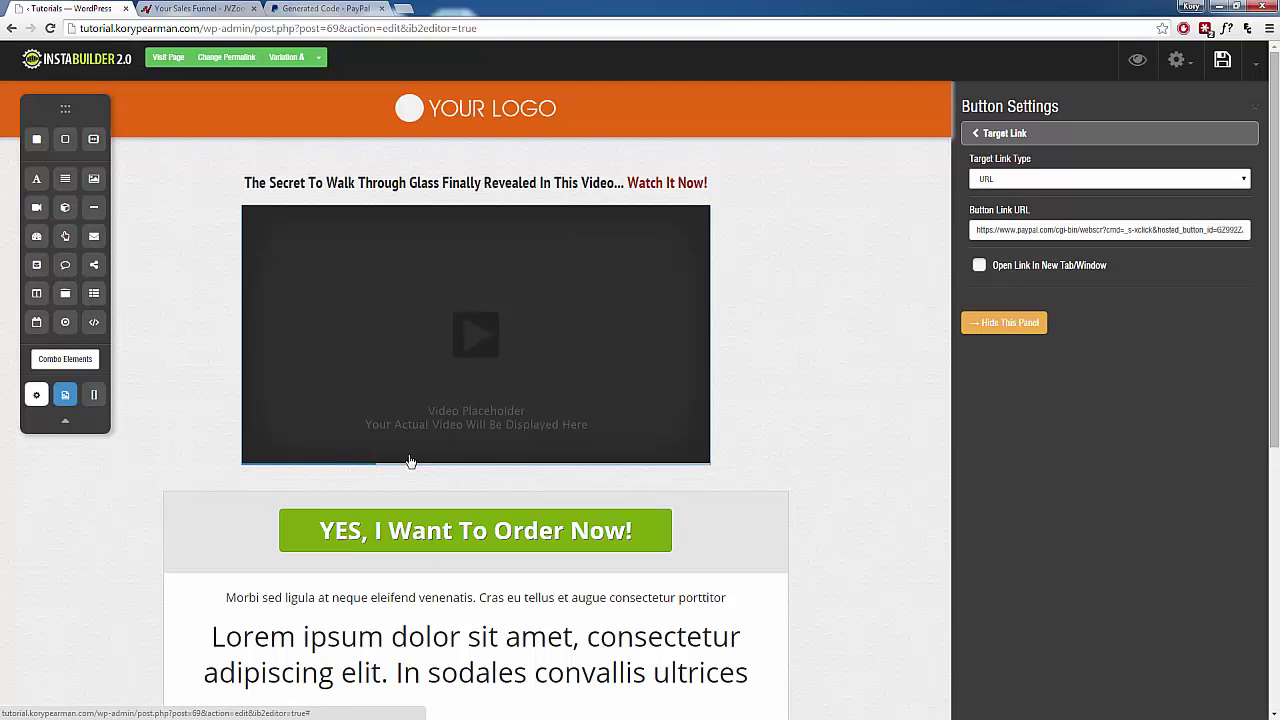
Exit the sales page editor and open the oto1 upsell page of Sales Funnel #2 for editing.
click(1256, 62)
click(1188, 265)
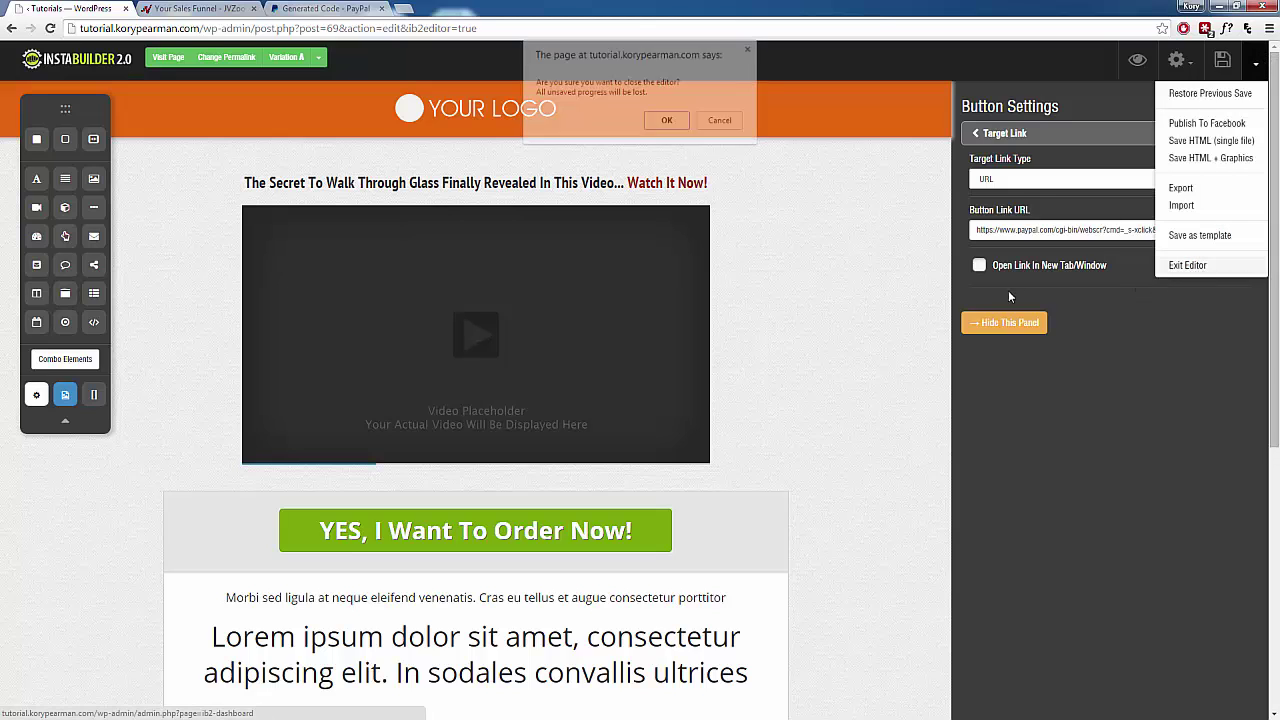
click(667, 120)
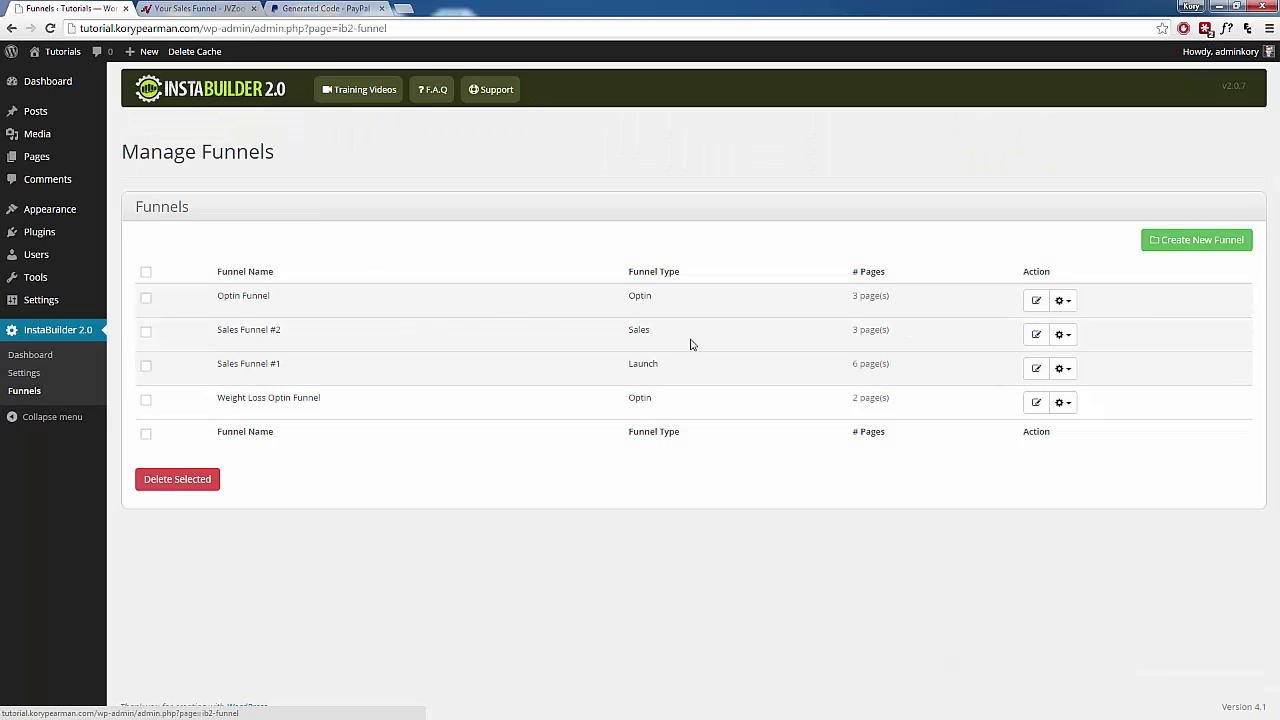
click(1038, 338)
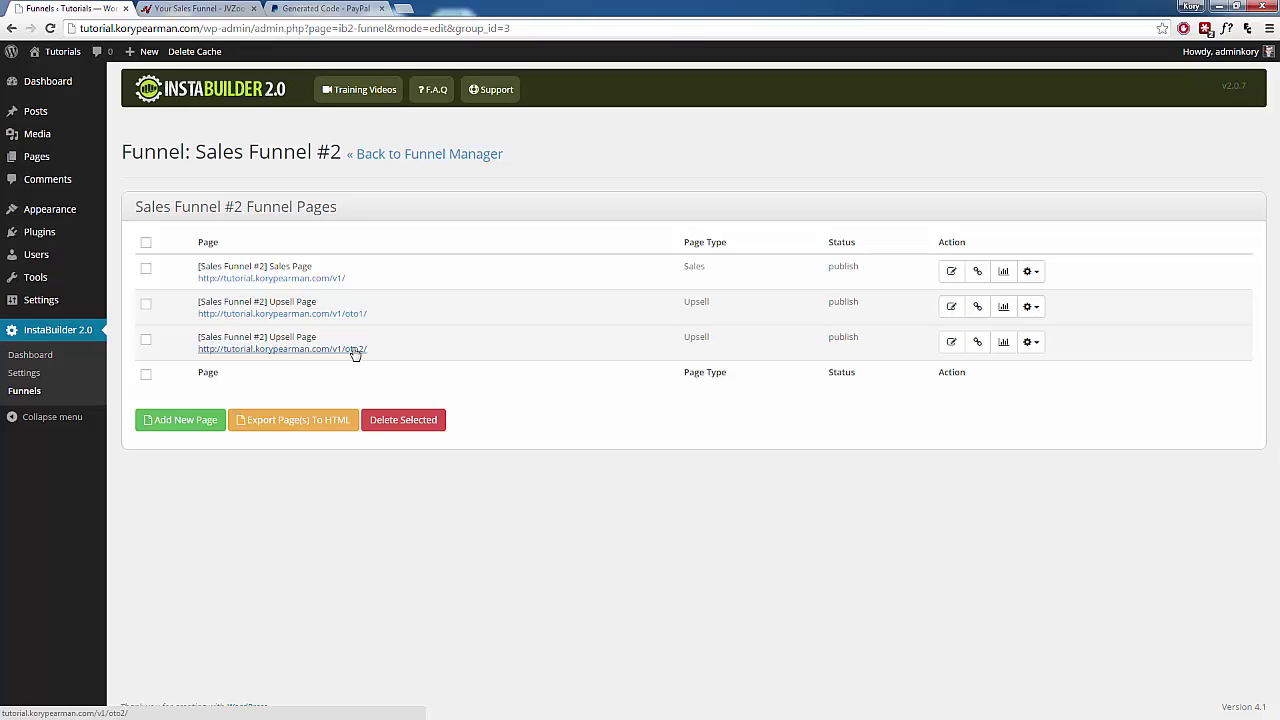
click(953, 308)
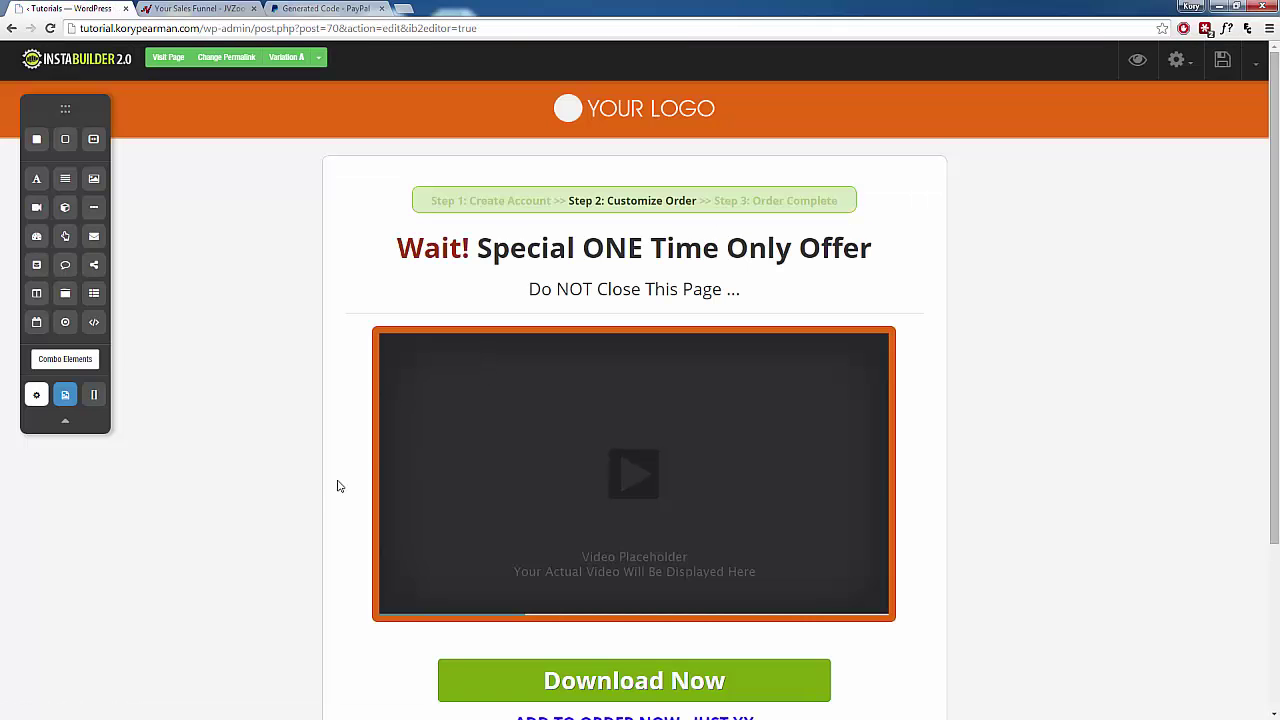
Change the URL of the "No, Thanks. I want to skip this offer." link to mywebsite.com/members and save the upsell page.
scroll(336, 488, down, 3)
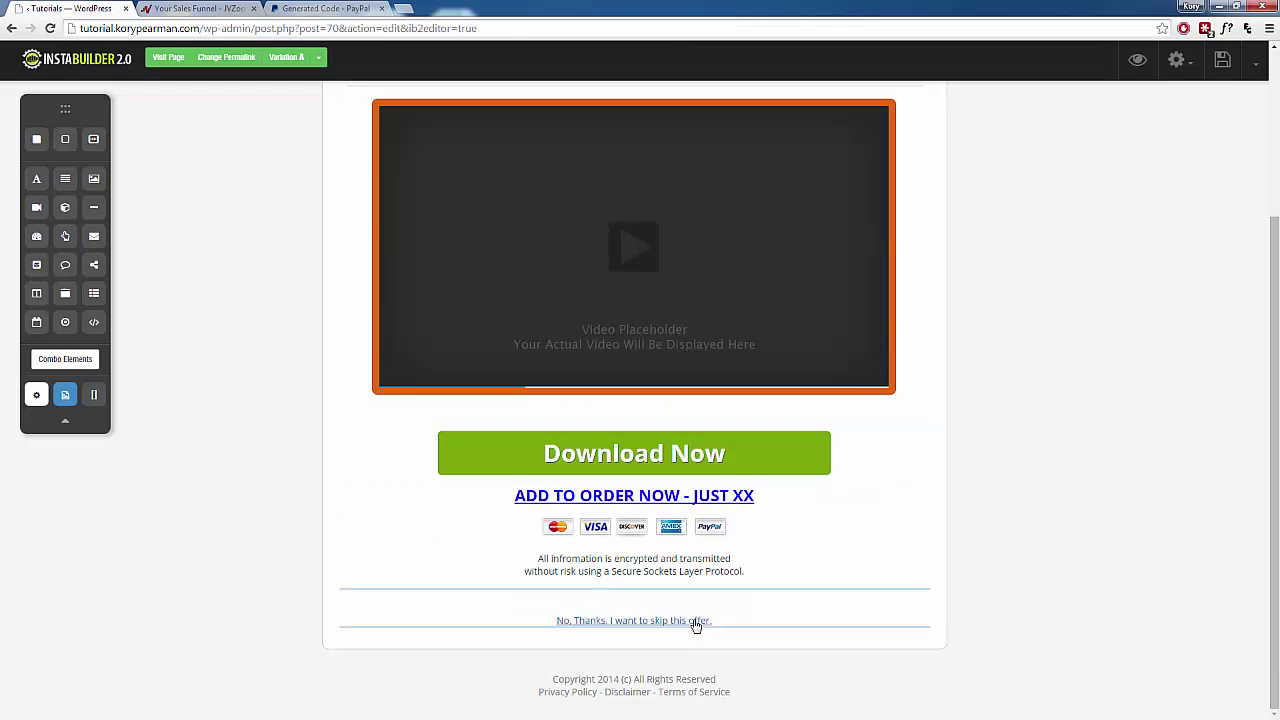
click(746, 631)
drag(714, 621, 557, 620)
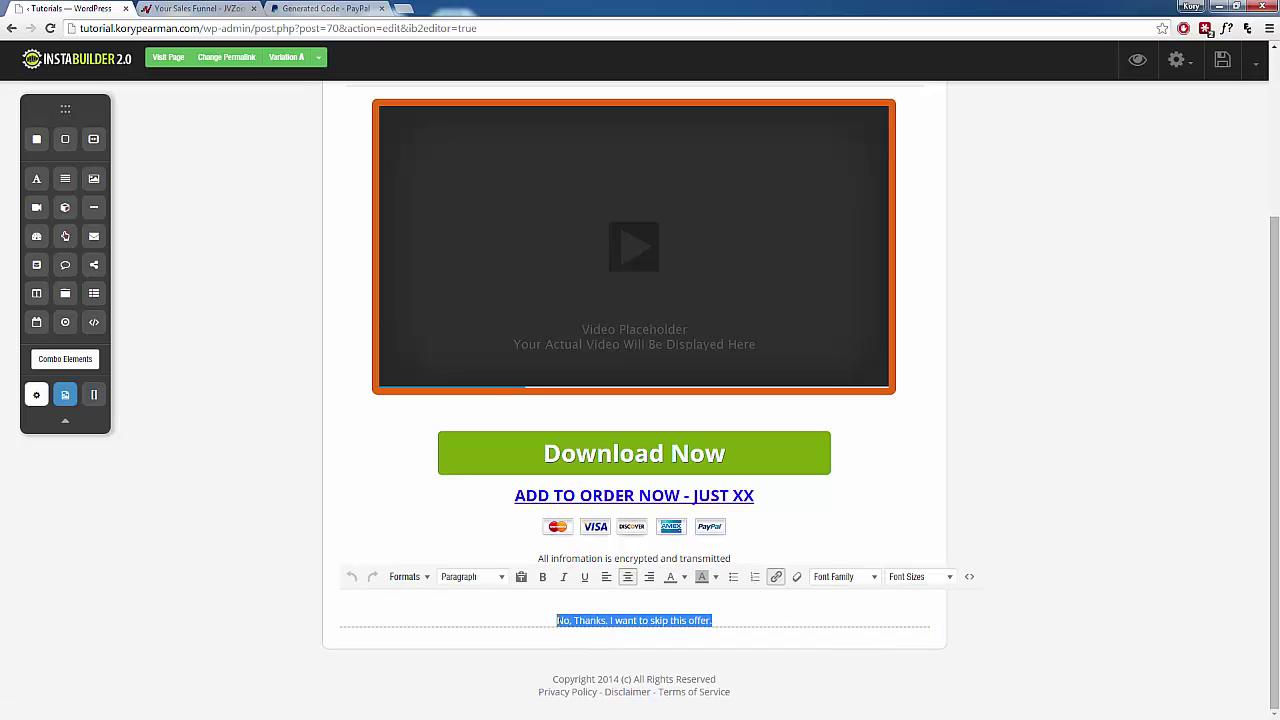
click(775, 577)
drag(751, 336, 556, 335)
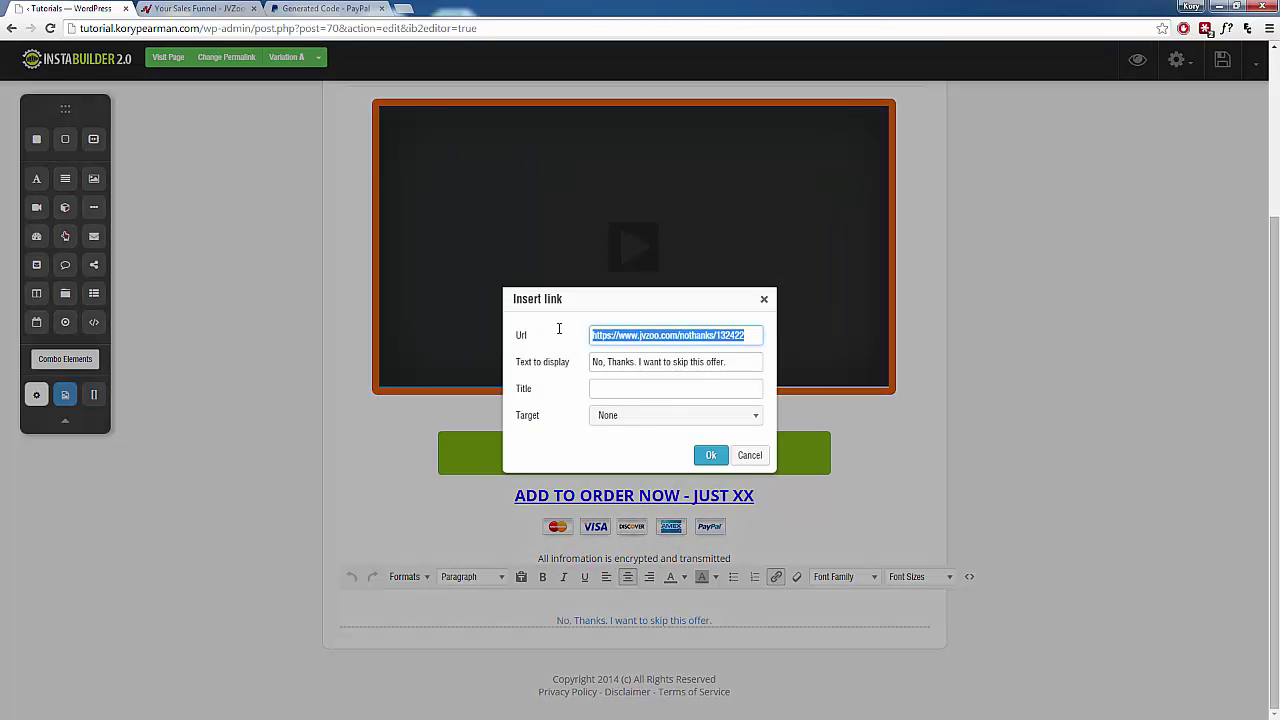
text(myweb)
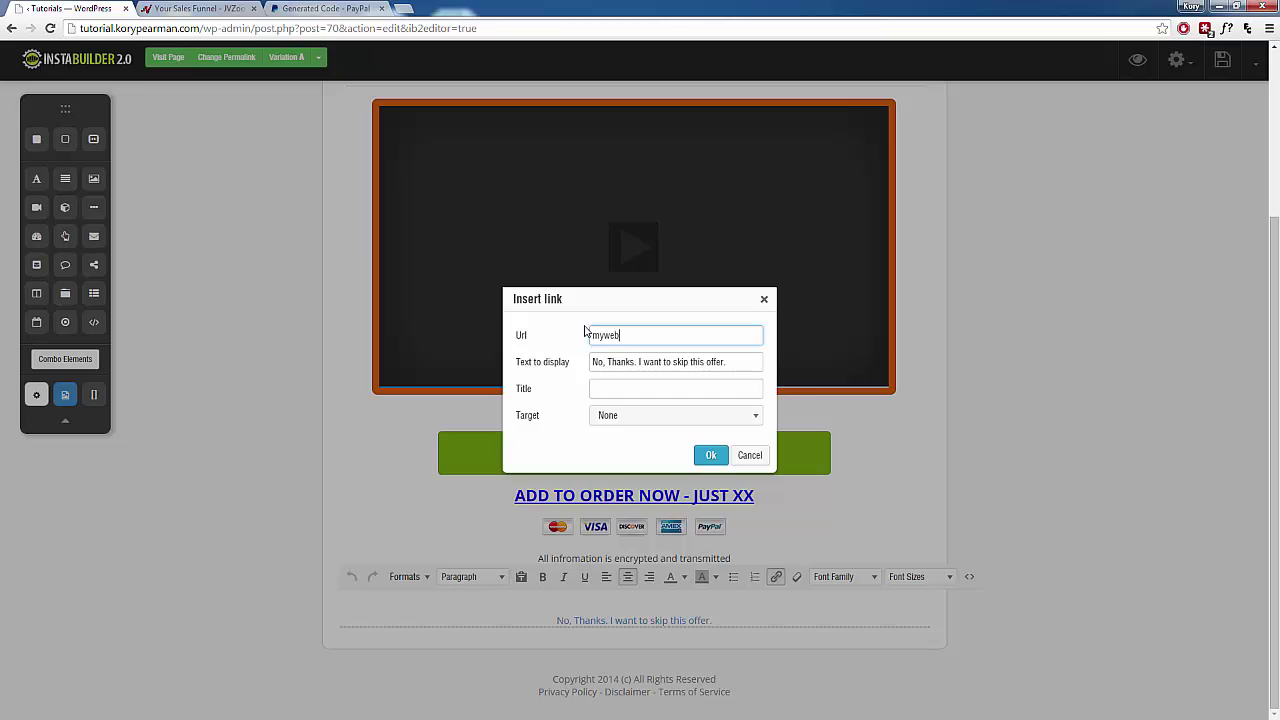
text(site.com/members)
click(712, 454)
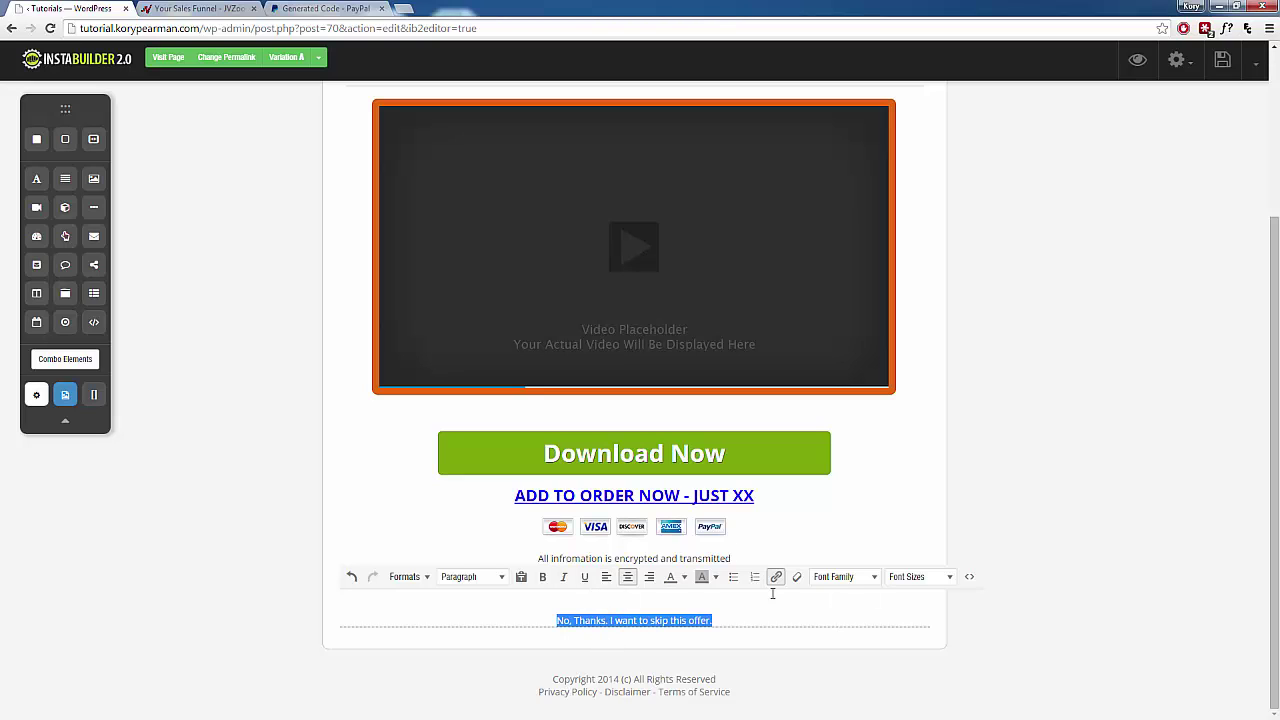
click(1221, 59)
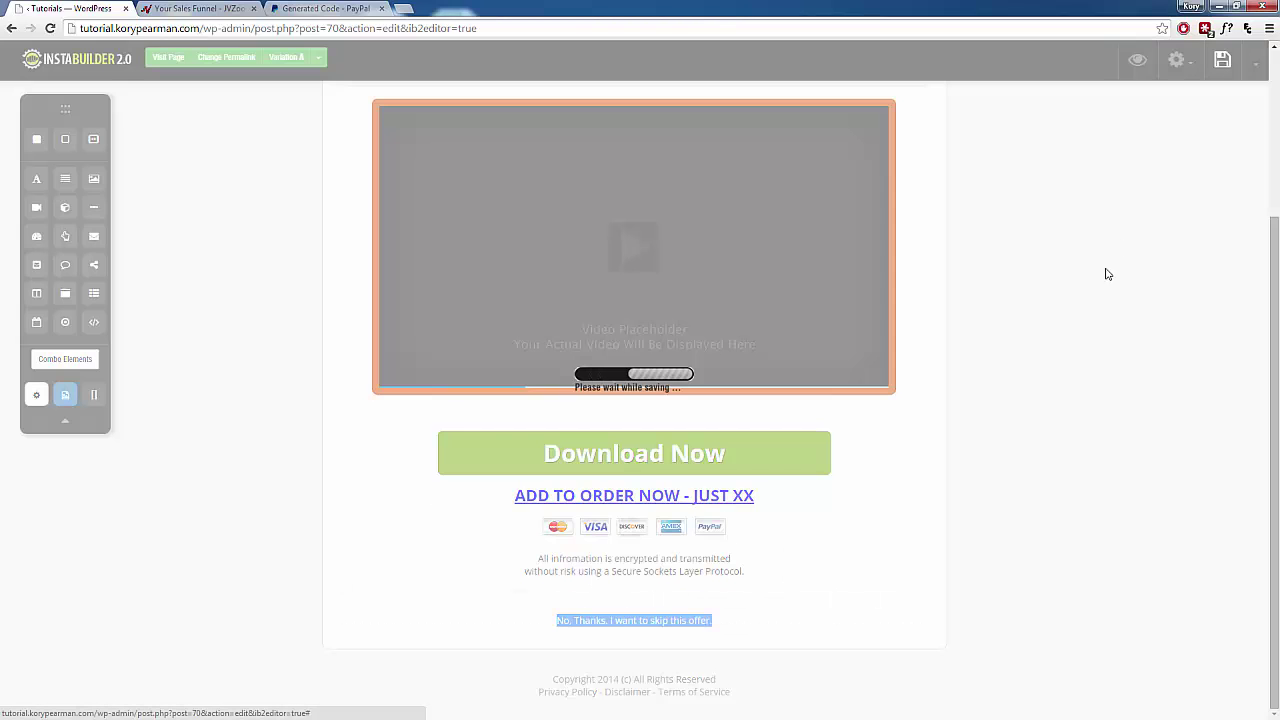